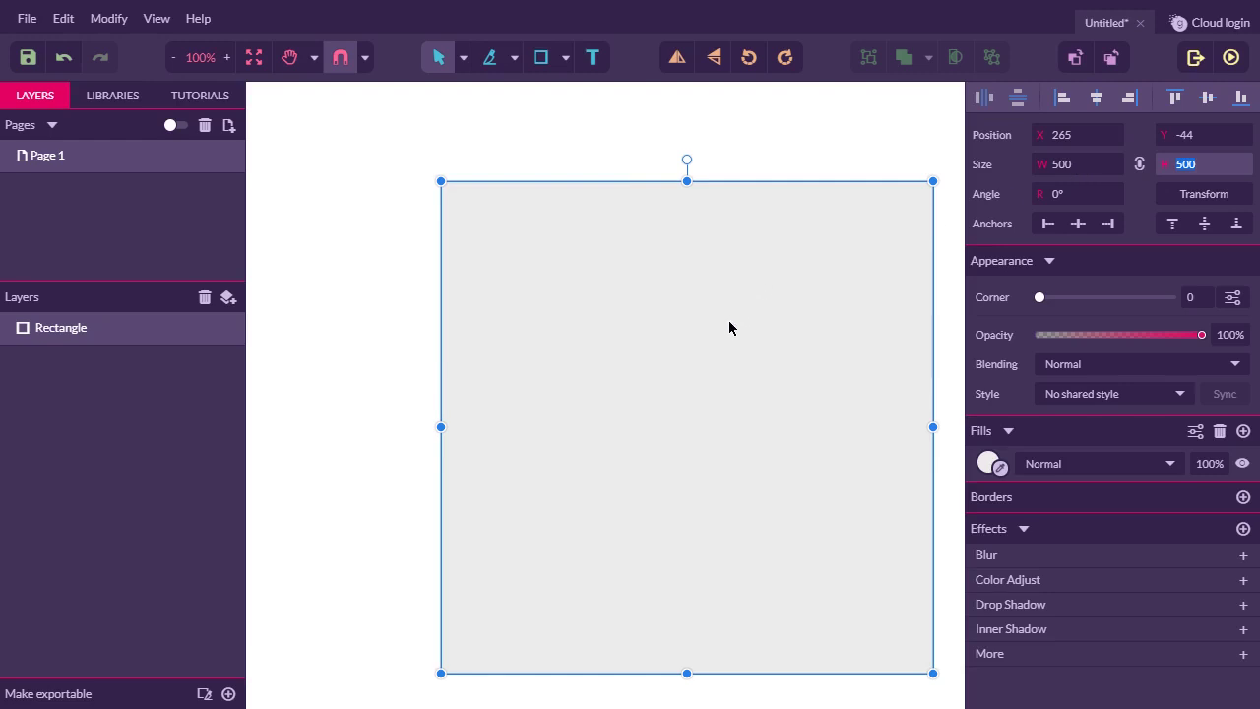
# Move the square to about X 204, Y -64 and fill it with dark blue #042537.
pyautogui.moveTo(687, 363); pyautogui.dragTo(627, 344)
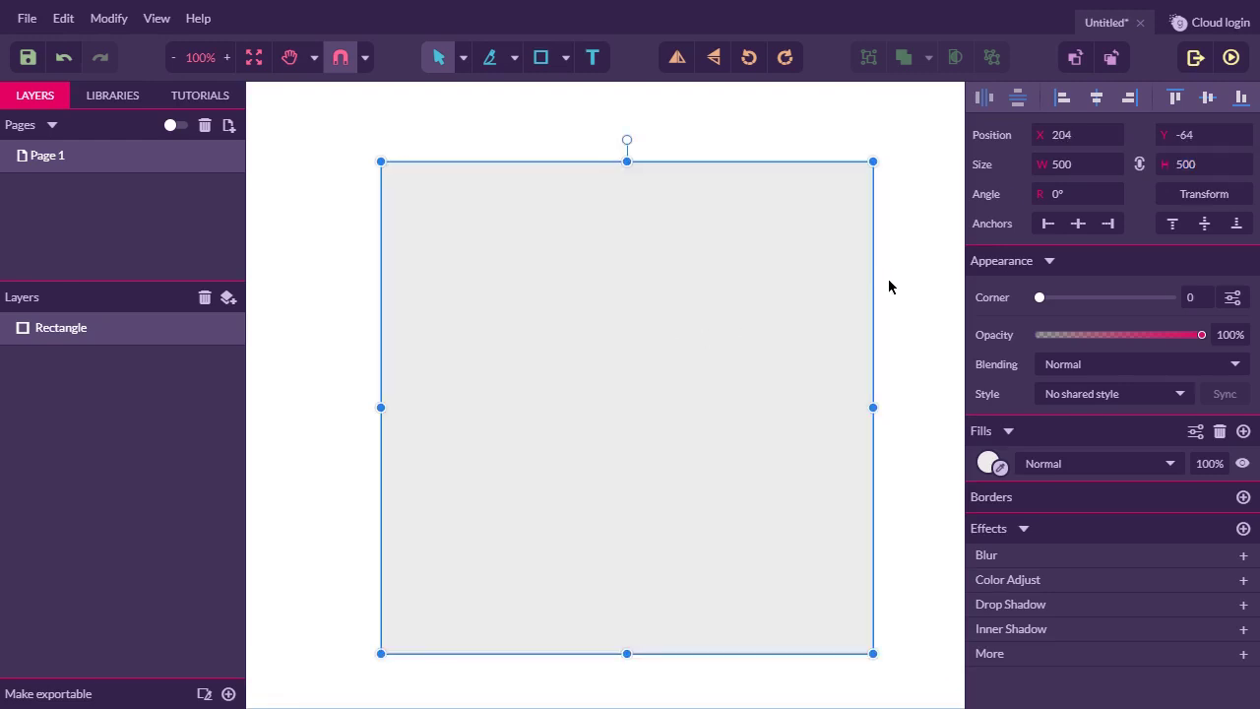
pyautogui.click(988, 463)
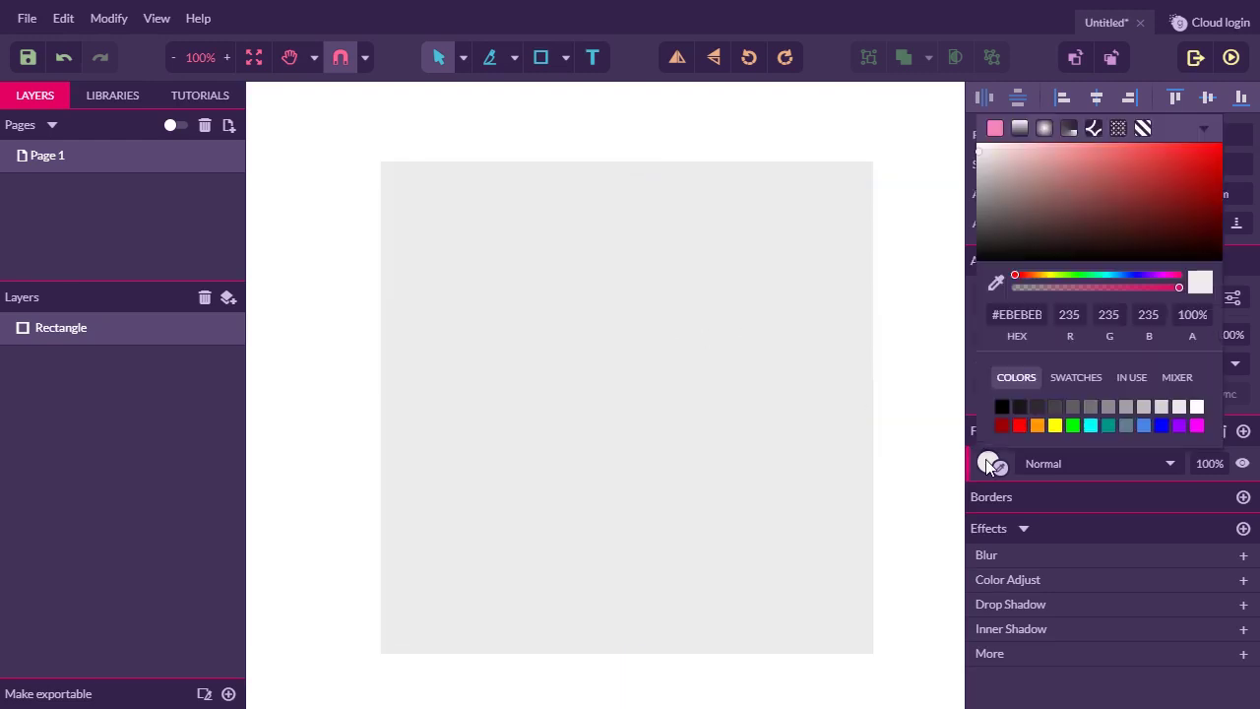
pyautogui.click(1125, 425)
pyautogui.moveTo(1191, 231); pyautogui.dragTo(1203, 234)
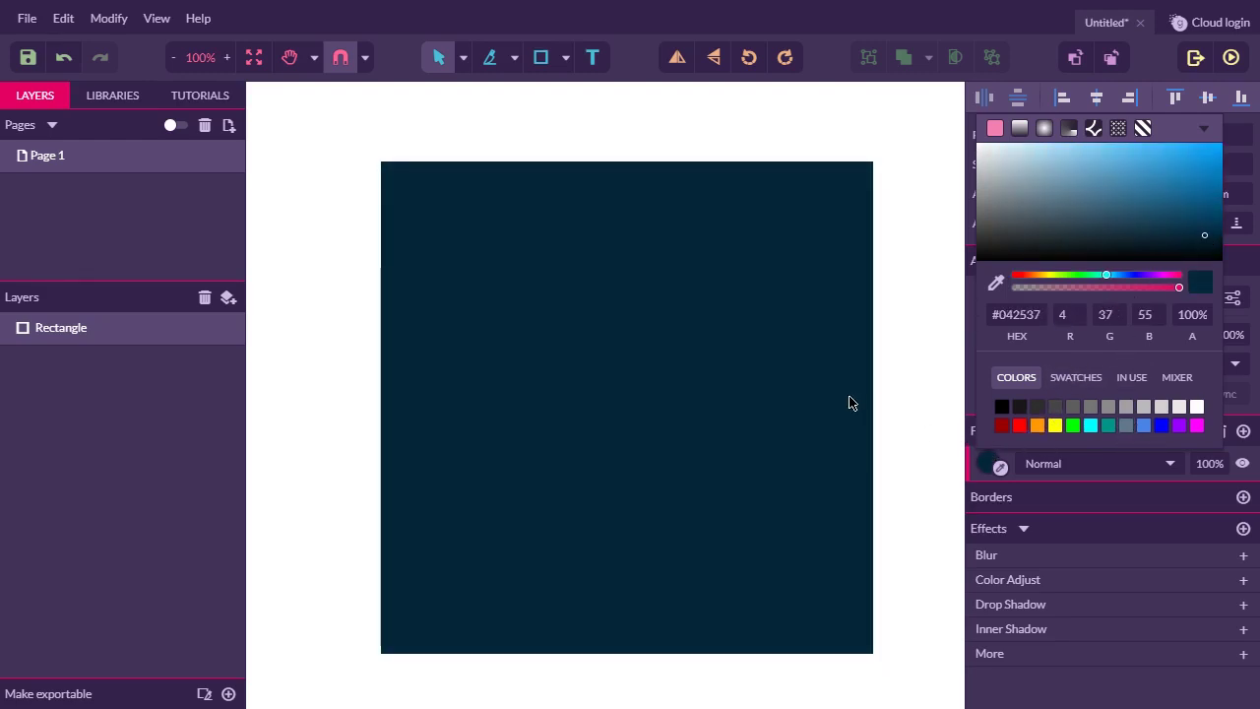
# Round the dark blue square's corners with a radius of 20.
pyautogui.click(801, 392)
pyautogui.moveTo(1038, 297); pyautogui.dragTo(1050, 296)
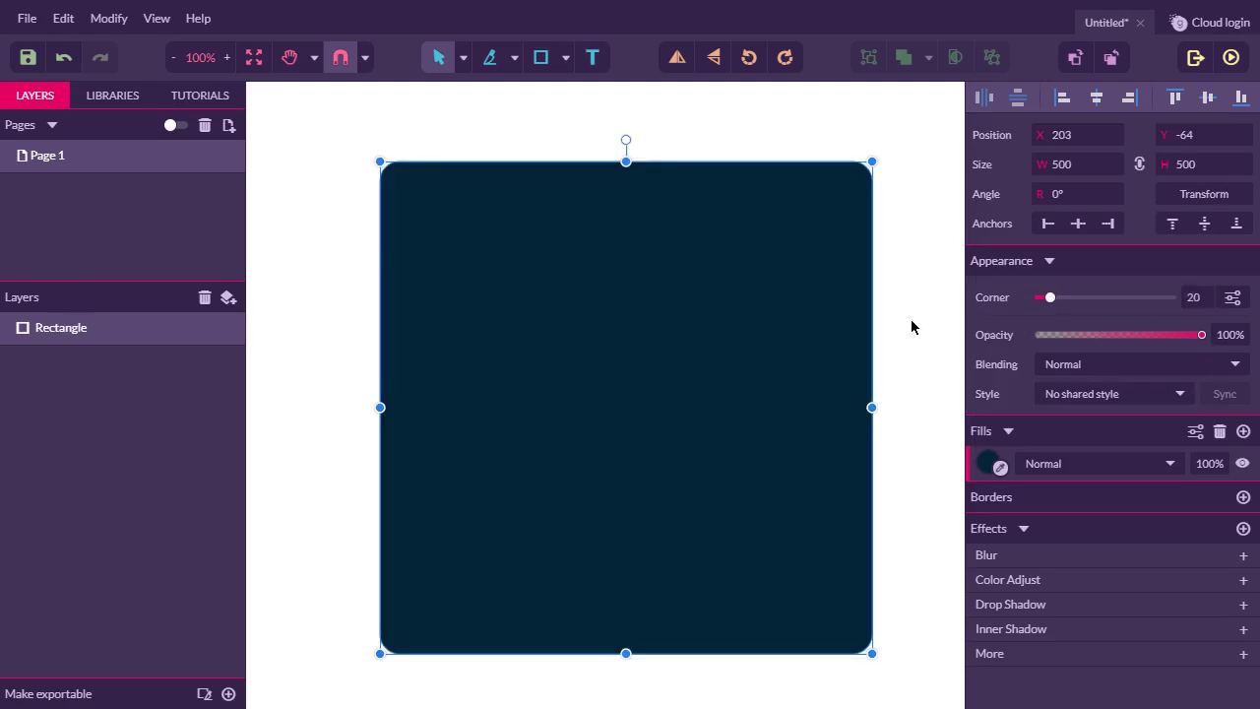
pyautogui.click(895, 325)
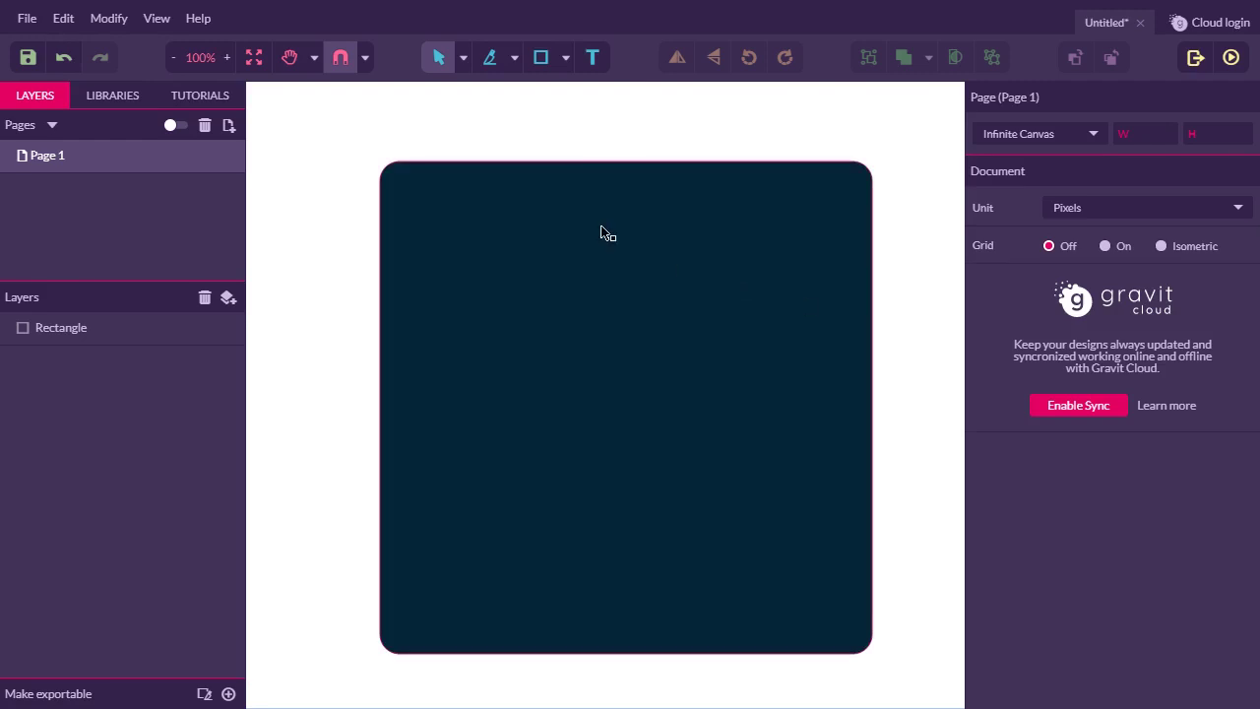
# Draw an upright hexagon about 365 by 422 px, centred on the dark blue square.
pyautogui.click(563, 57)
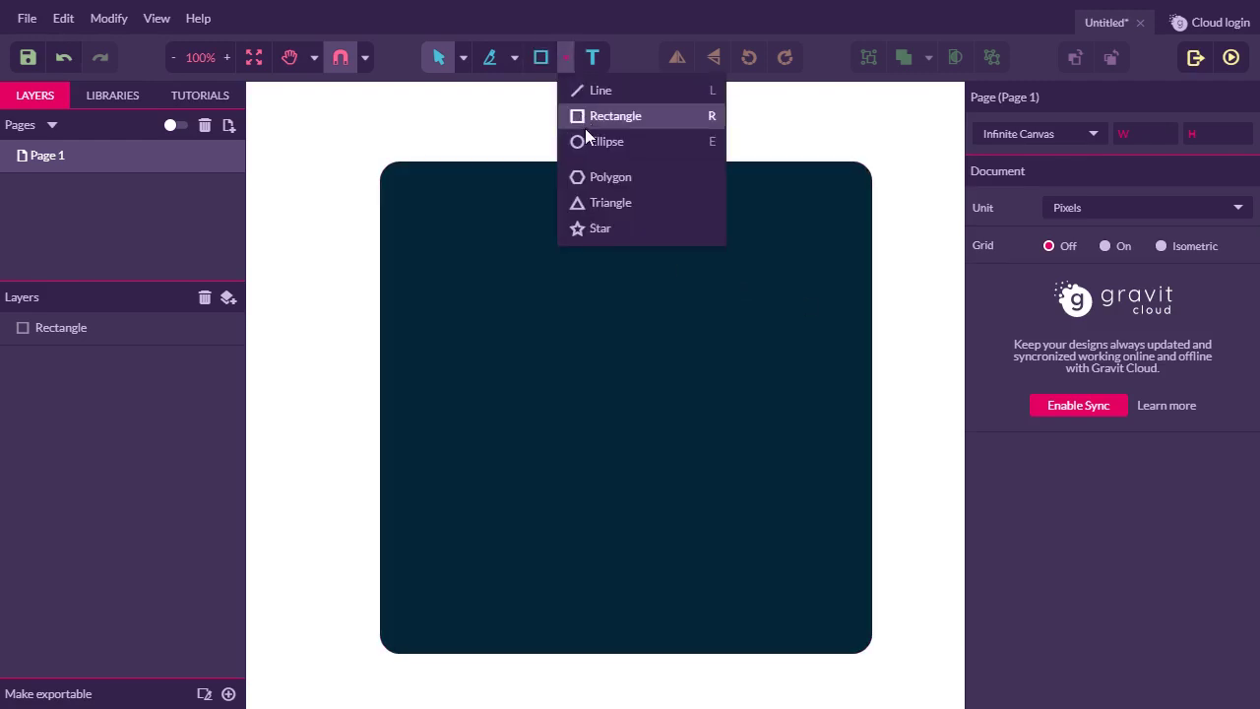
pyautogui.click(661, 178)
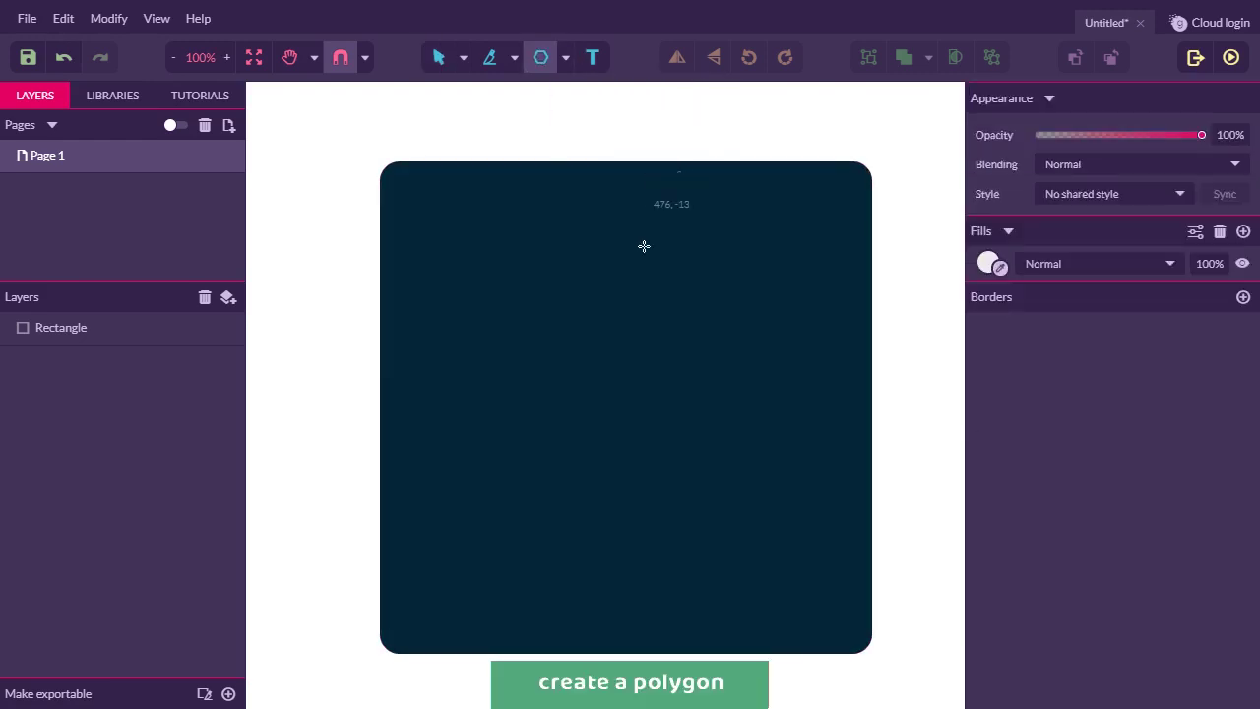
pyautogui.moveTo(627, 529); pyautogui.dragTo(627, 321)
pyautogui.moveTo(625, 445); pyautogui.dragTo(621, 385)
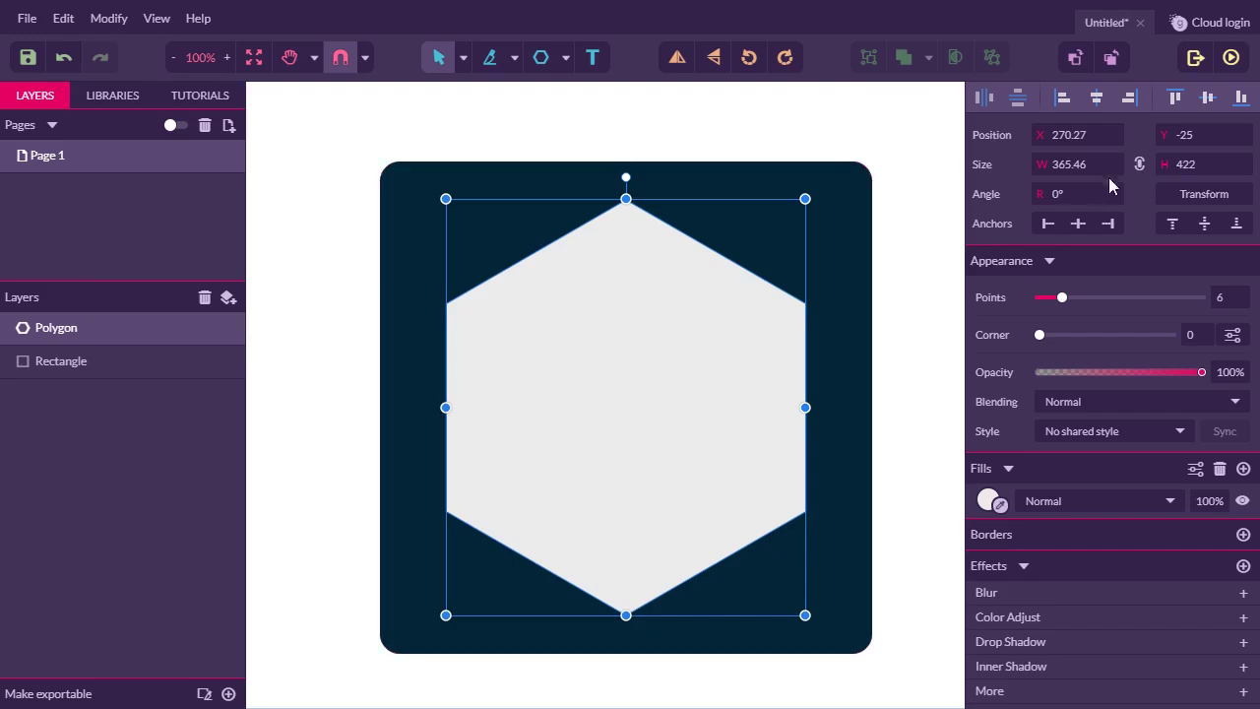
# Set the hexagon's width to 200 without changing its height and centre it horizontally on the square.
pyautogui.click(1082, 163)
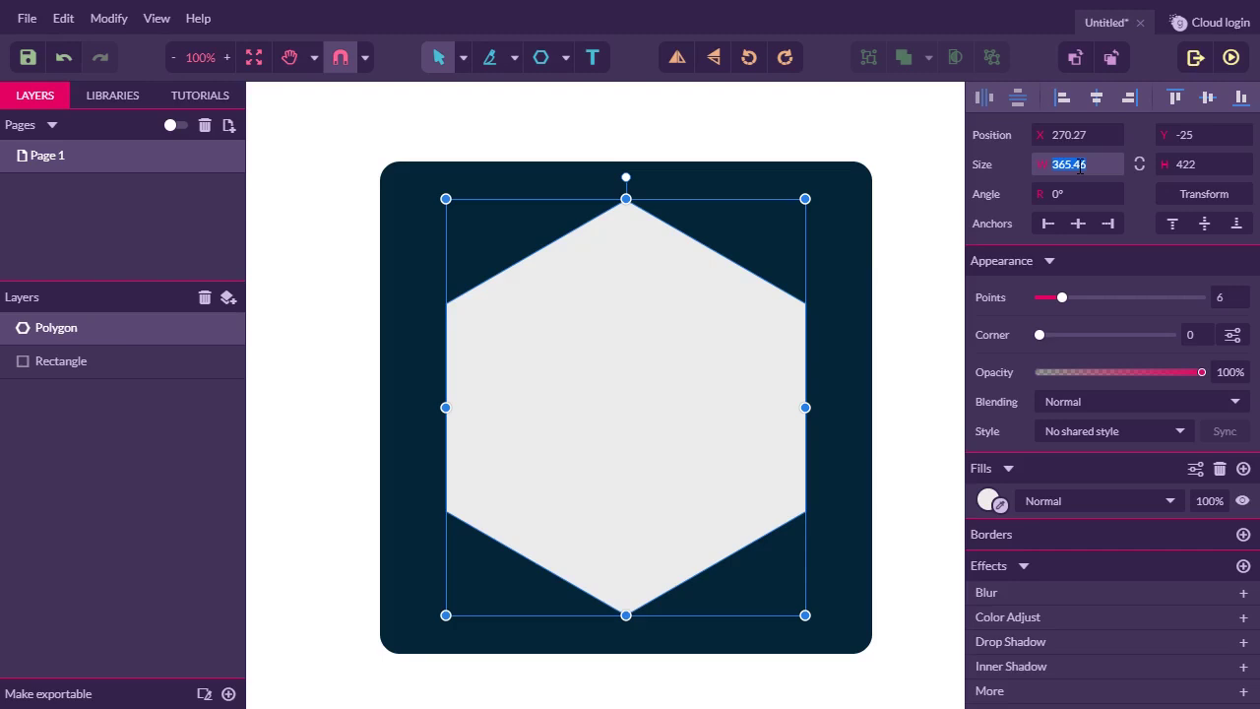
pyautogui.write('200')
pyautogui.press('Tab')
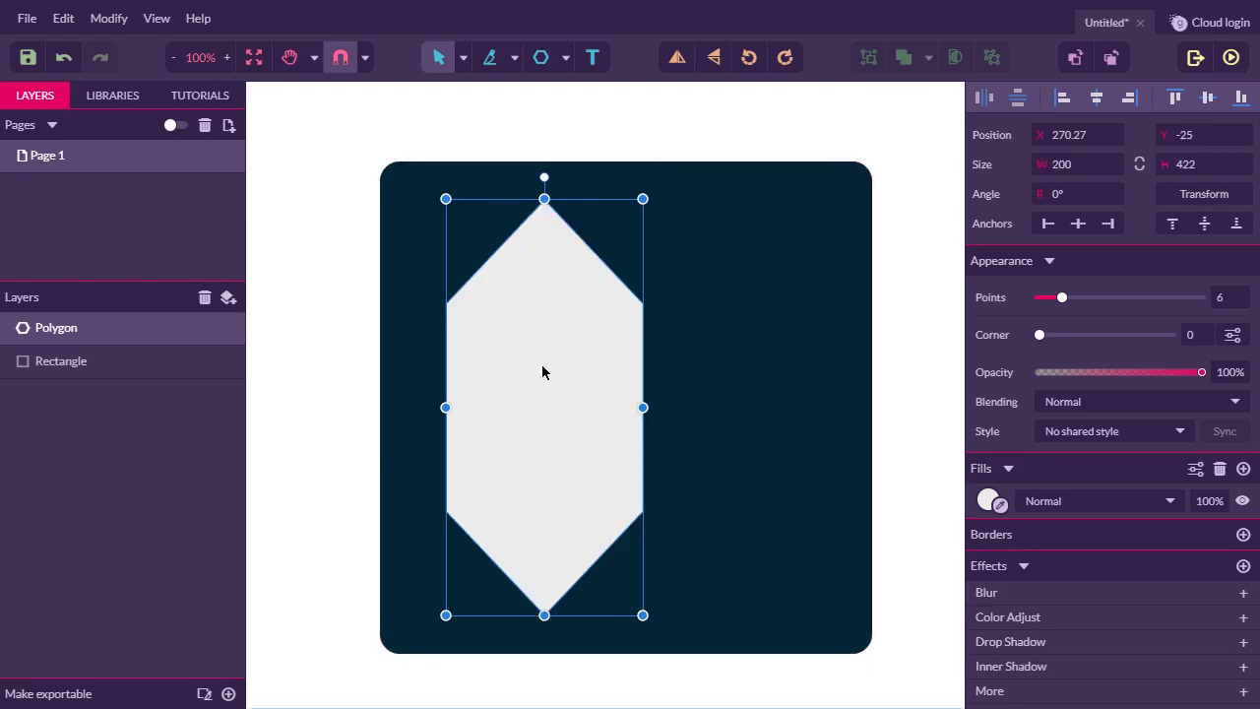
pyautogui.moveTo(543, 368); pyautogui.dragTo(625, 369)
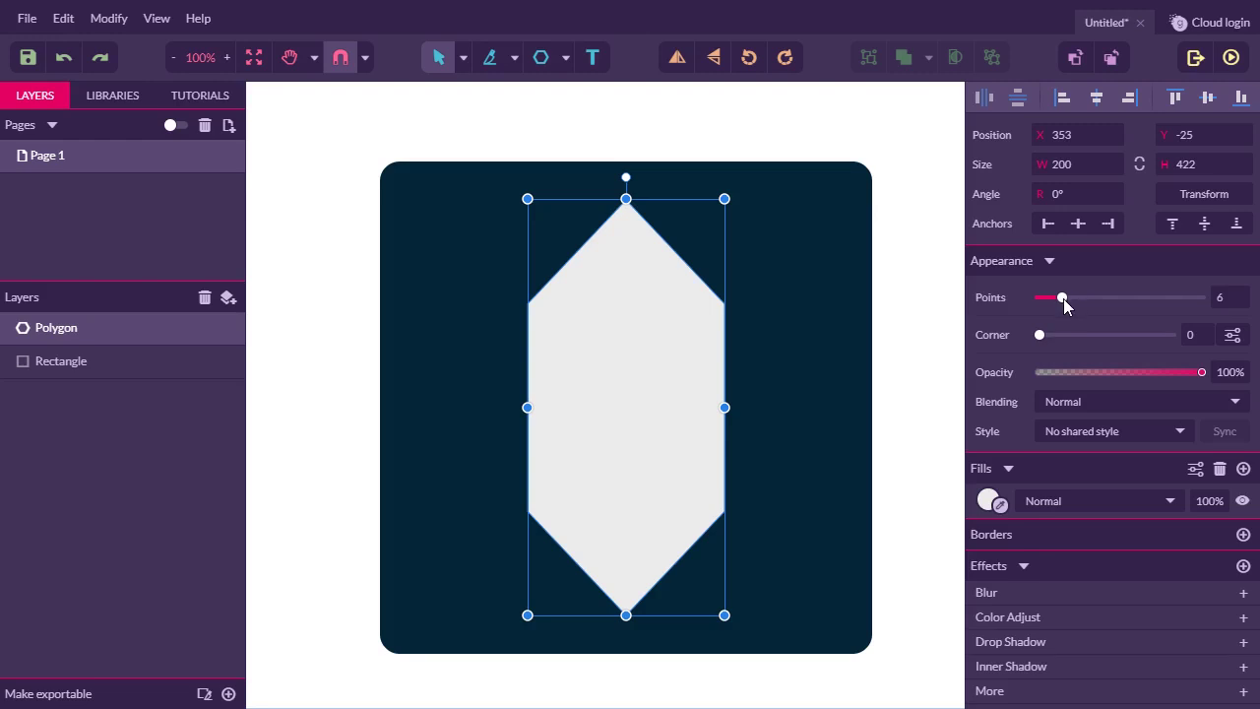
# Reduce the polygon to 5 points and convert it to an editable path.
pyautogui.moveTo(1063, 298); pyautogui.dragTo(1056, 299)
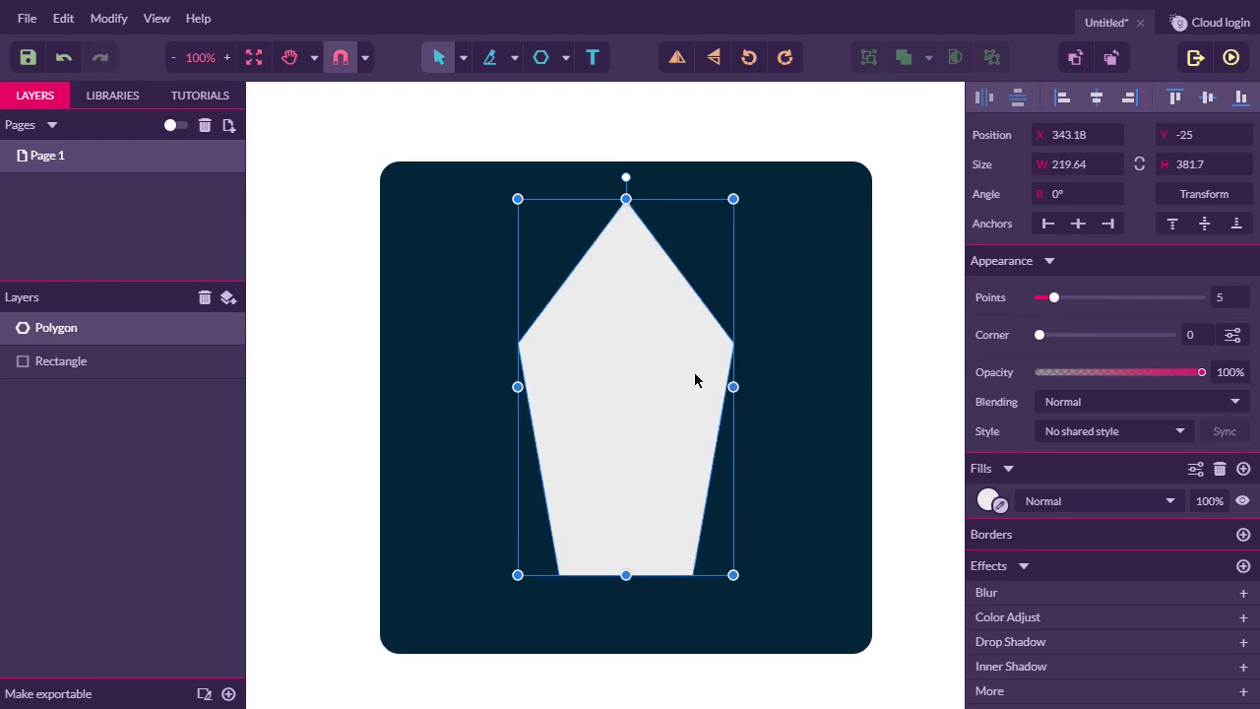
pyautogui.rightClick(639, 368)
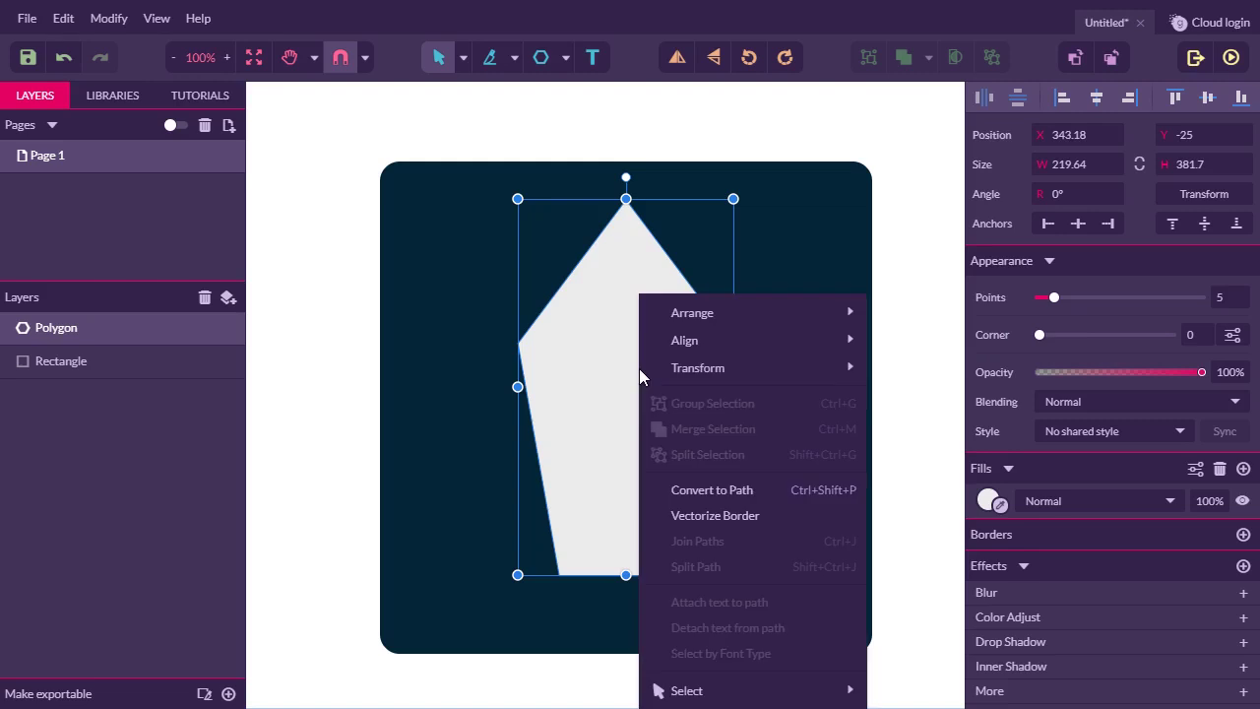
pyautogui.click(729, 489)
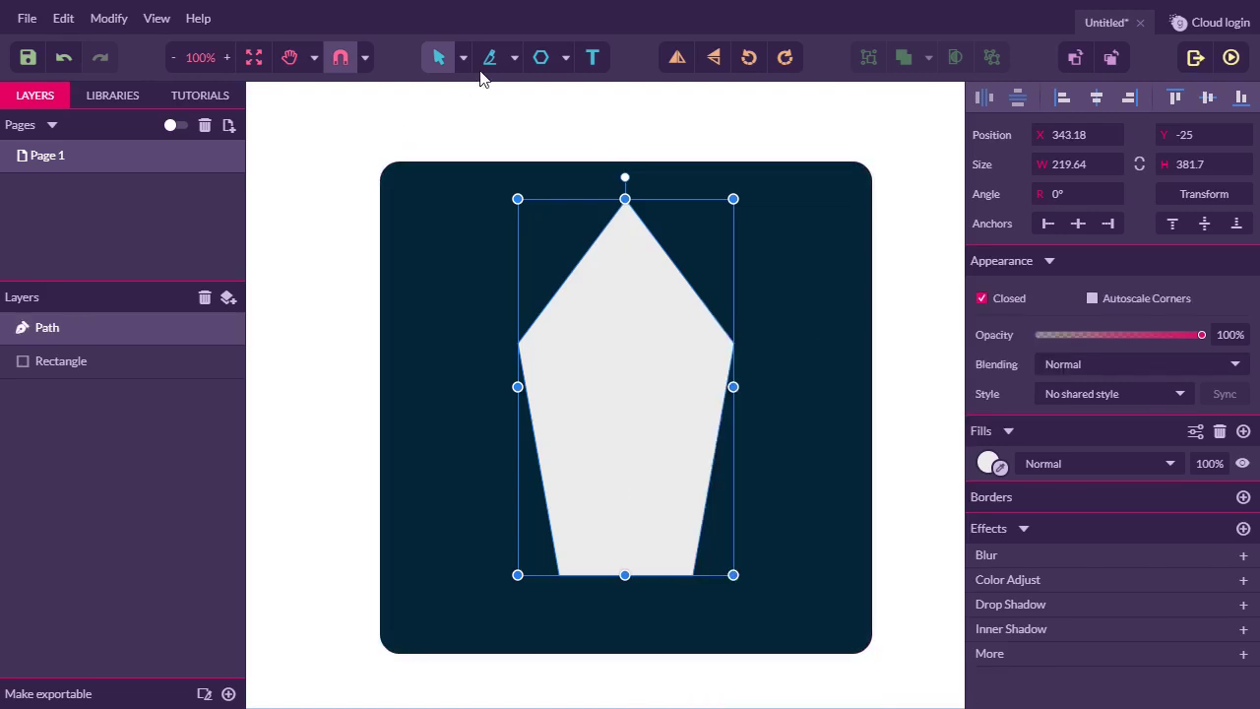
# Round the body path's two widest side corners, and its top tip with a corner radius of 20.
pyautogui.click(462, 57)
pyautogui.click(480, 118)
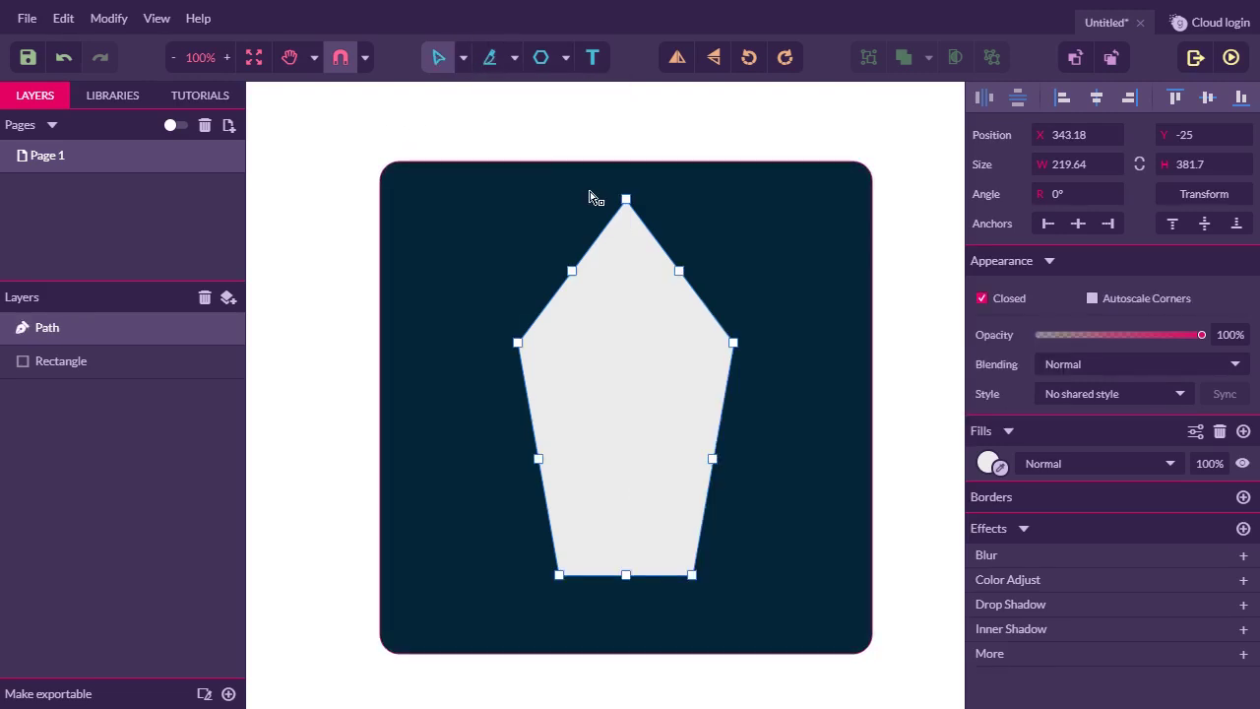
pyautogui.moveTo(482, 309); pyautogui.dragTo(777, 369)
pyautogui.moveTo(1042, 375)
pyautogui.mouseDown()
pyautogui.moveTo(1103, 376)
pyautogui.moveTo(1043, 375)
pyautogui.moveTo(1061, 372)
pyautogui.mouseUp()
pyautogui.click(626, 199)
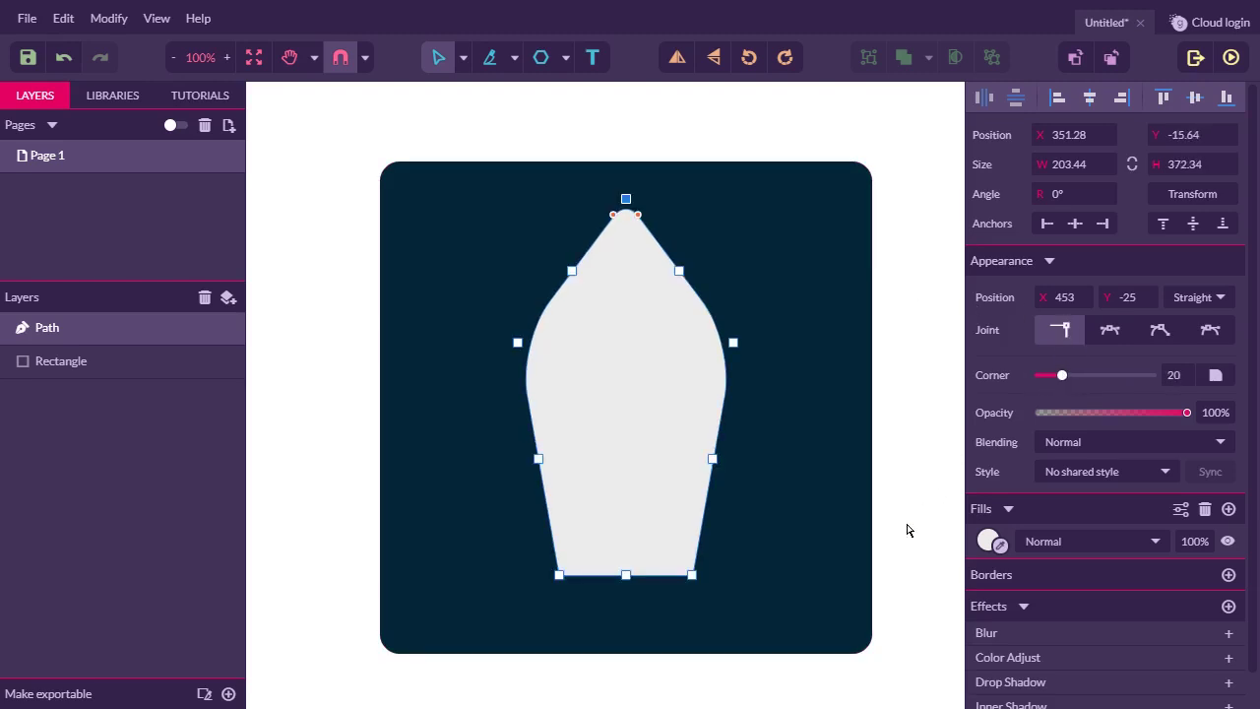
# Round both bottom corners of the body path with a radius of 20 and deselect the shape.
pyautogui.click(559, 575)
pyautogui.keyDown('shift'); pyautogui.click(692, 575); pyautogui.keyUp('shift')
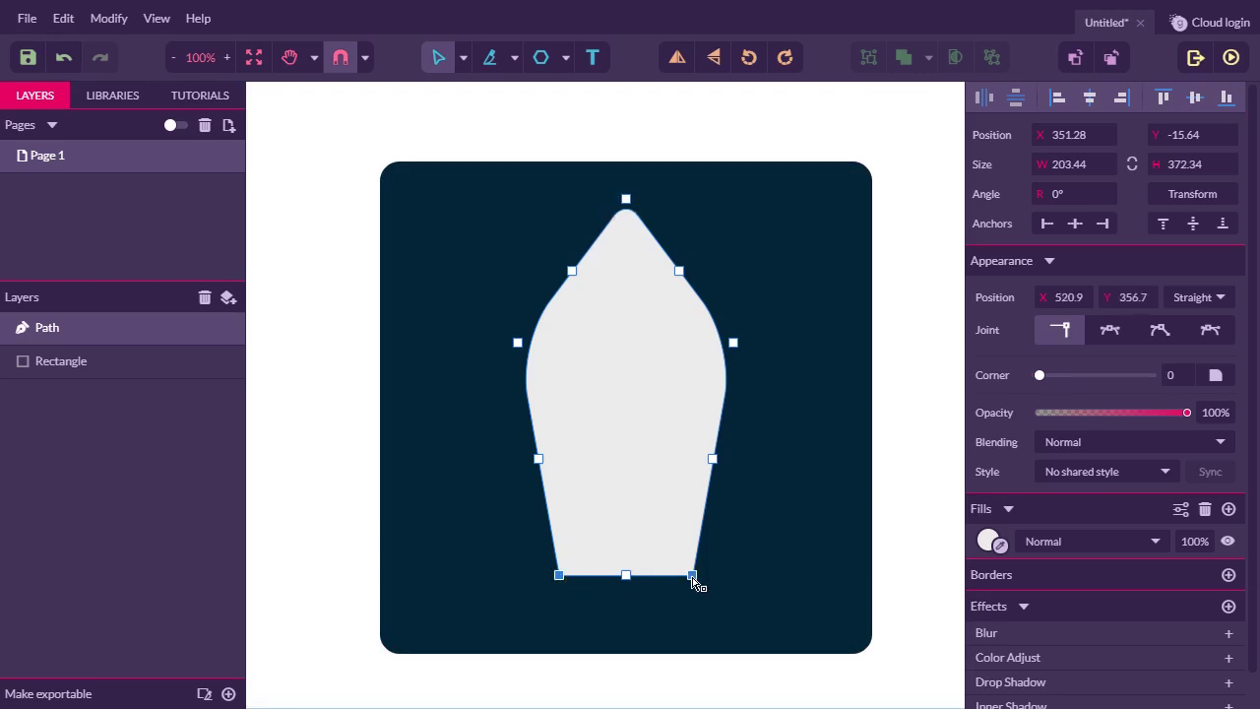
pyautogui.moveTo(1039, 374); pyautogui.dragTo(1062, 374)
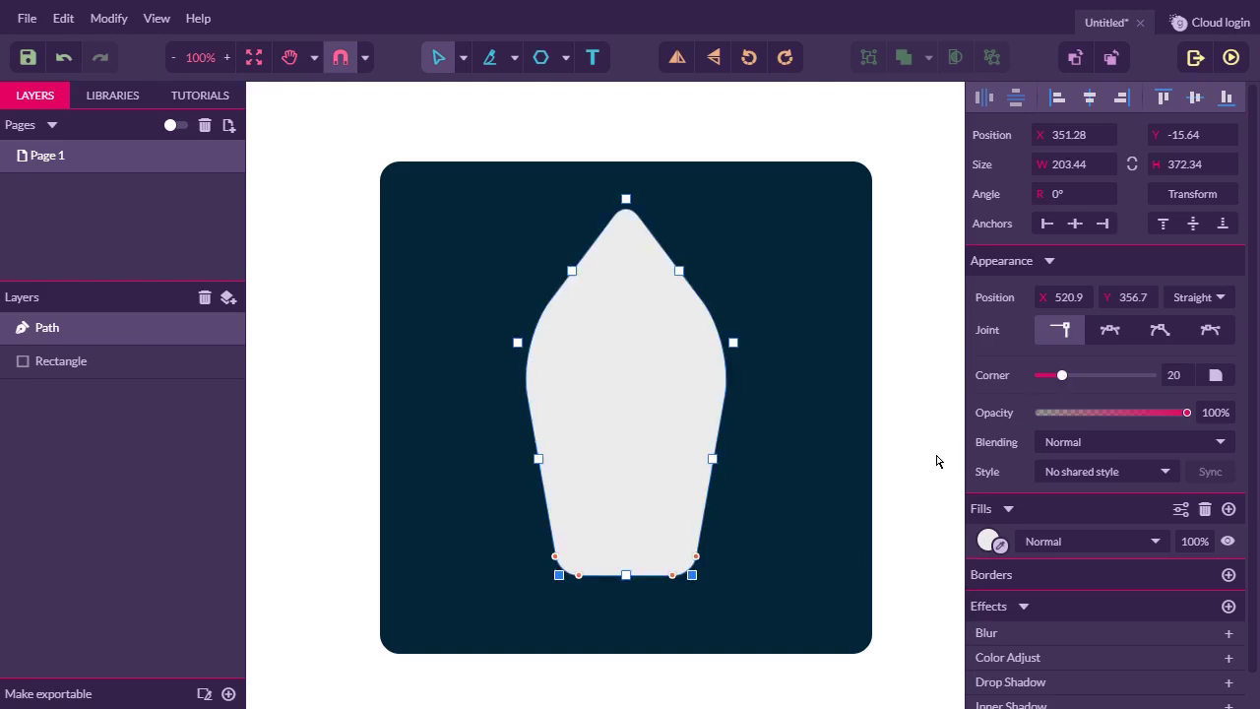
pyautogui.click(462, 58)
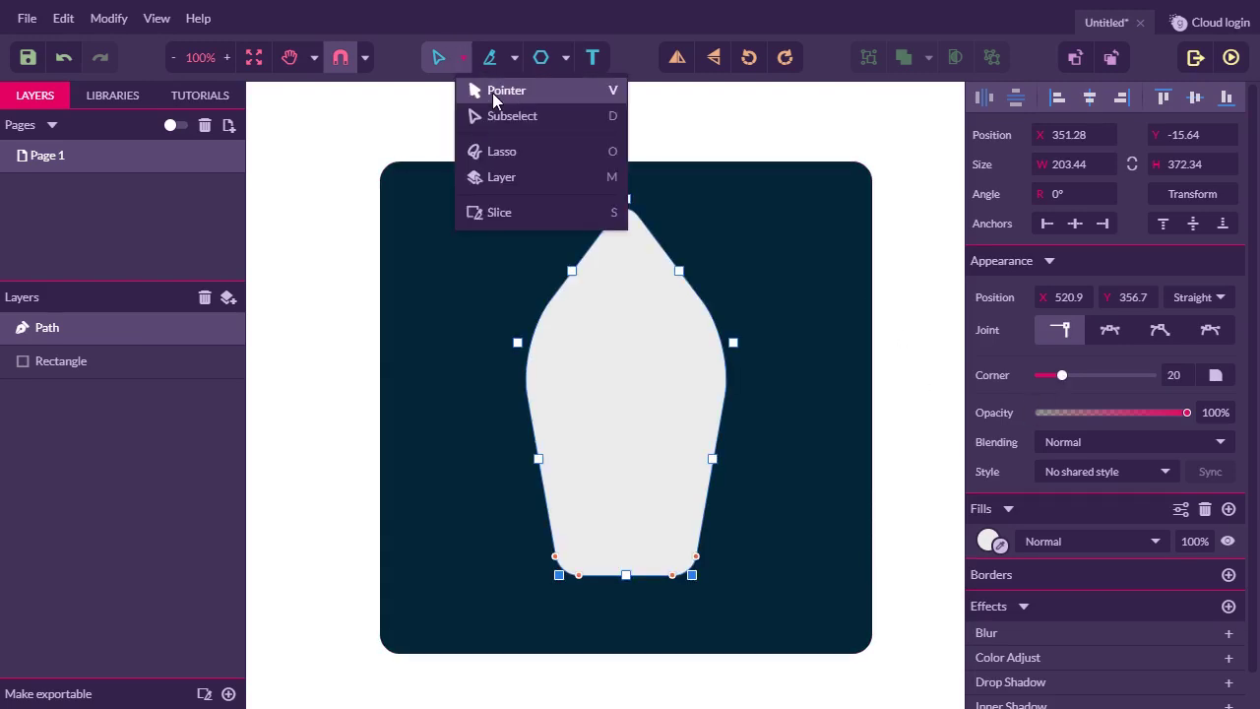
pyautogui.click(494, 98)
pyautogui.click(895, 236)
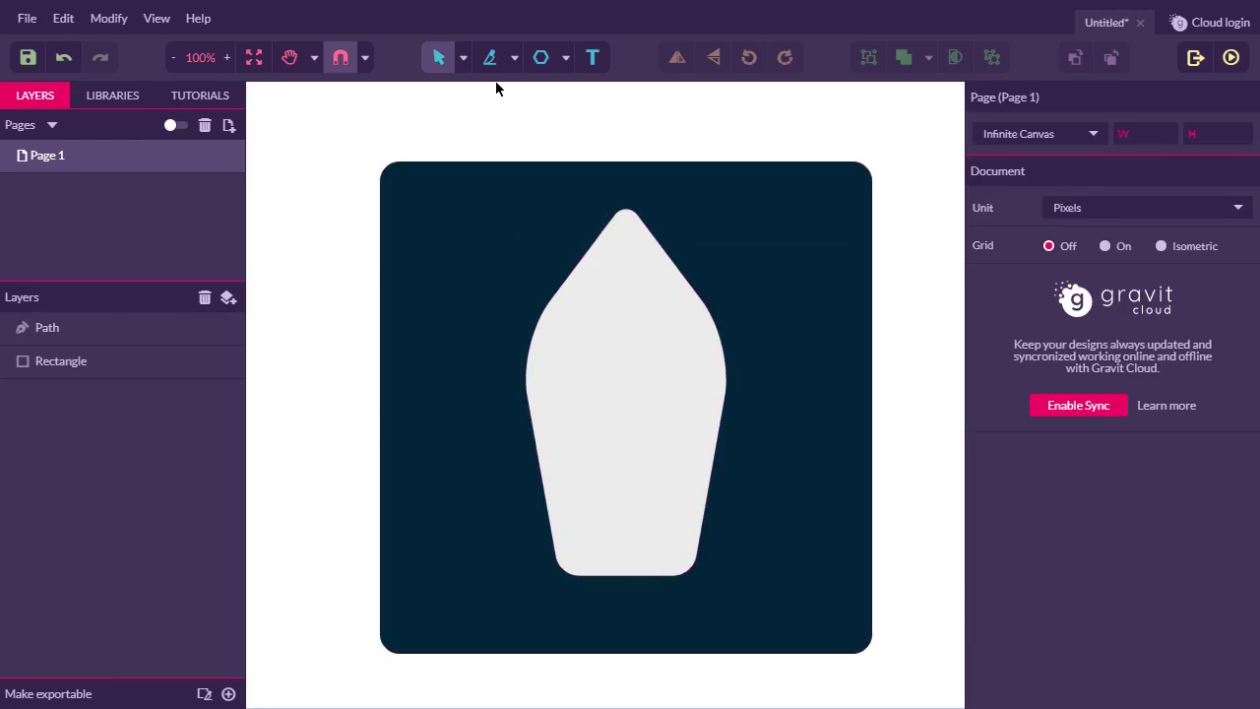
# Draw a closed four-sided wing about 58 by 99 px with the Pen tool at the body's lower left side.
pyautogui.click(514, 58)
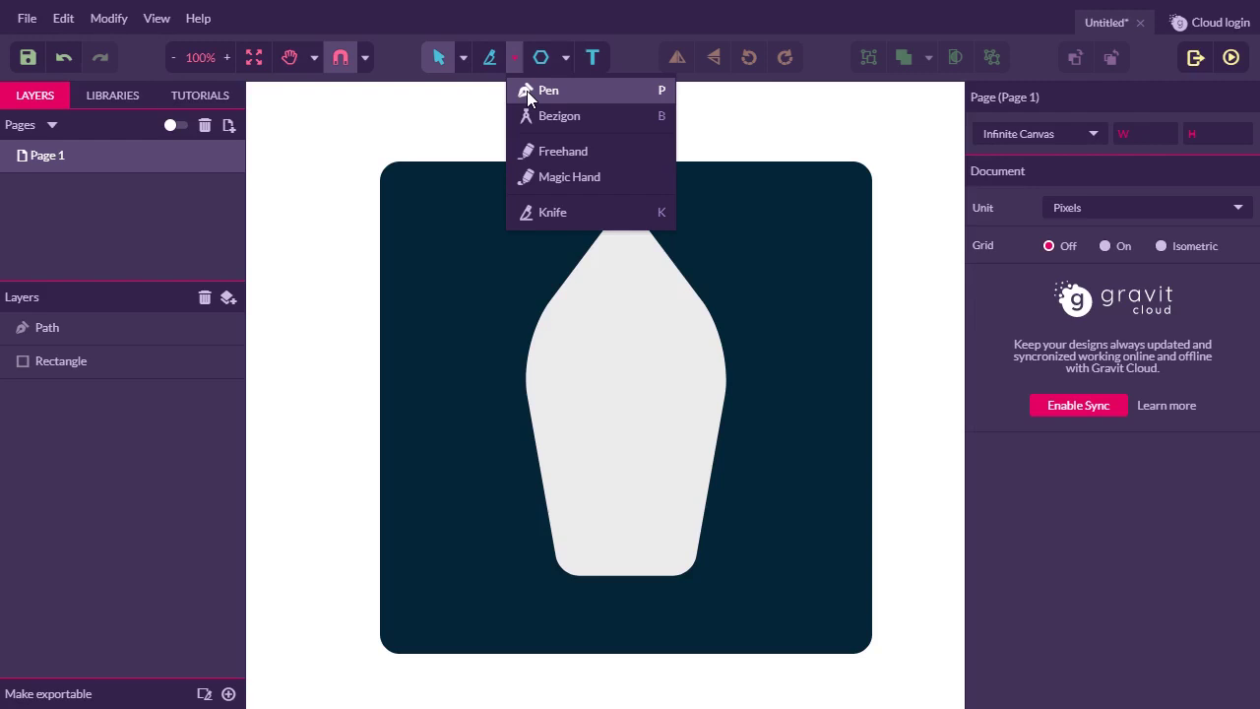
pyautogui.click(527, 91)
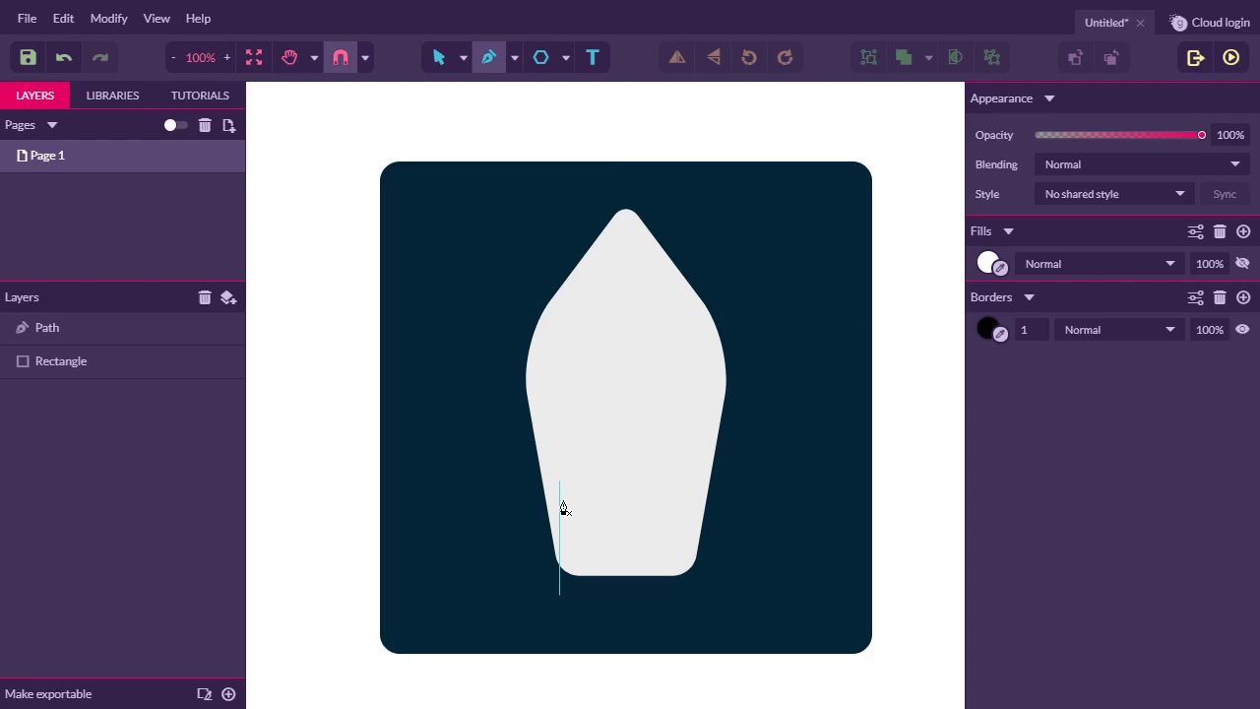
pyautogui.click(559, 500)
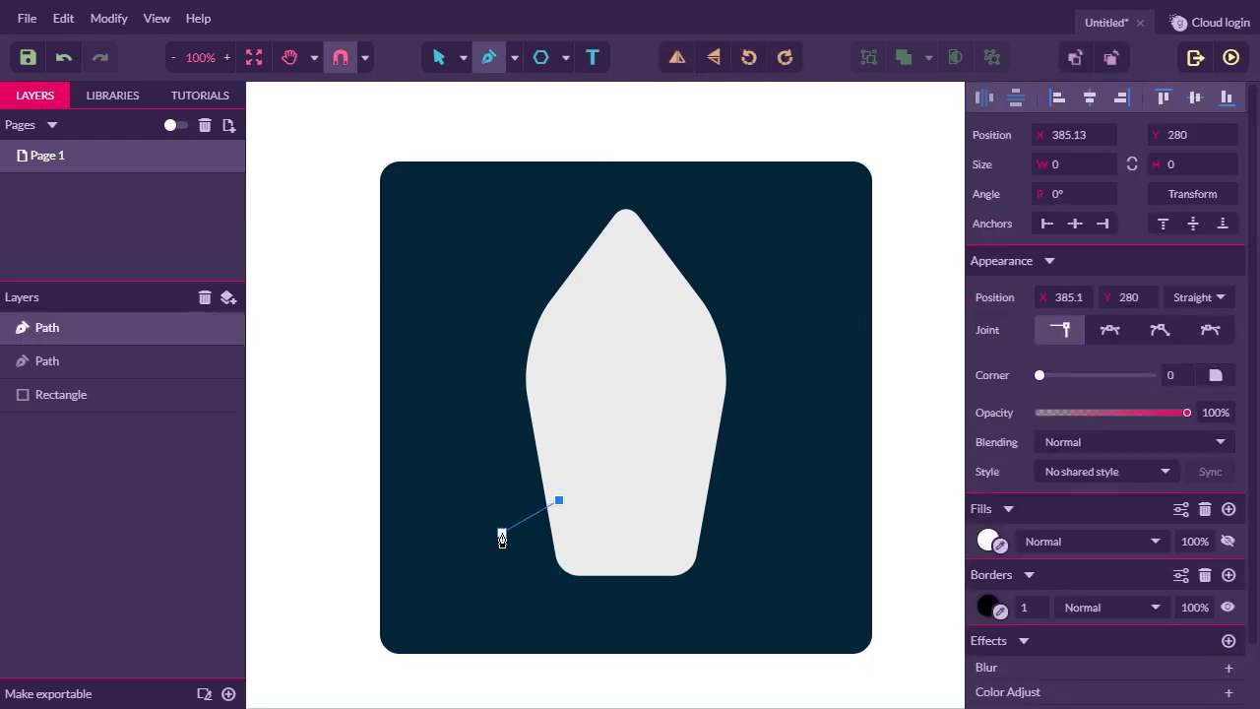
pyautogui.moveTo(502, 533); pyautogui.dragTo(500, 604)
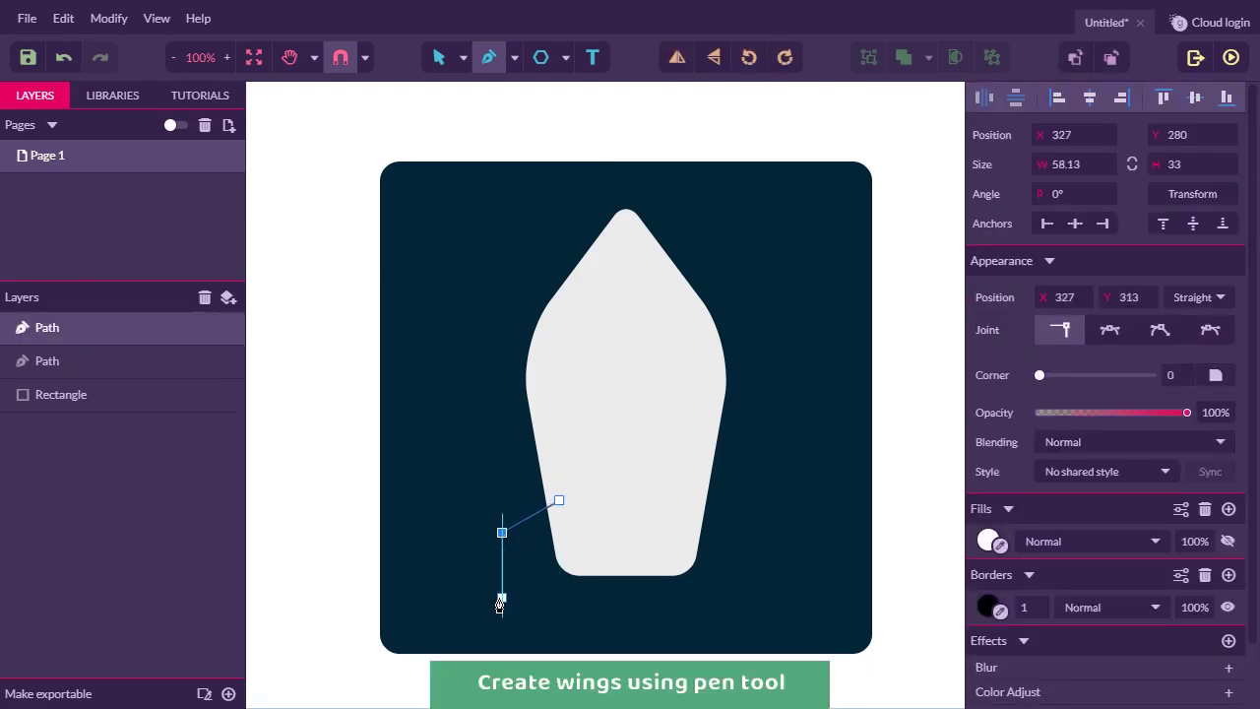
pyautogui.click(502, 597)
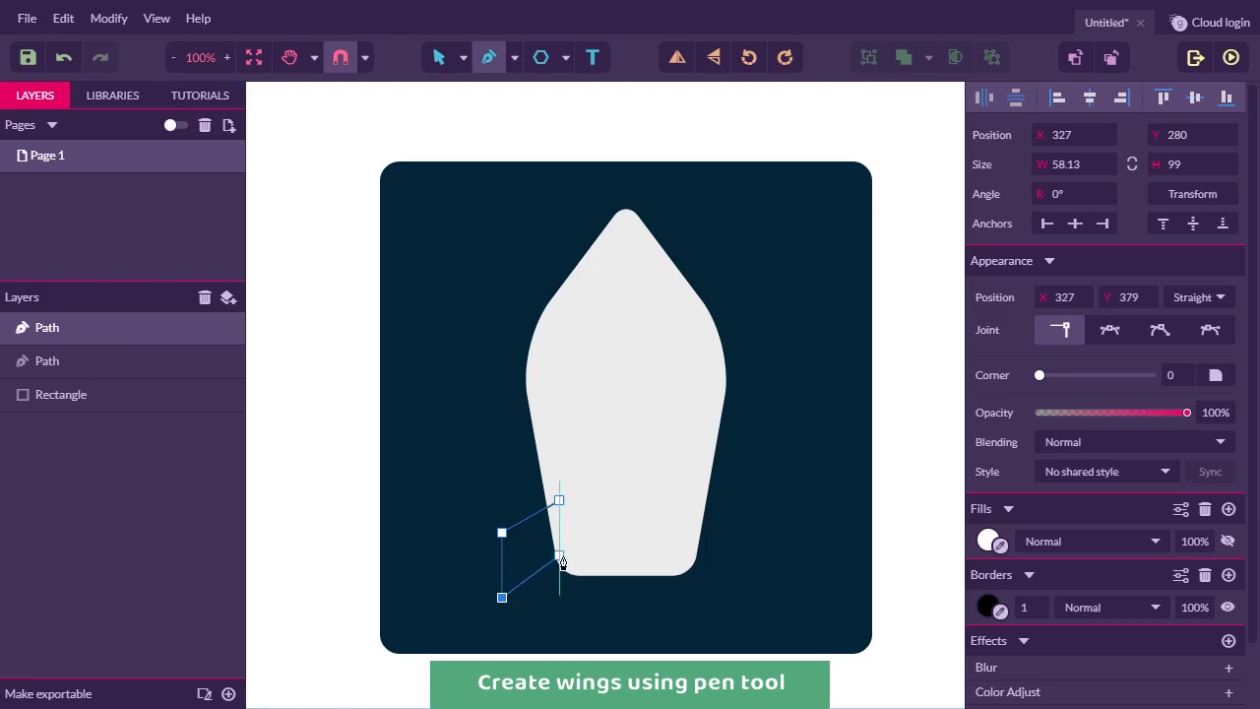
pyautogui.click(559, 556)
pyautogui.click(558, 501)
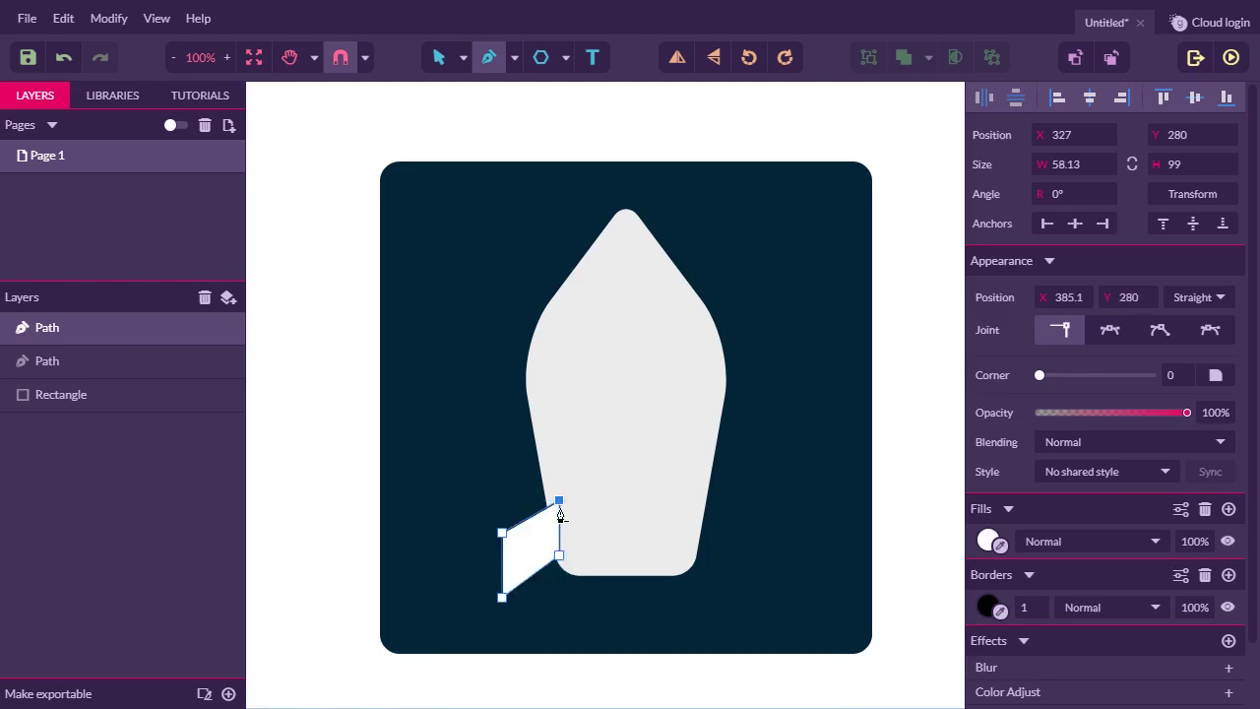
# Fill the wing with light red #FF4242 and remove its border.
pyautogui.click(987, 542)
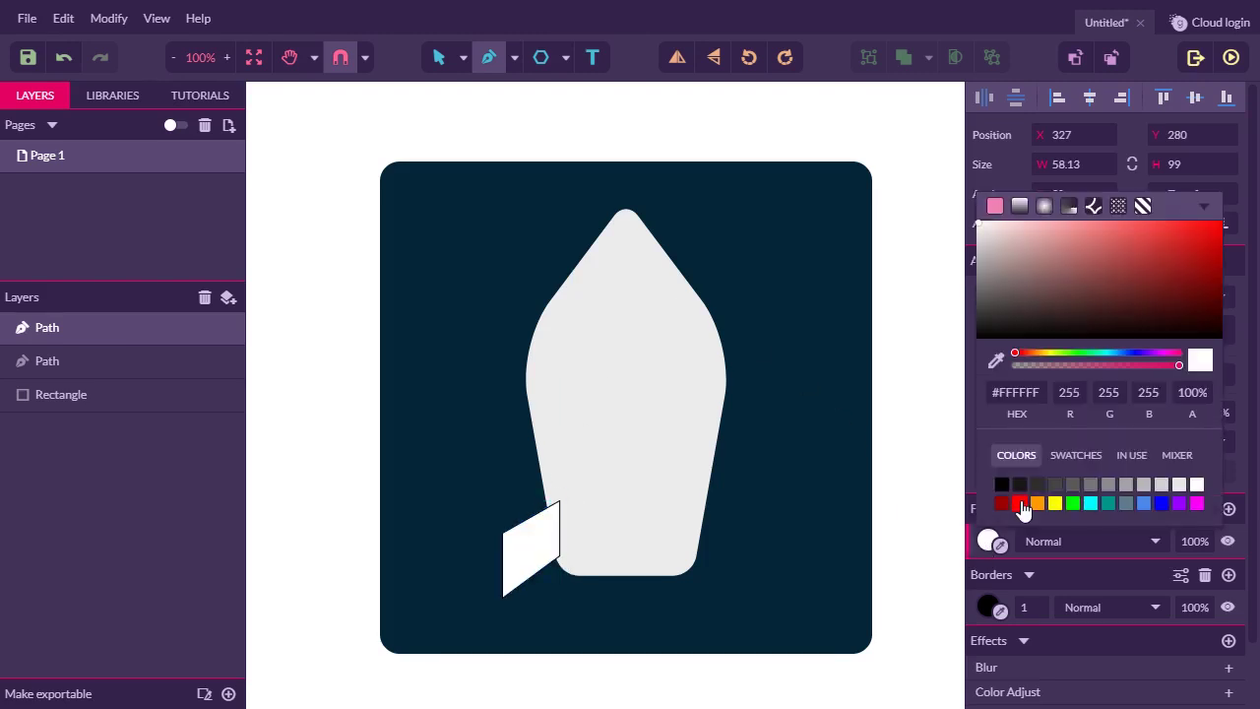
pyautogui.moveTo(1121, 230); pyautogui.dragTo(1158, 213)
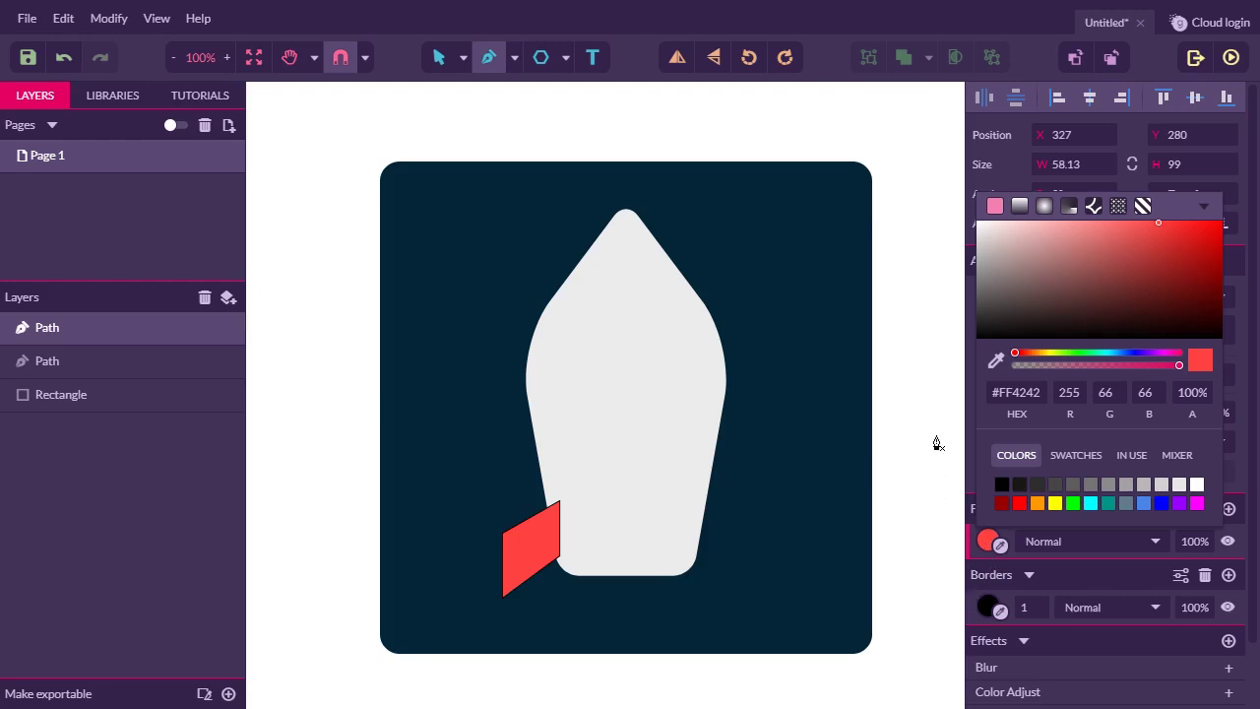
pyautogui.click(512, 58)
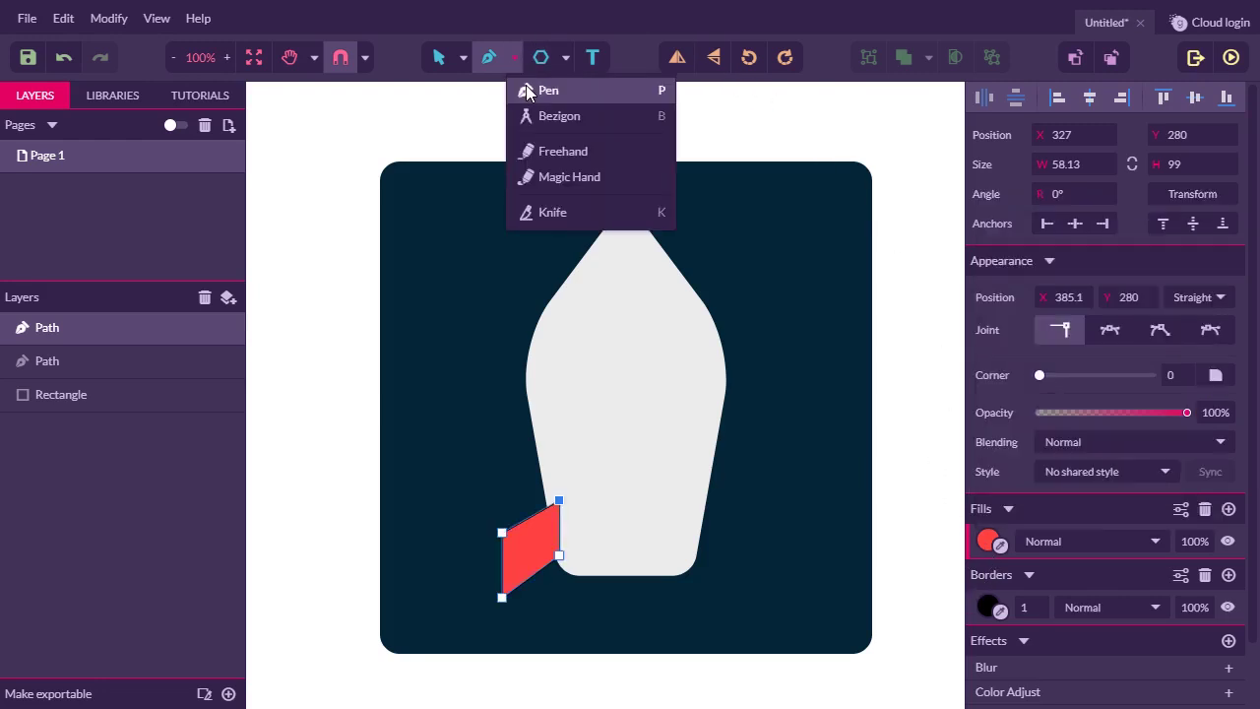
pyautogui.press('v')
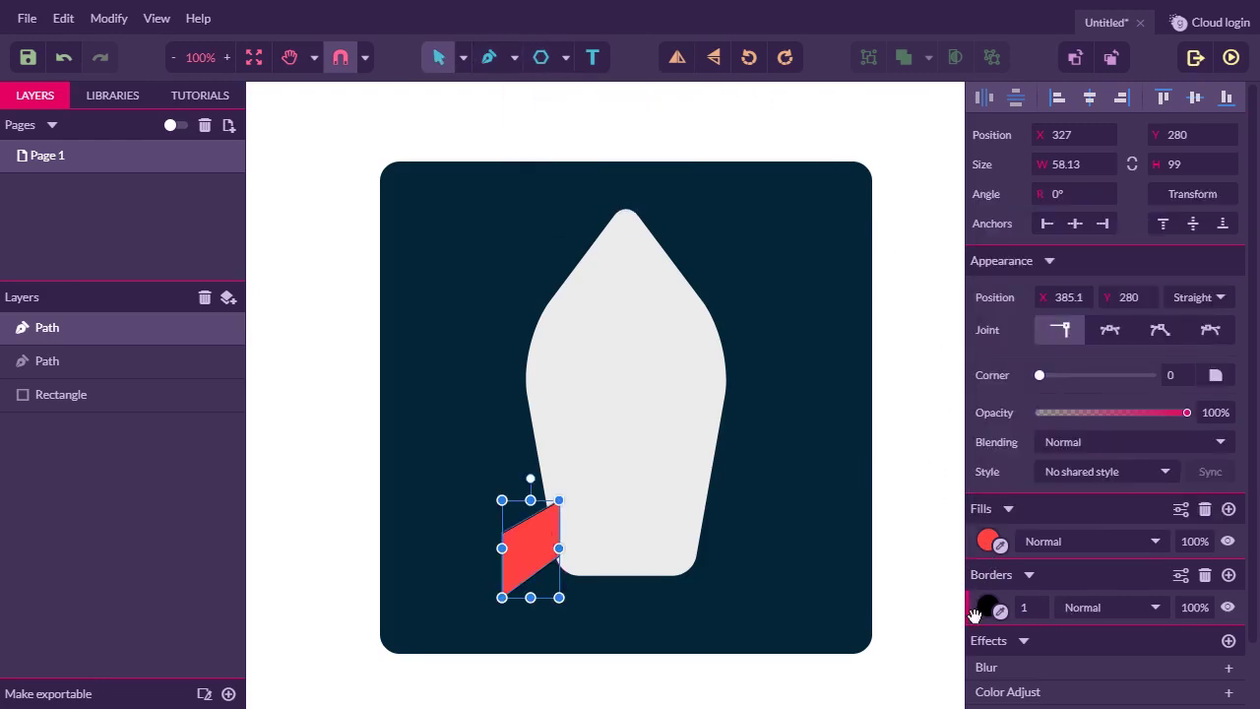
pyautogui.click(1205, 574)
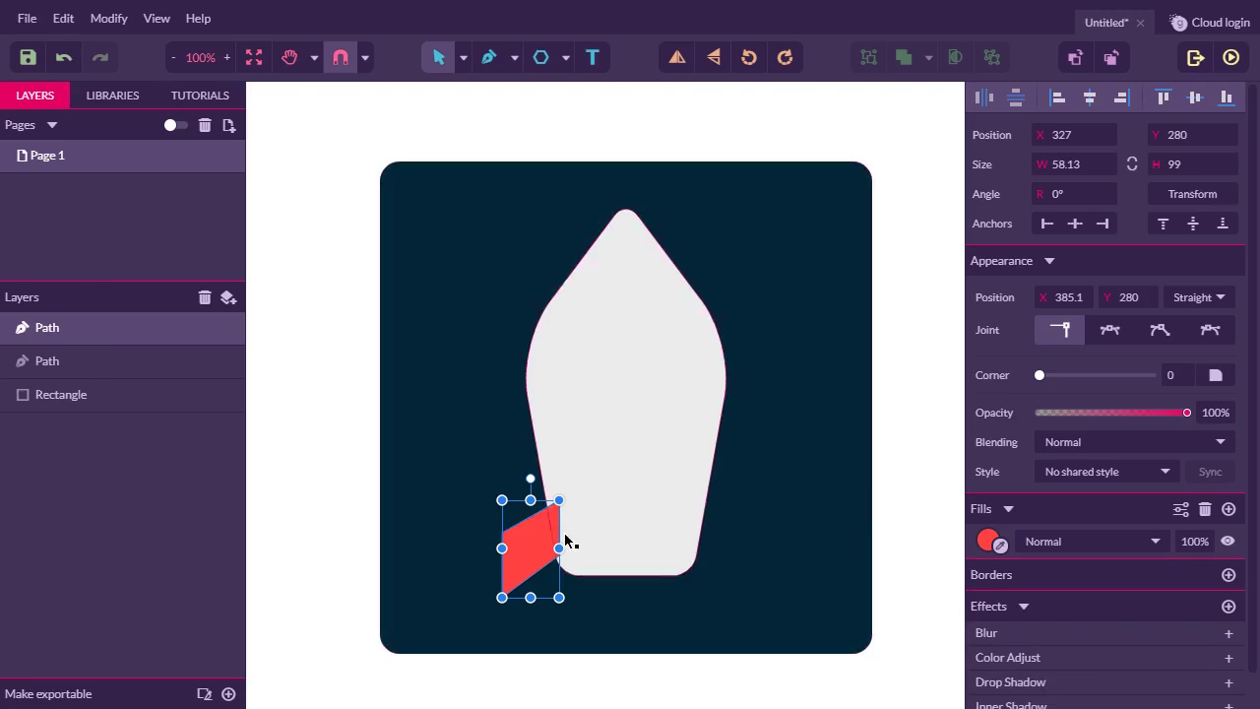
# Round the wing's upper outer and lower inner corners with a radius of 15.
pyautogui.click(462, 58)
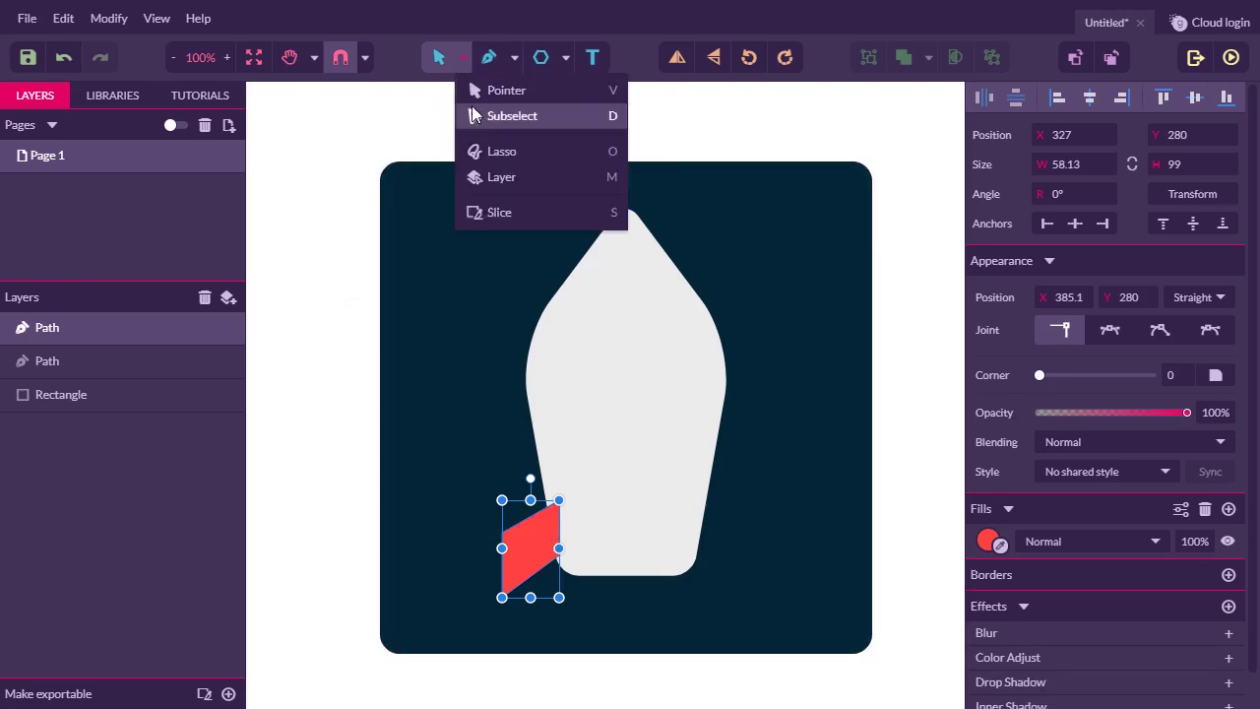
pyautogui.click(506, 115)
pyautogui.click(503, 533)
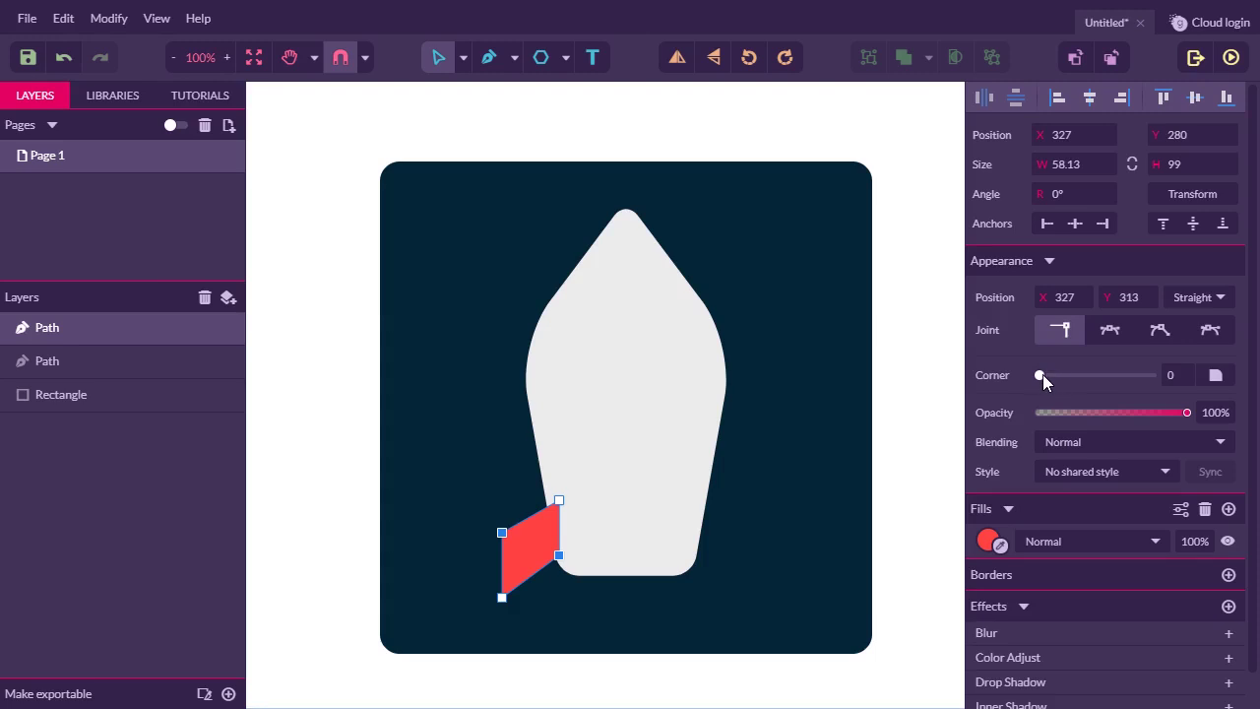
pyautogui.moveTo(1042, 374); pyautogui.dragTo(1056, 376)
pyautogui.click(463, 57)
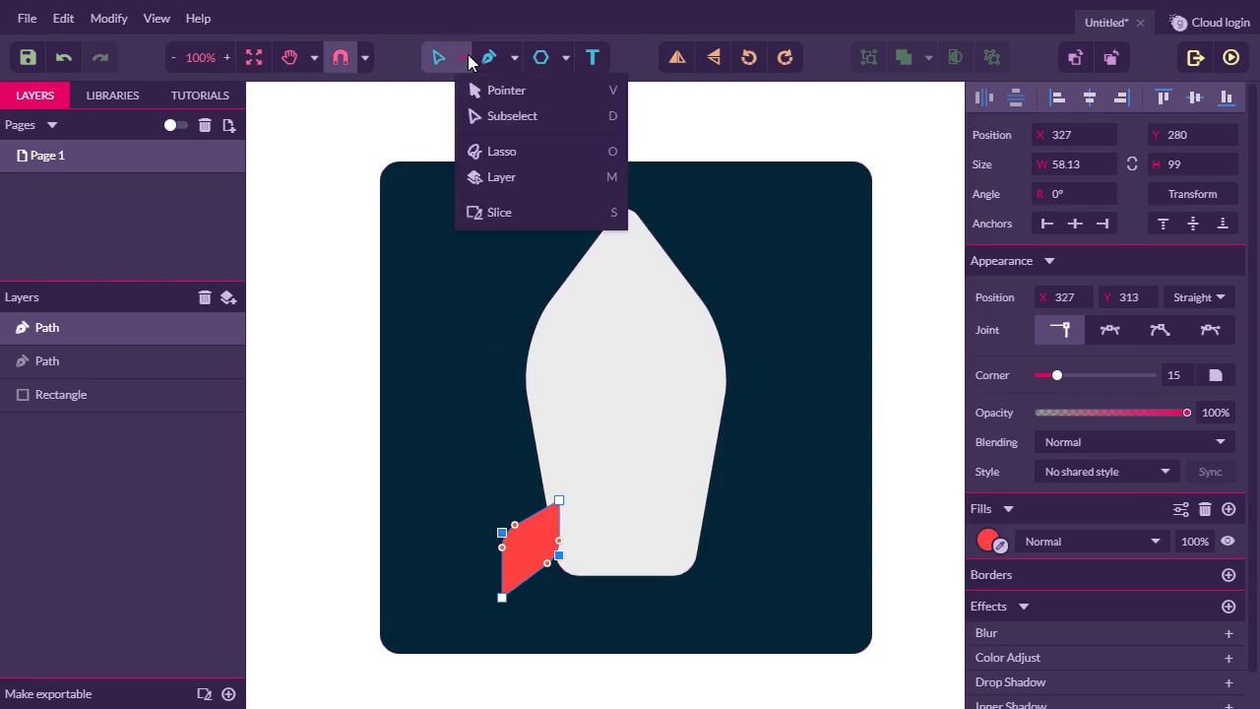
pyautogui.click(472, 88)
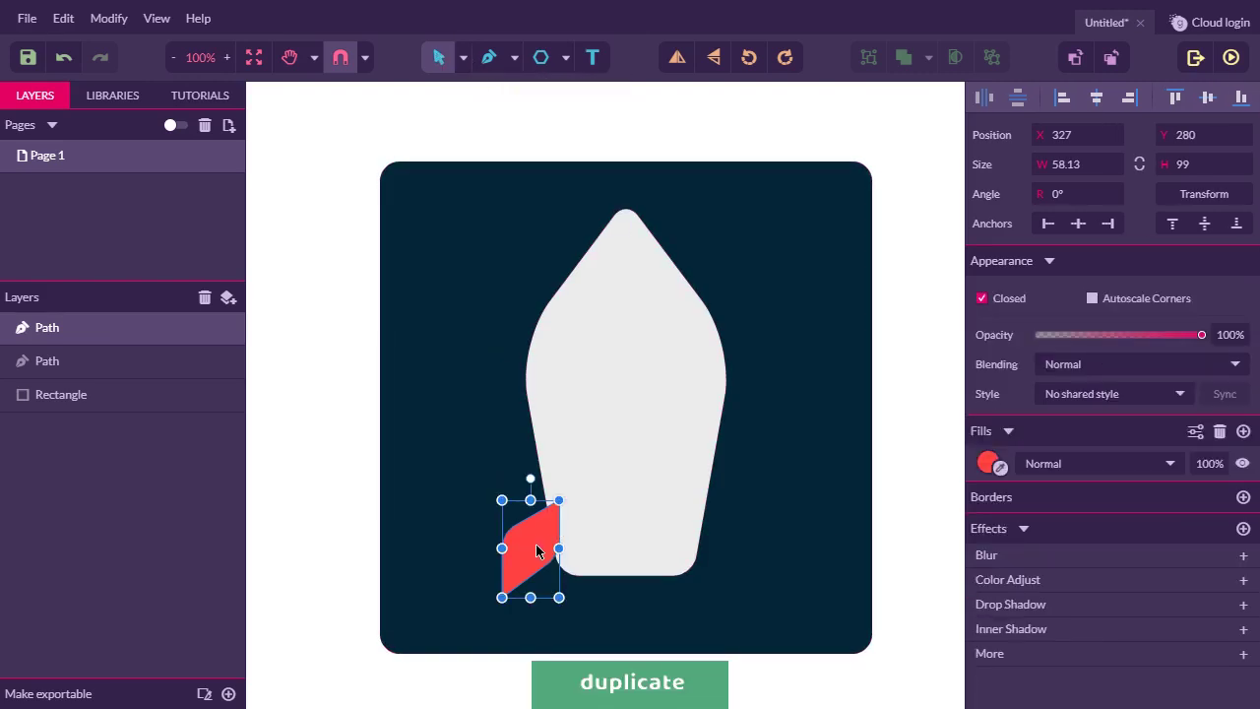
# Move the left wing slightly inward to about X 335, overlapping the body's edge, and duplicate it.
pyautogui.moveTo(536, 551); pyautogui.dragTo(543, 552)
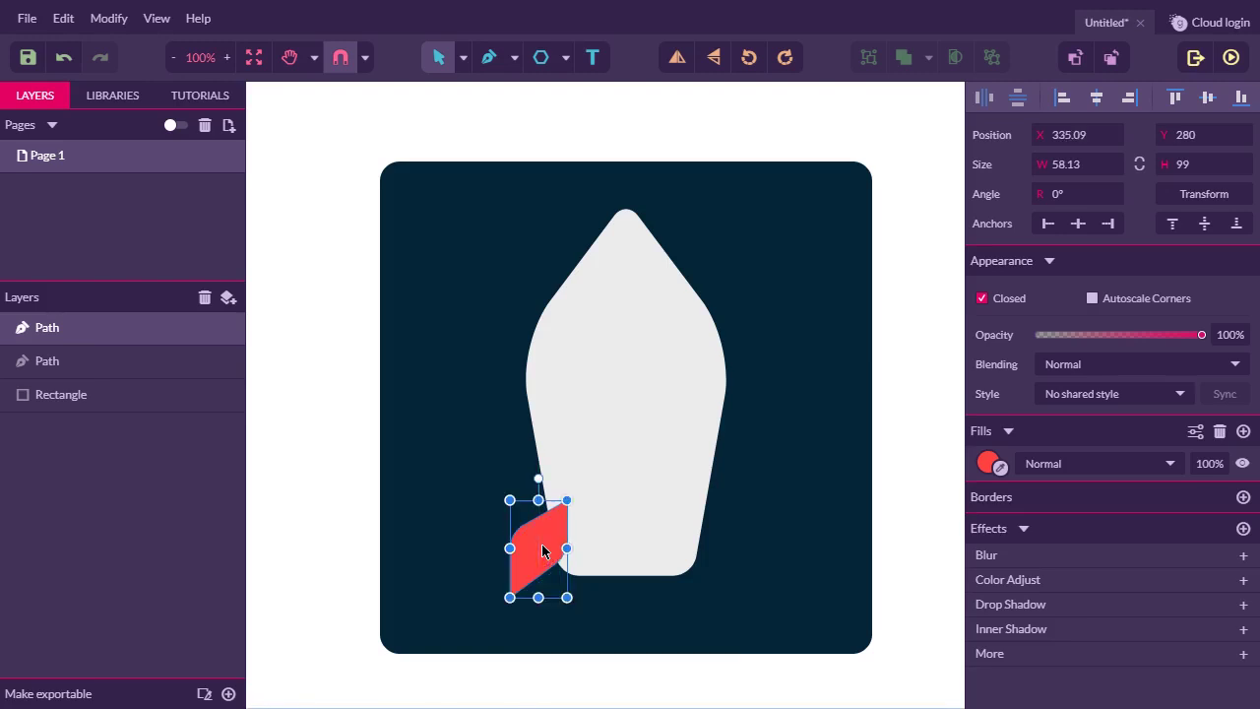
pyautogui.click(892, 521)
pyautogui.click(534, 556)
pyautogui.click(63, 18)
pyautogui.click(135, 304)
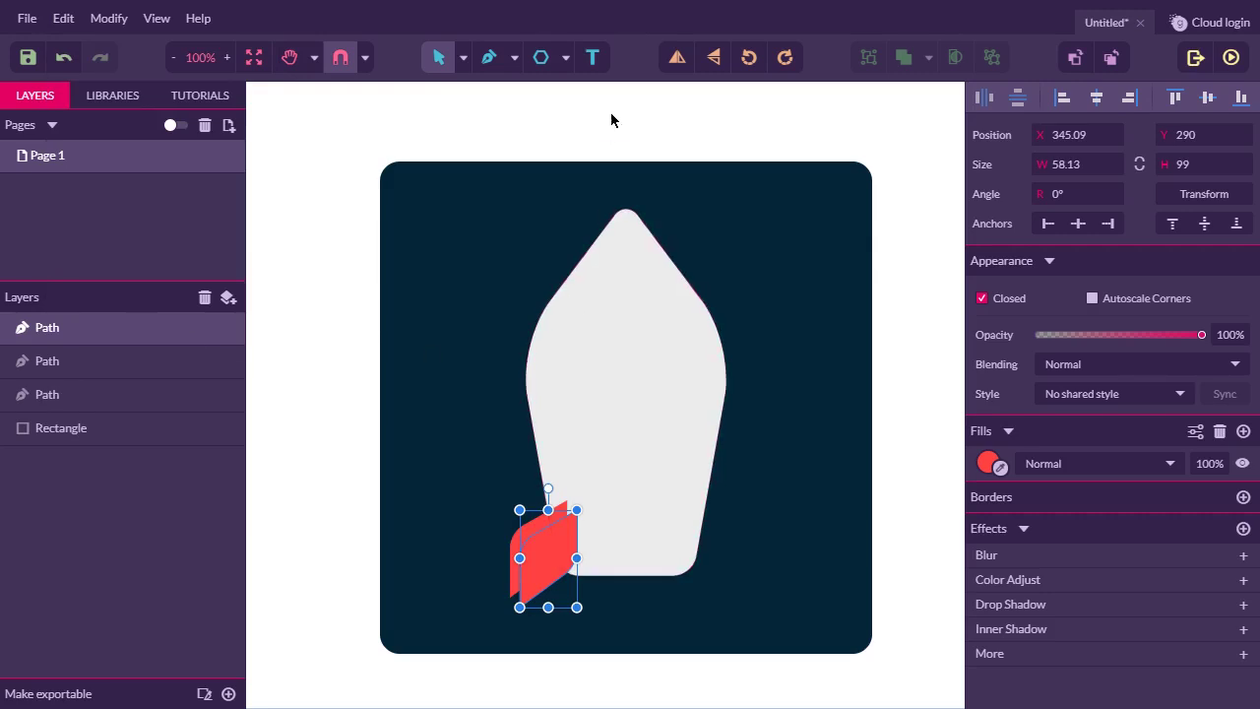
# Flip the duplicate wing horizontally and place it at the body's lower right side, level with the left wing at about X 508.
pyautogui.click(677, 57)
pyautogui.moveTo(534, 542); pyautogui.dragTo(687, 528)
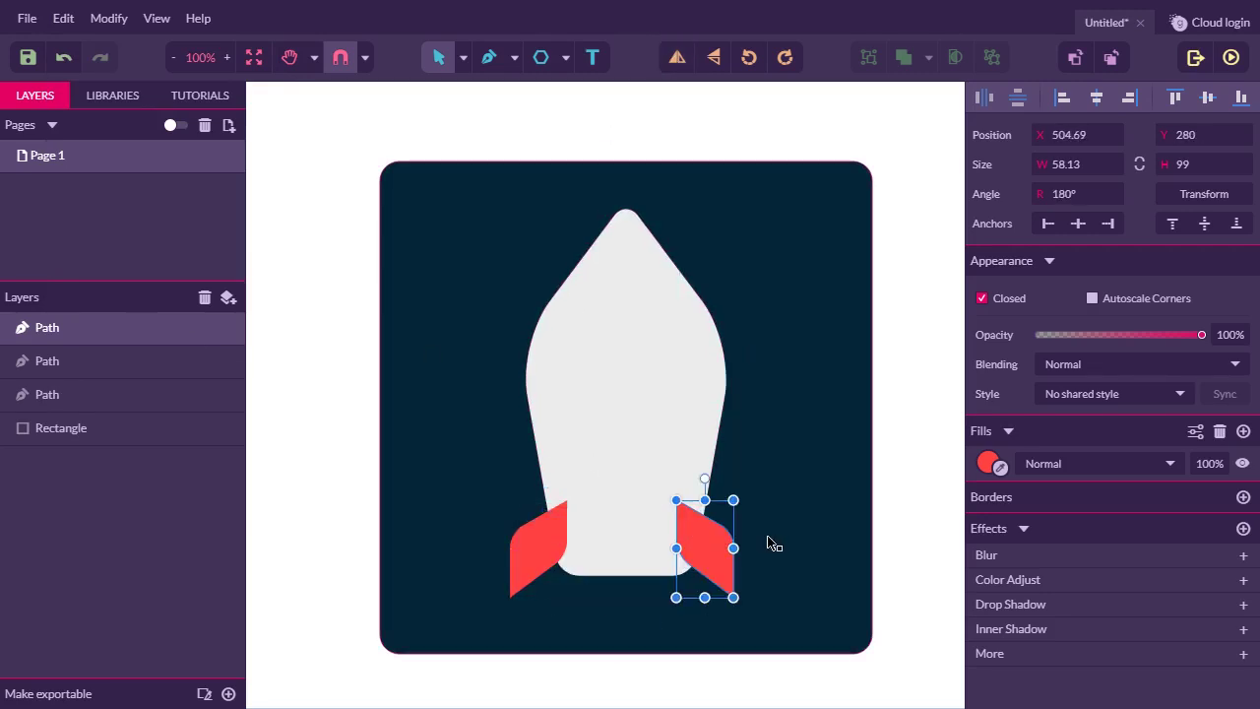
pyautogui.click(886, 532)
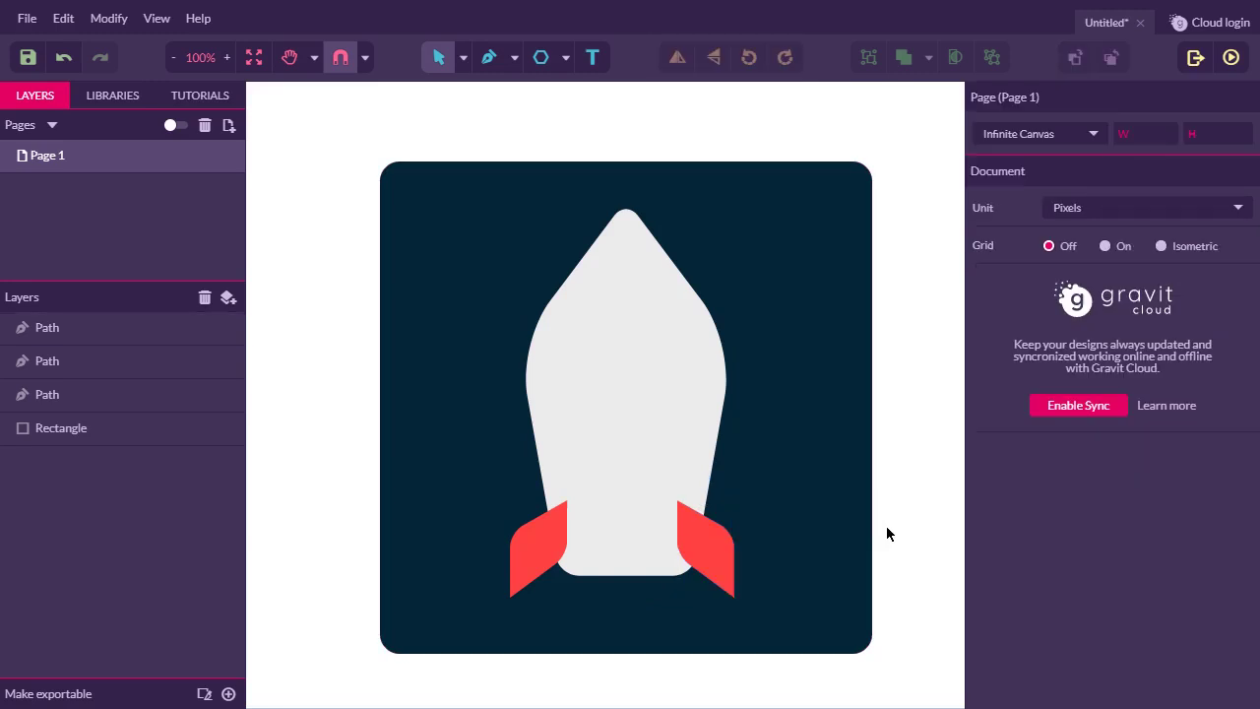
pyautogui.click(695, 534)
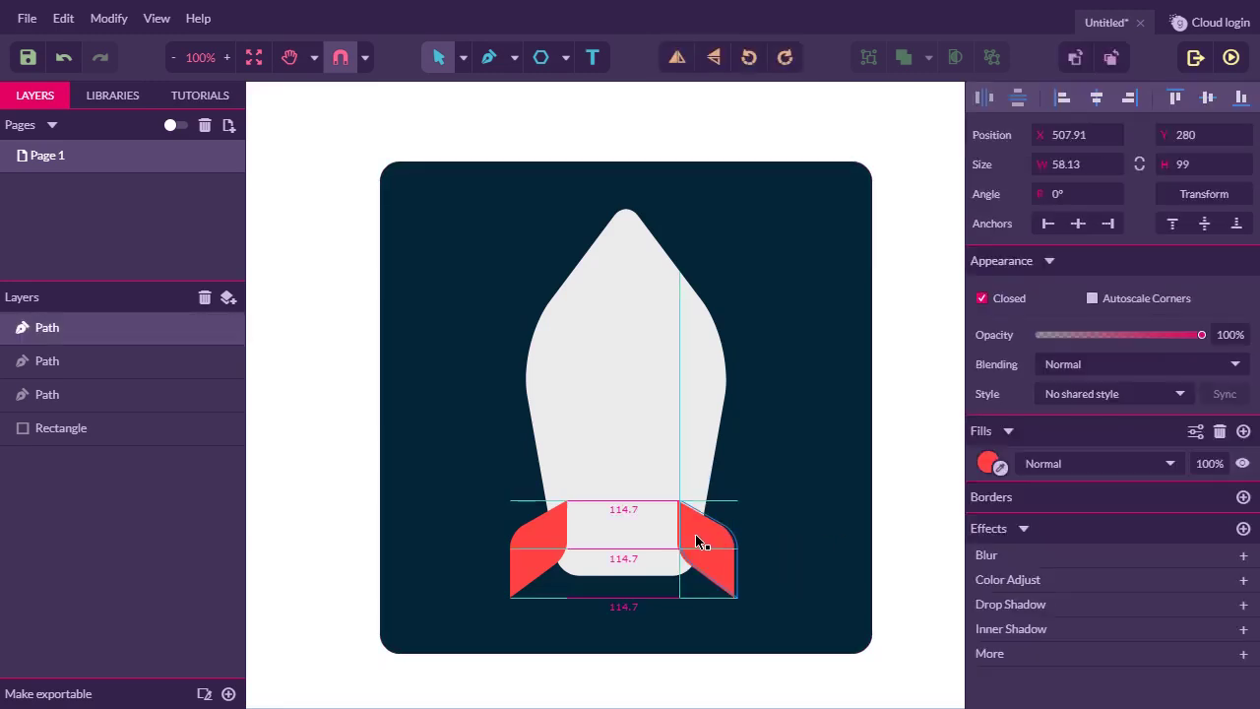
pyautogui.click(947, 537)
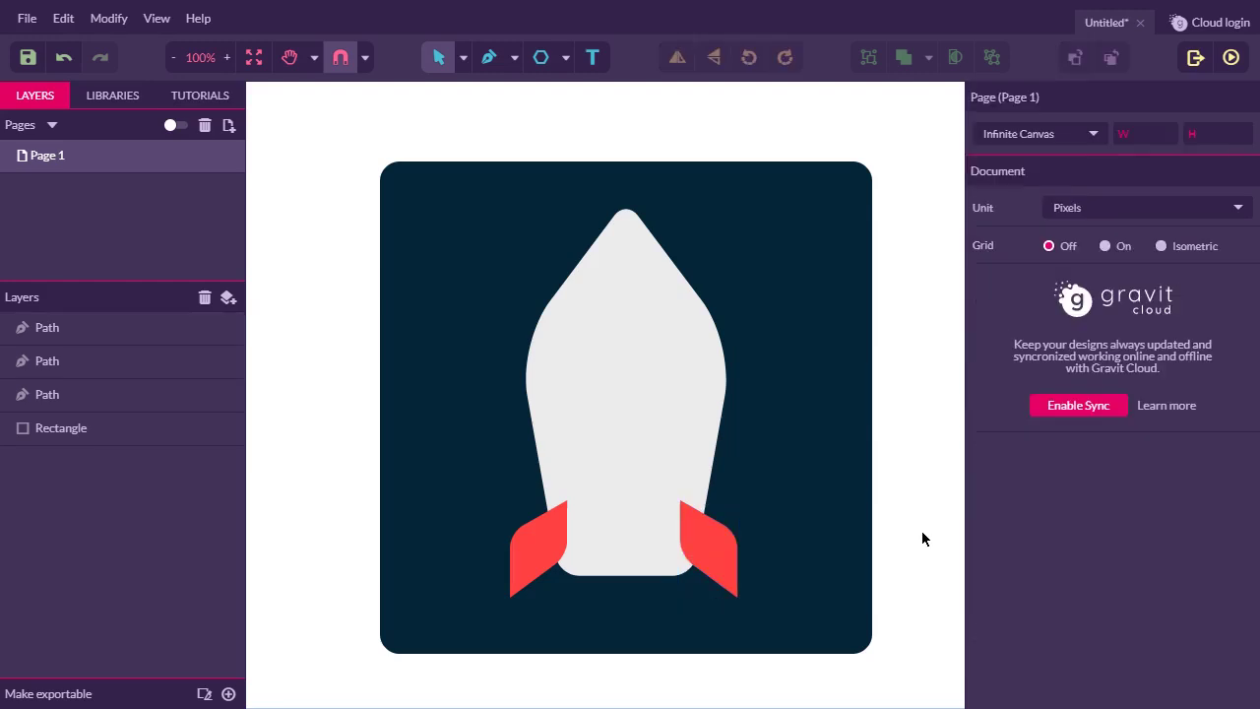
# Merge the two wings into one shape with a Boolean union and convert it to a path.
pyautogui.click(708, 535)
pyautogui.keyDown('shift'); pyautogui.click(556, 539); pyautogui.keyUp('shift')
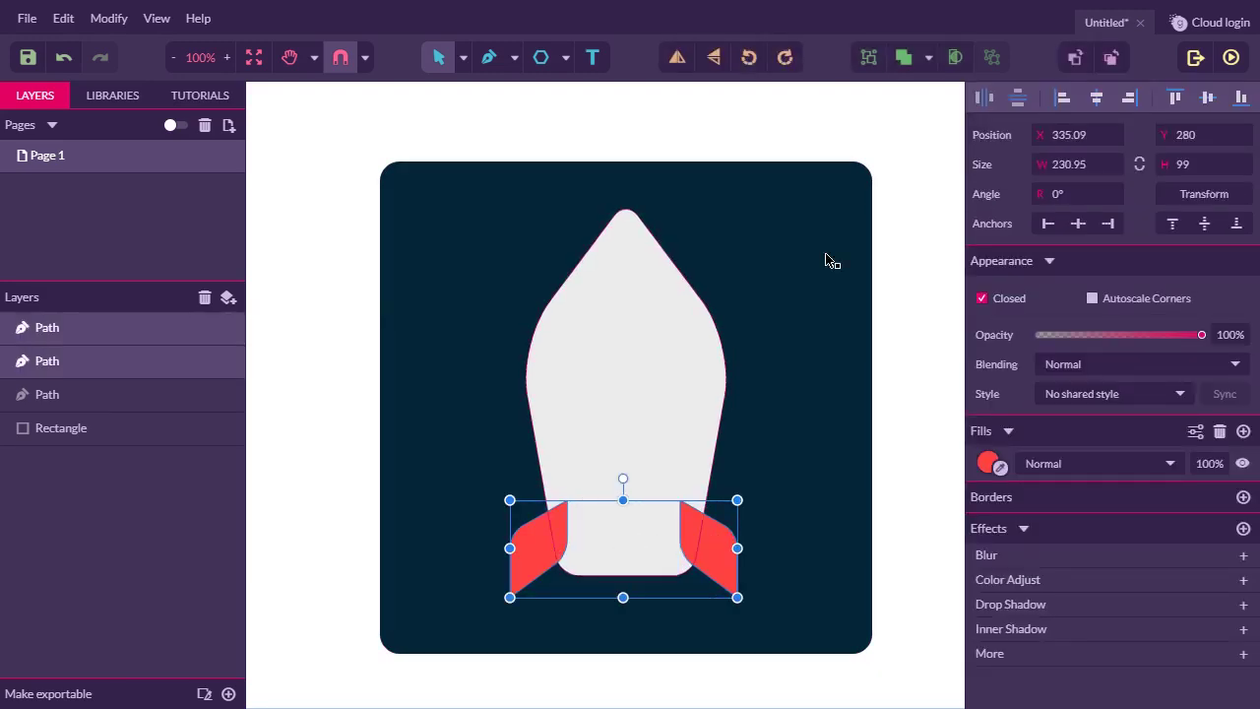
pyautogui.click(928, 57)
pyautogui.click(936, 94)
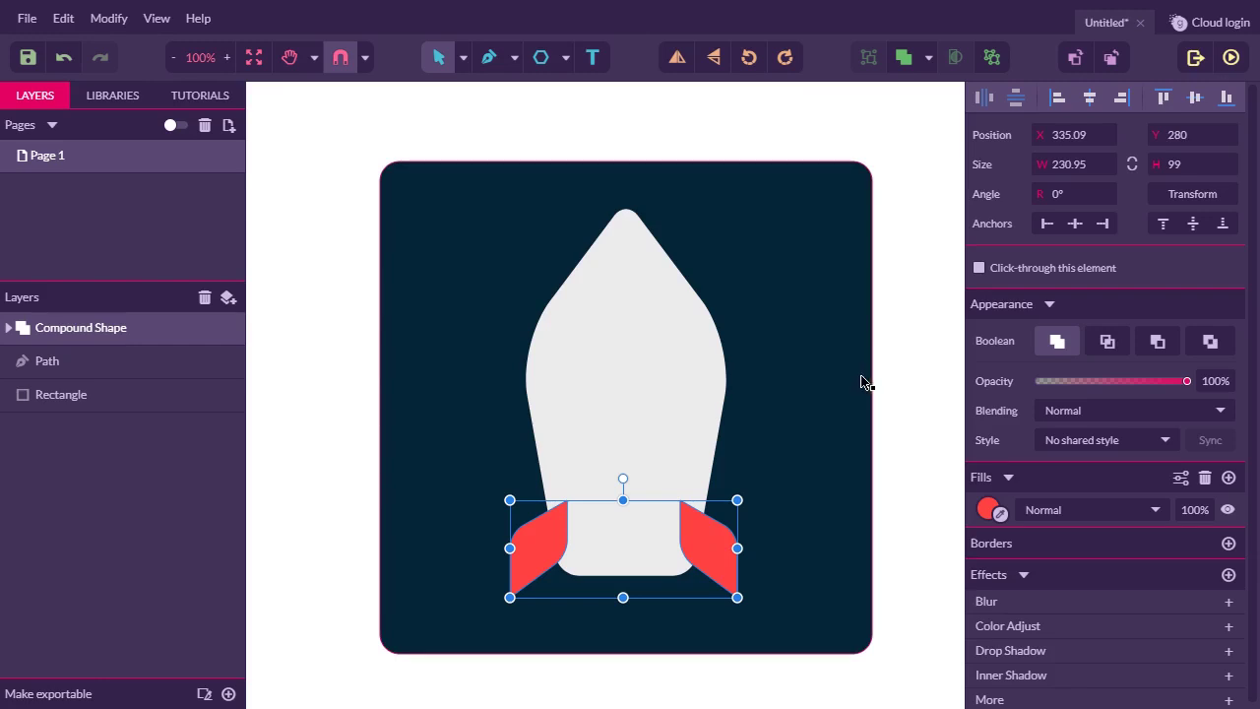
pyautogui.rightClick(536, 547)
pyautogui.click(603, 492)
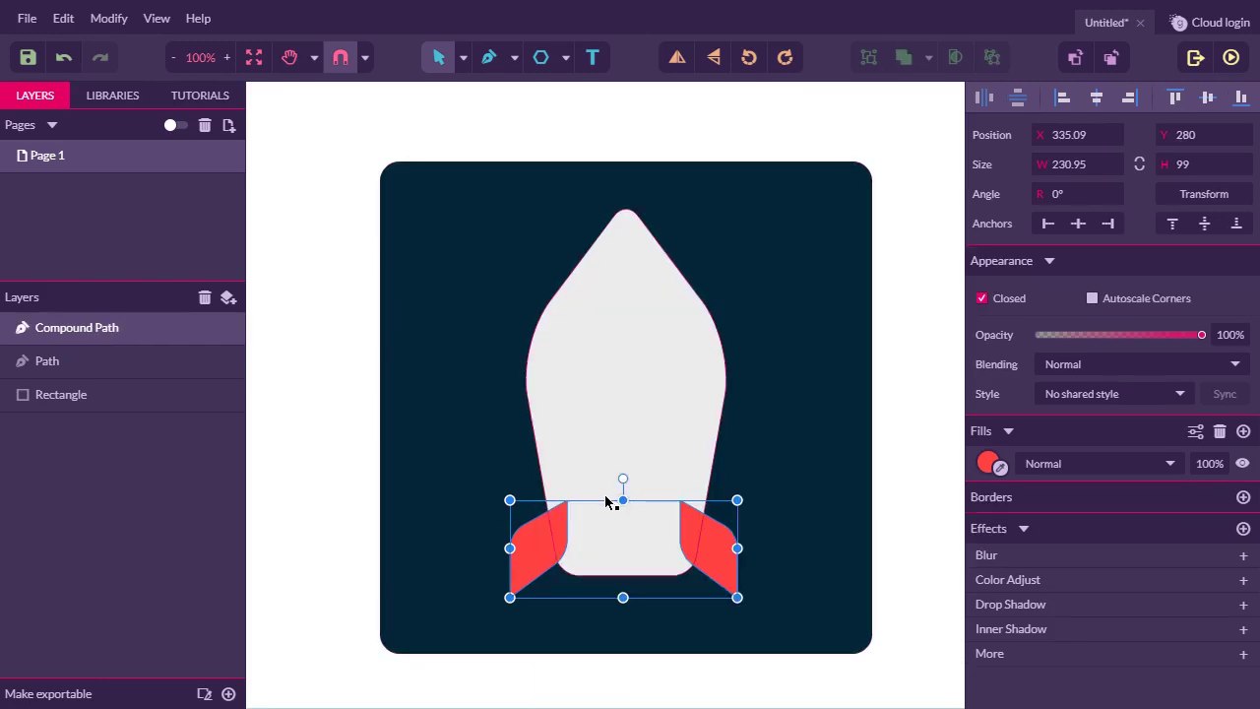
# Send the merged wings backward behind the rocket body and deselect them.
pyautogui.rightClick(714, 534)
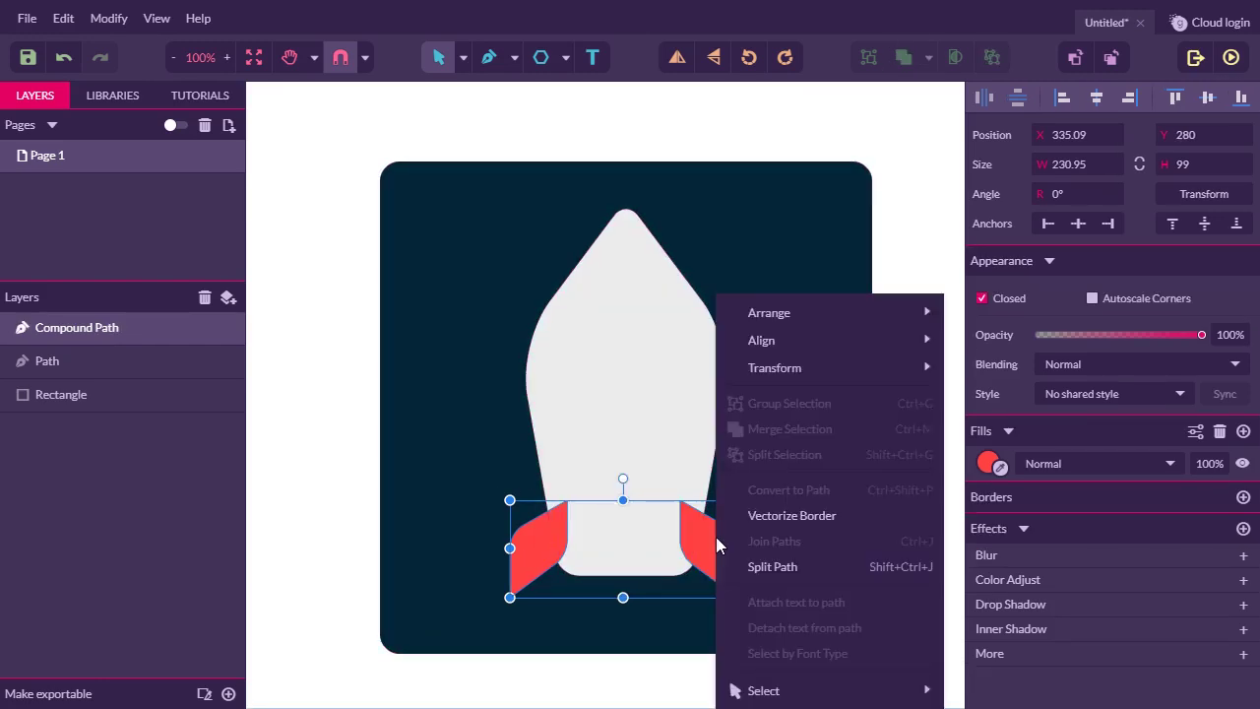
pyautogui.moveTo(787, 314)
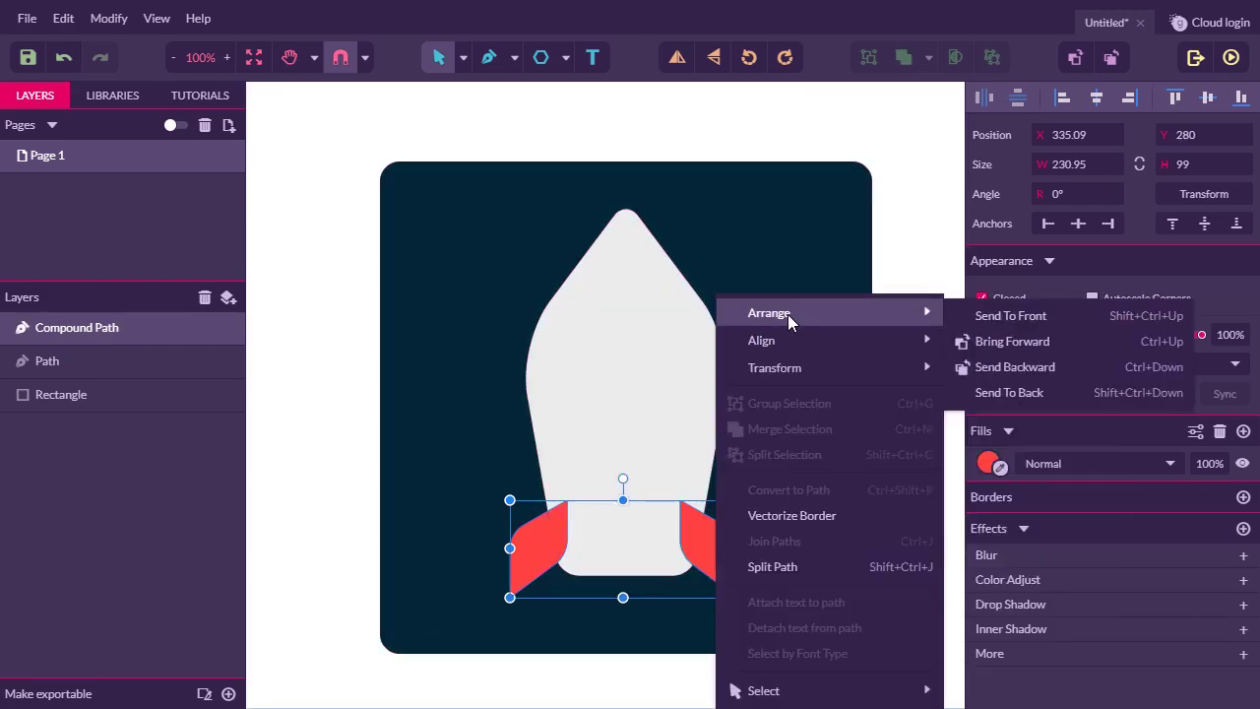
pyautogui.click(1019, 368)
pyautogui.click(910, 485)
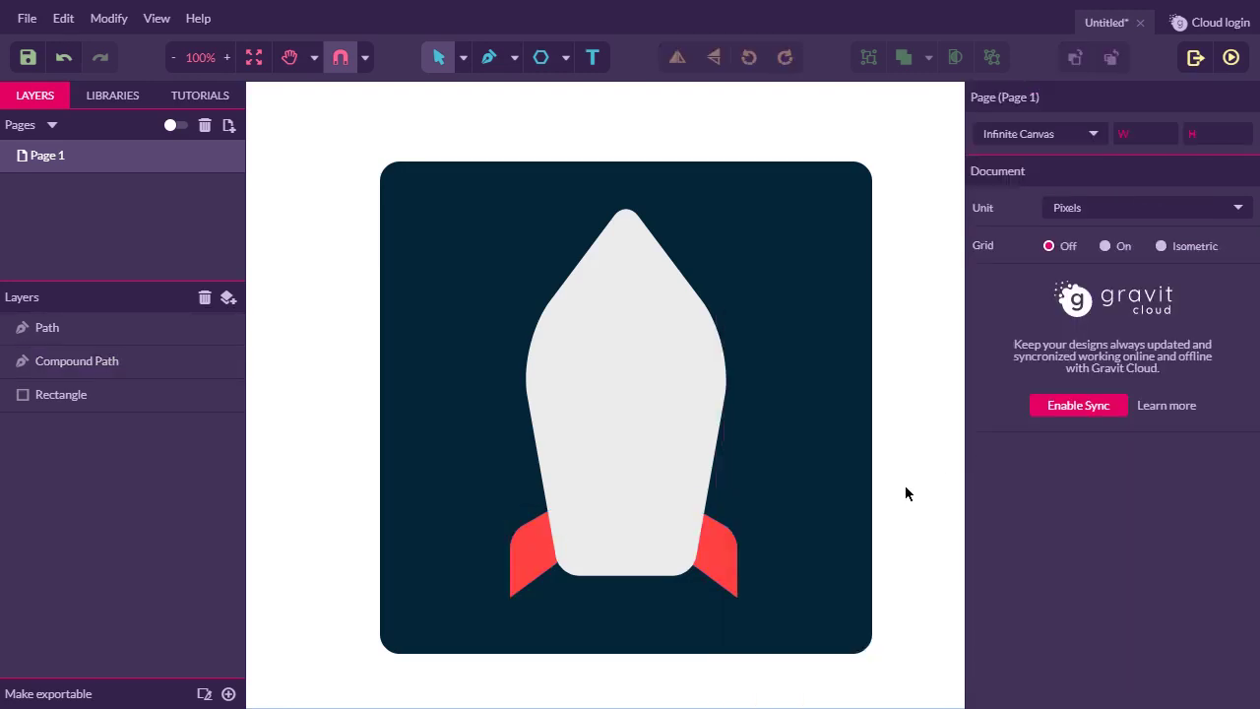
# Draw a circular window about 84 by 84 px on the upper part of the body with the Ellipse tool.
pyautogui.click(566, 57)
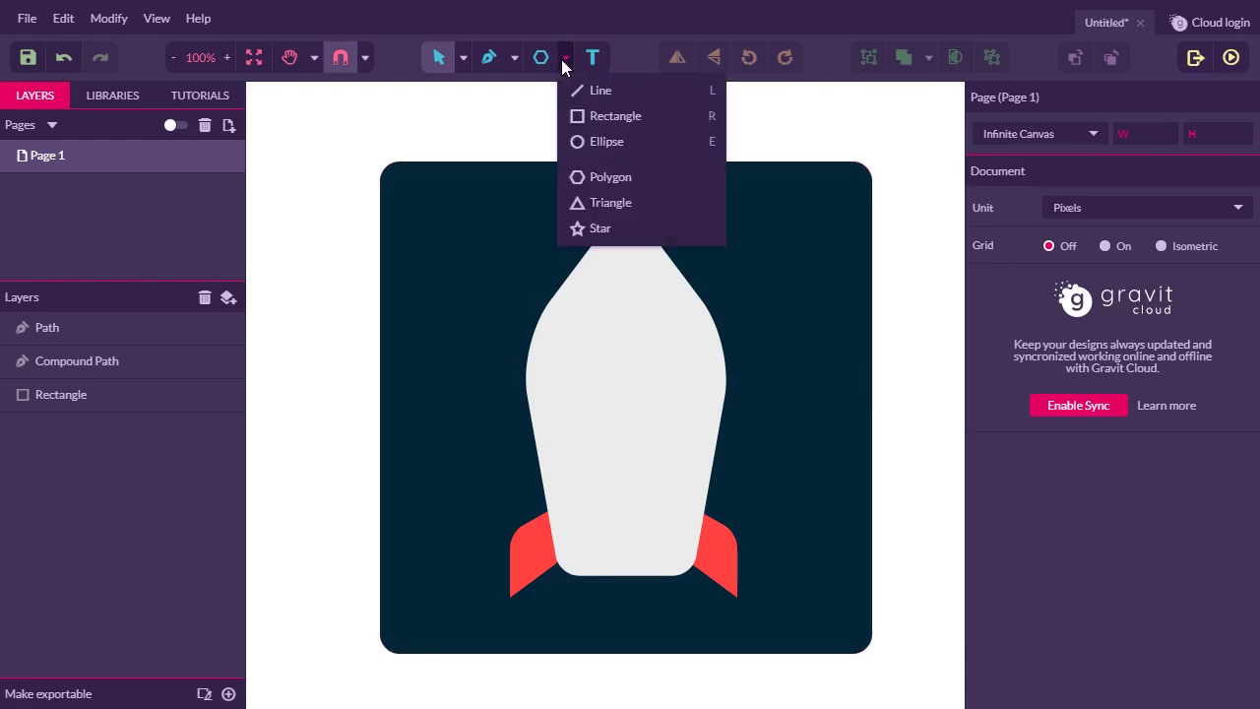
pyautogui.click(591, 144)
pyautogui.moveTo(602, 326); pyautogui.dragTo(672, 406)
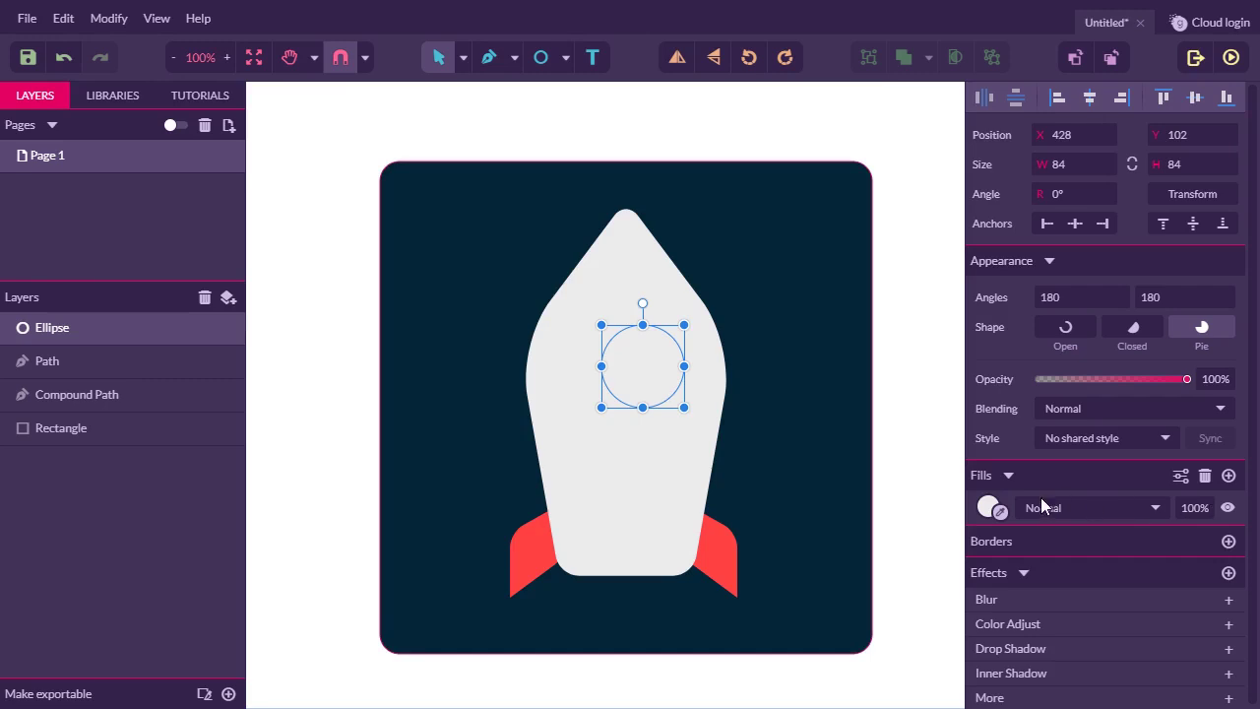
# Fill the circle with blue-grey #607D8B and centre it horizontally on the upper body.
pyautogui.click(987, 507)
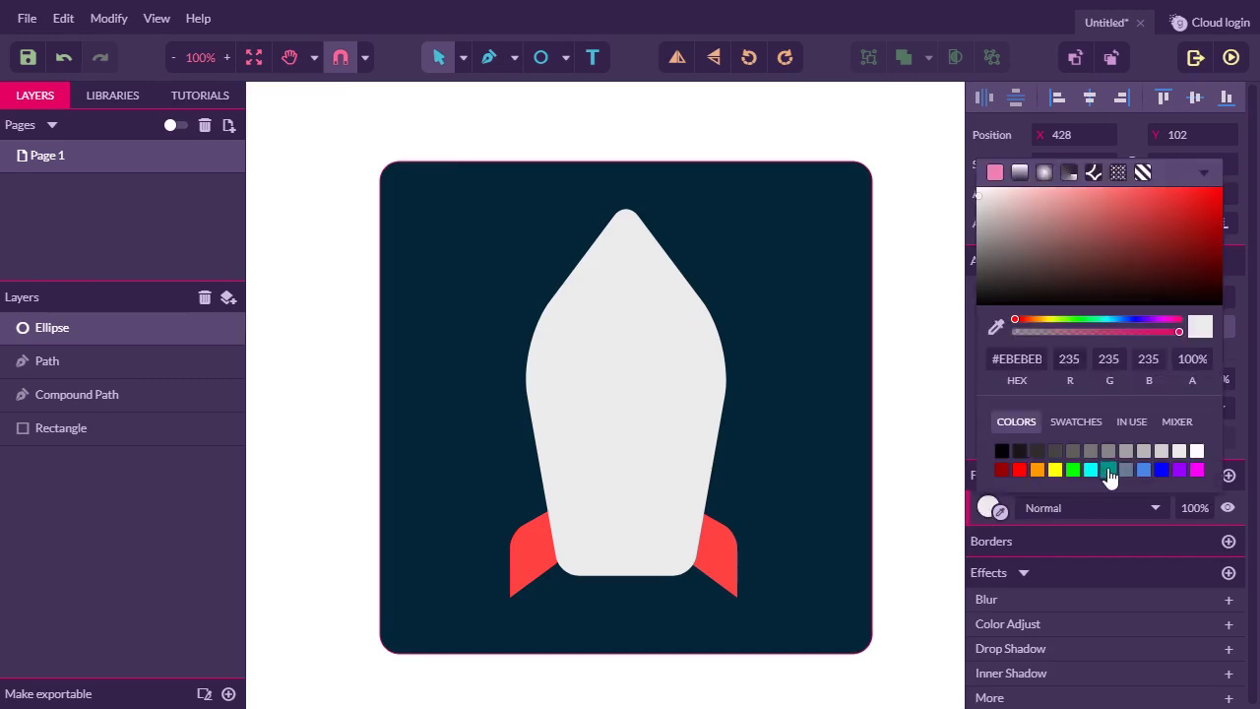
pyautogui.click(1126, 471)
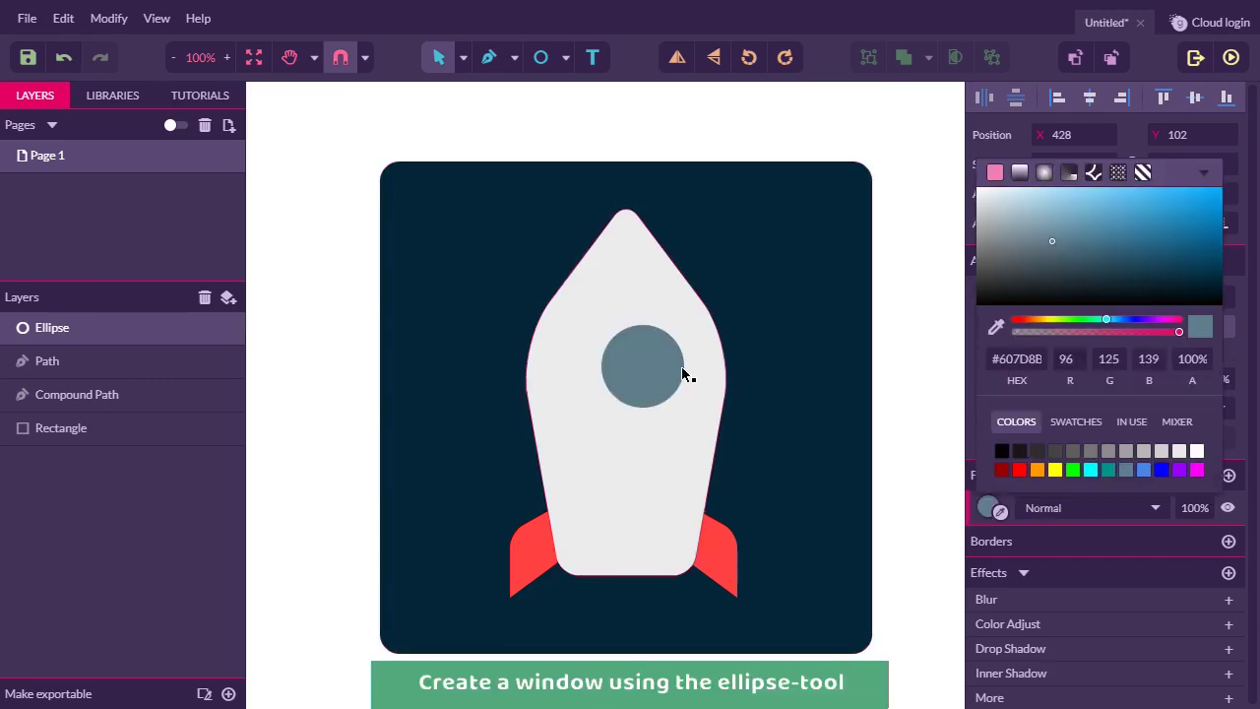
pyautogui.moveTo(645, 369); pyautogui.dragTo(627, 351)
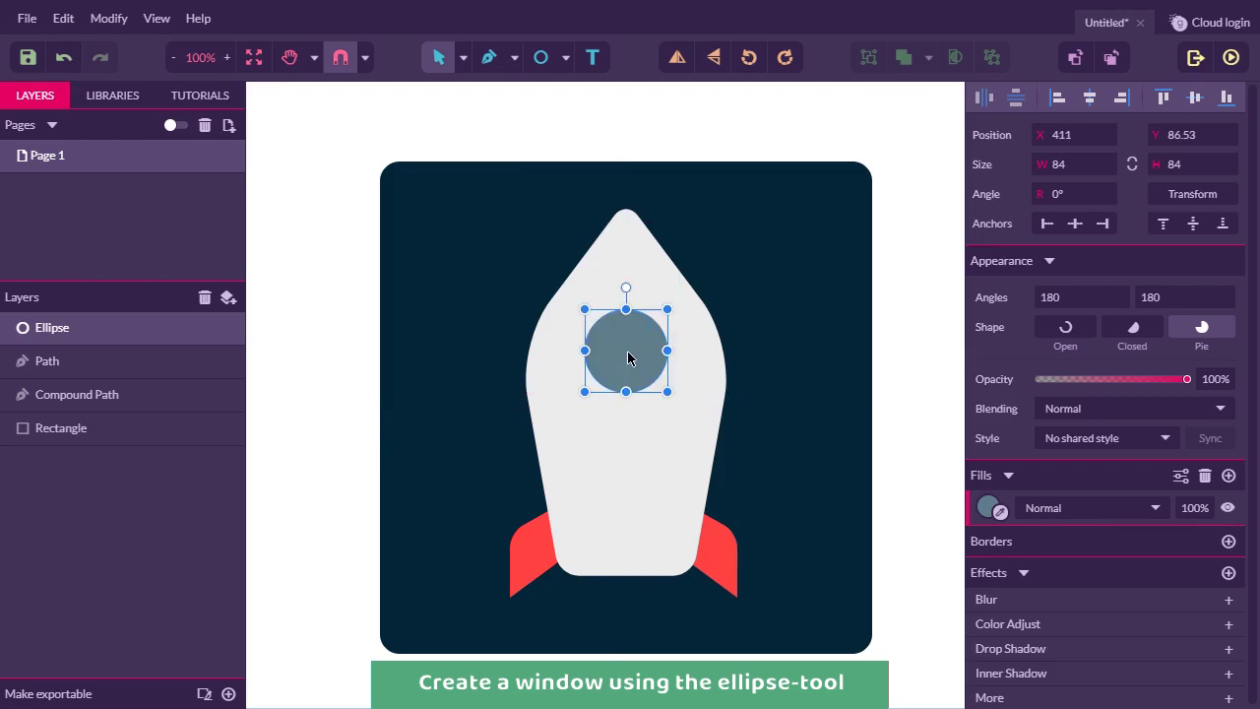
# Duplicate the window circle and fill the copy with a pale cyan.
pyautogui.click(63, 18)
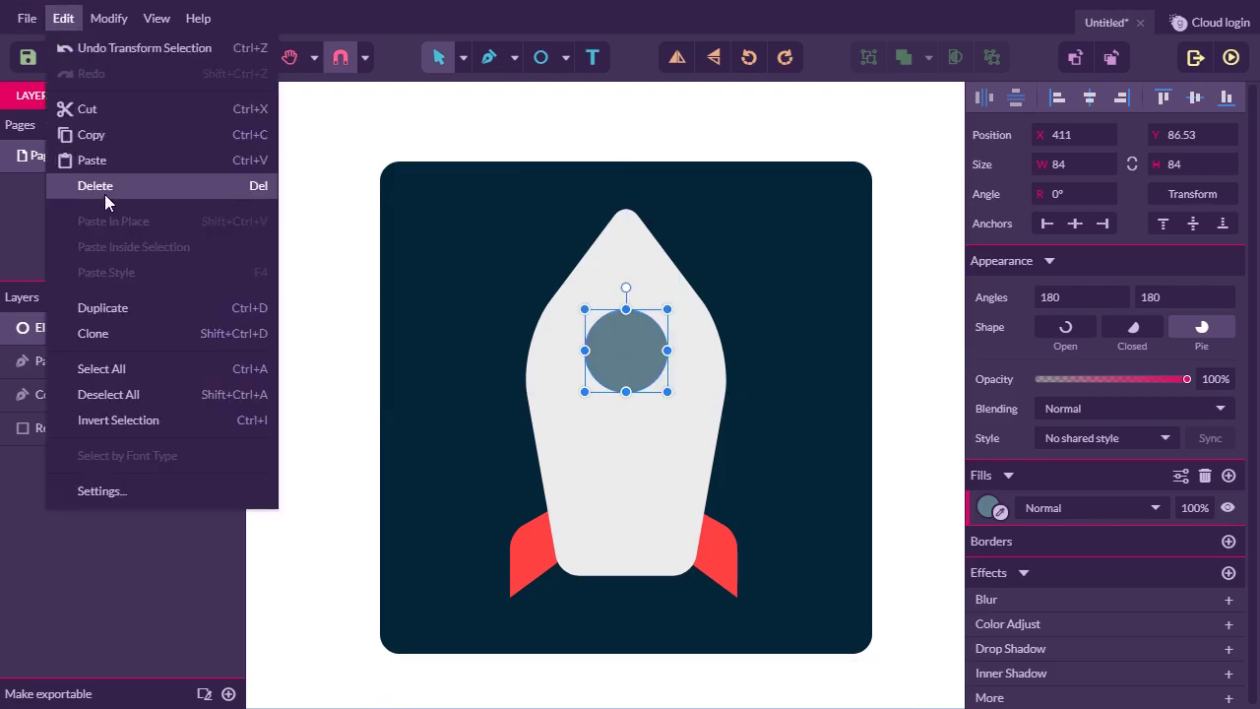
pyautogui.click(89, 329)
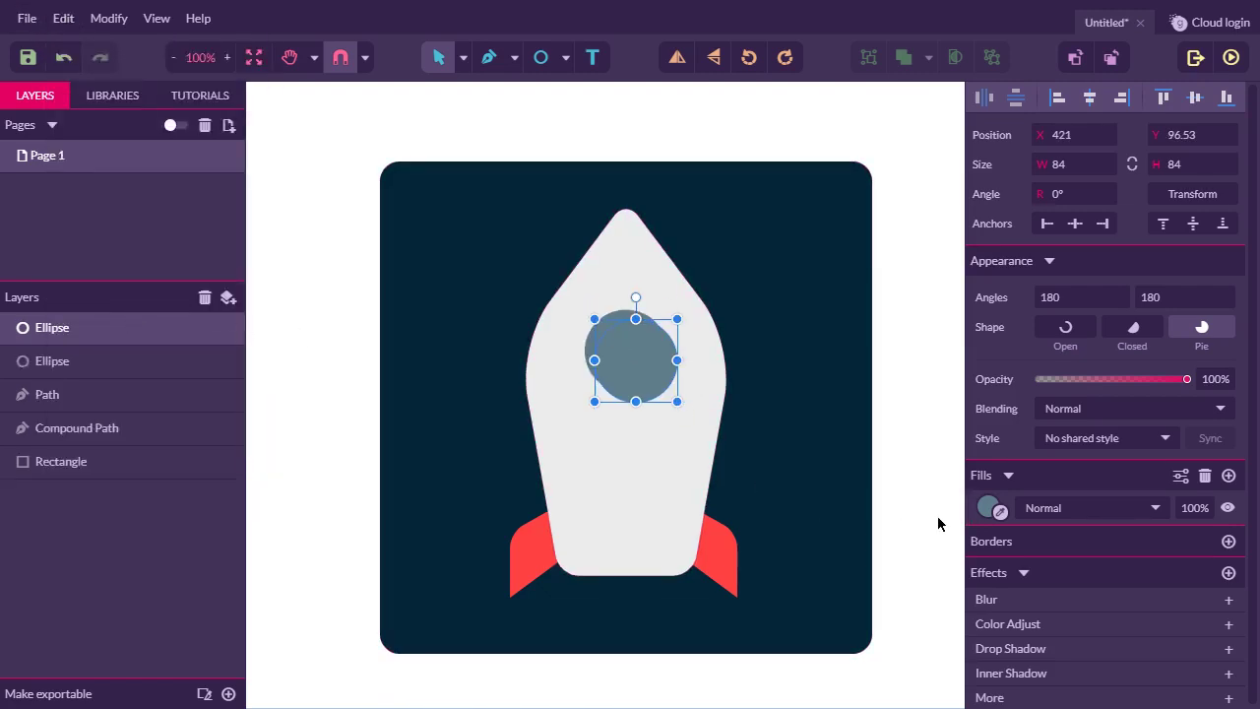
pyautogui.click(990, 507)
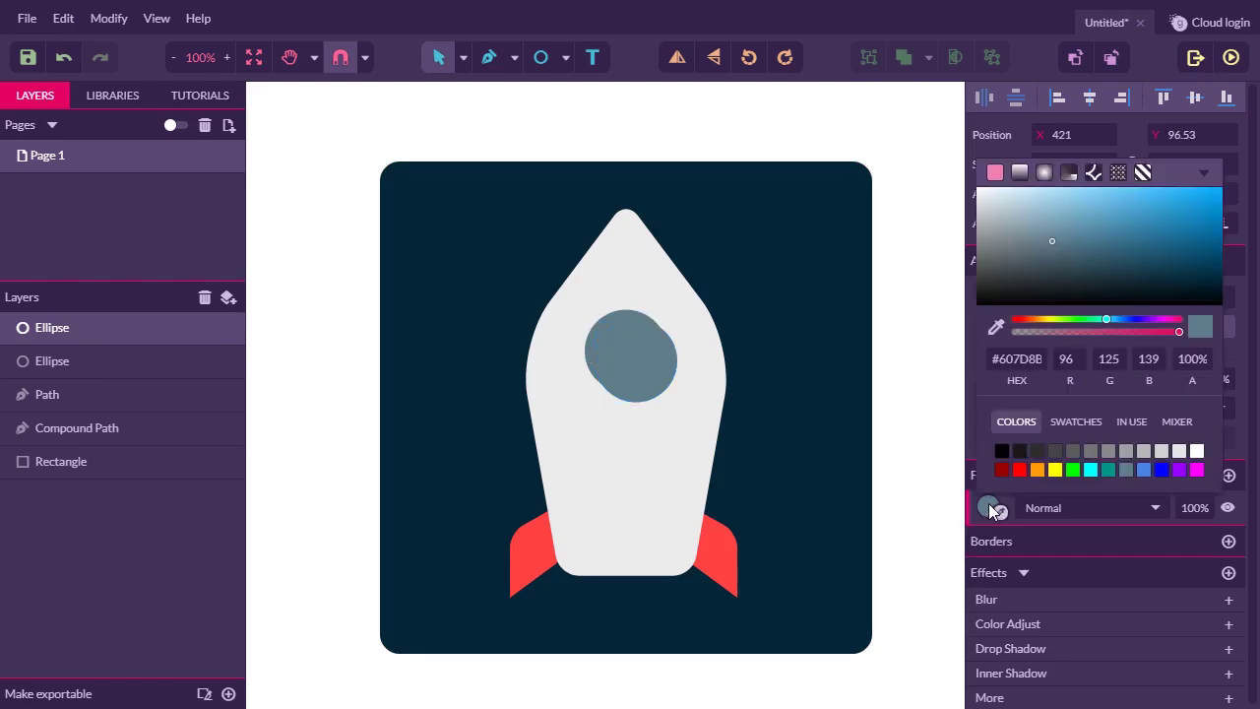
pyautogui.click(1090, 469)
pyautogui.moveTo(1070, 208); pyautogui.dragTo(1041, 190)
# Shrink the pale cyan circle to about 67.5 by 67.5 px and centre it inside the blue-grey circle.
pyautogui.moveTo(636, 358); pyautogui.dragTo(628, 355)
pyautogui.moveTo(669, 309); pyautogui.dragTo(651, 326)
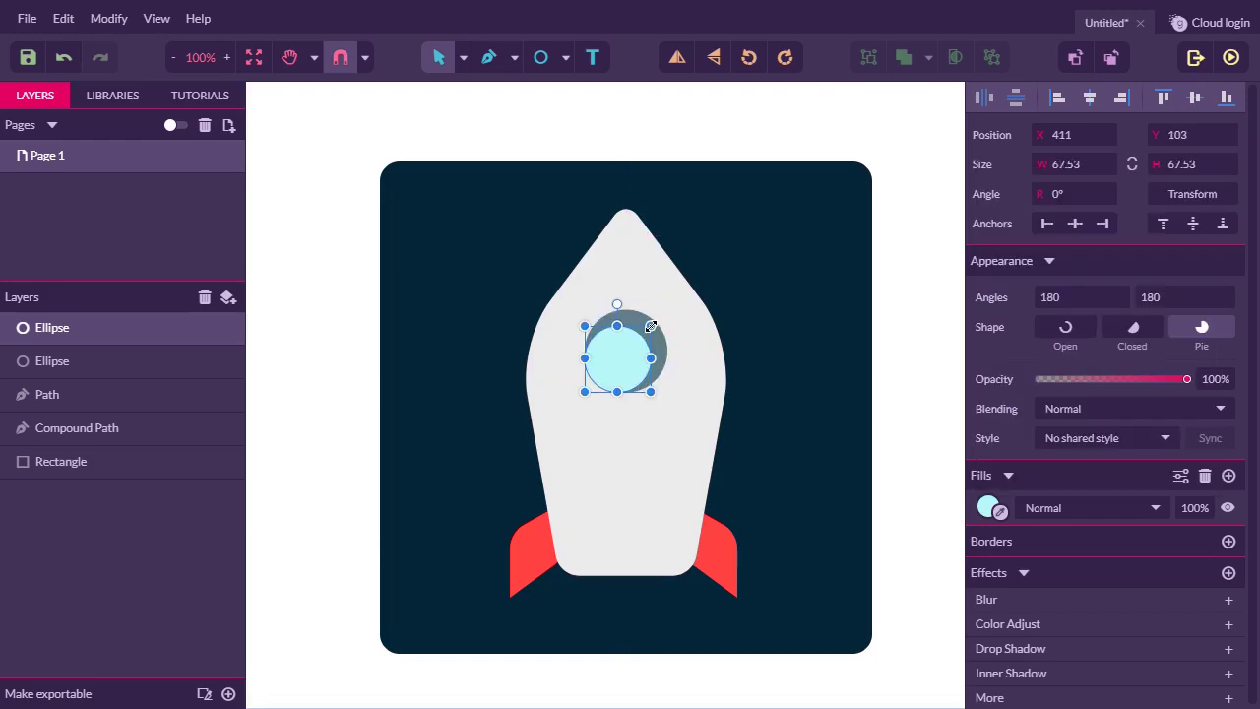
pyautogui.moveTo(613, 369); pyautogui.dragTo(622, 361)
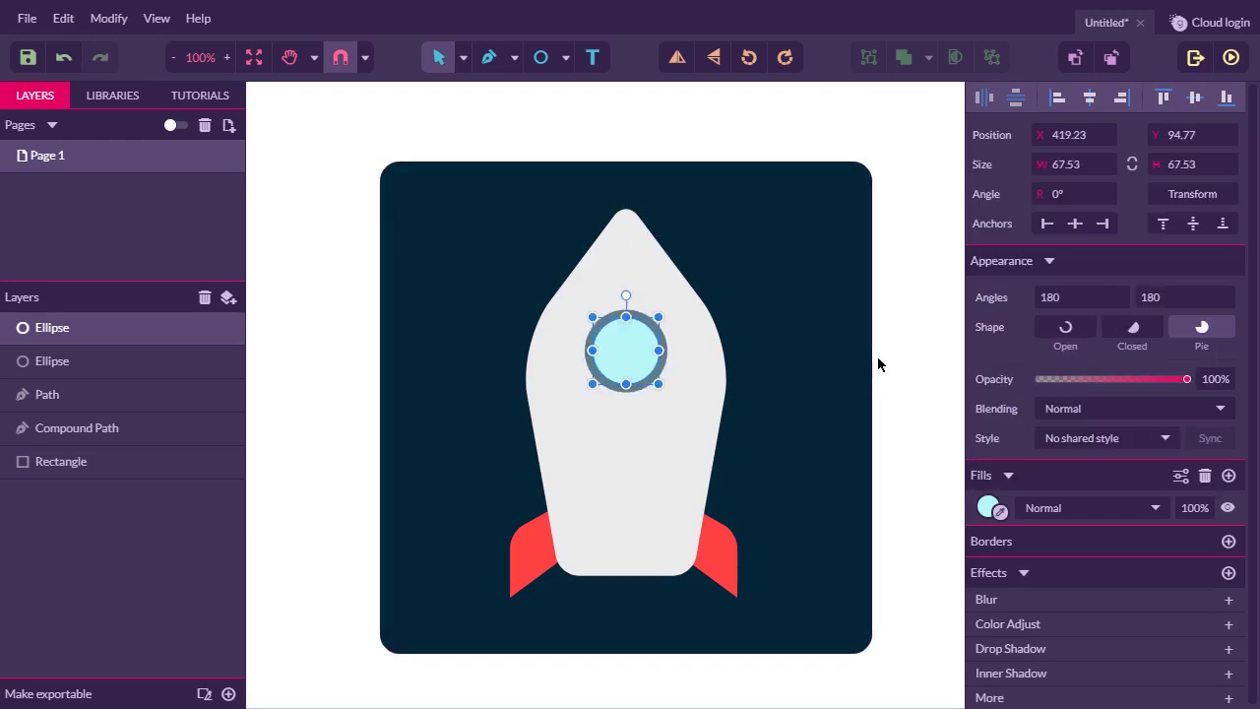
pyautogui.click(893, 366)
# Select both window circles and convert them to paths.
pyautogui.click(120, 327)
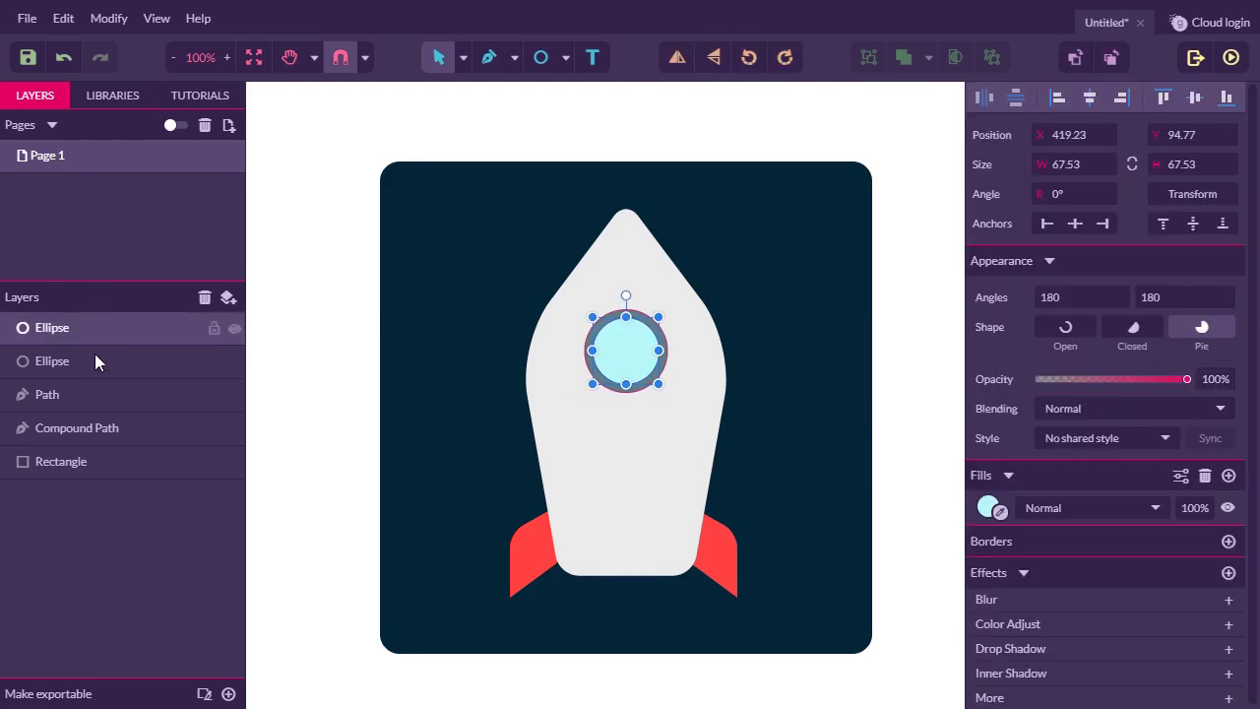
pyautogui.keyDown('shift'); pyautogui.click(91, 363); pyautogui.keyUp('shift')
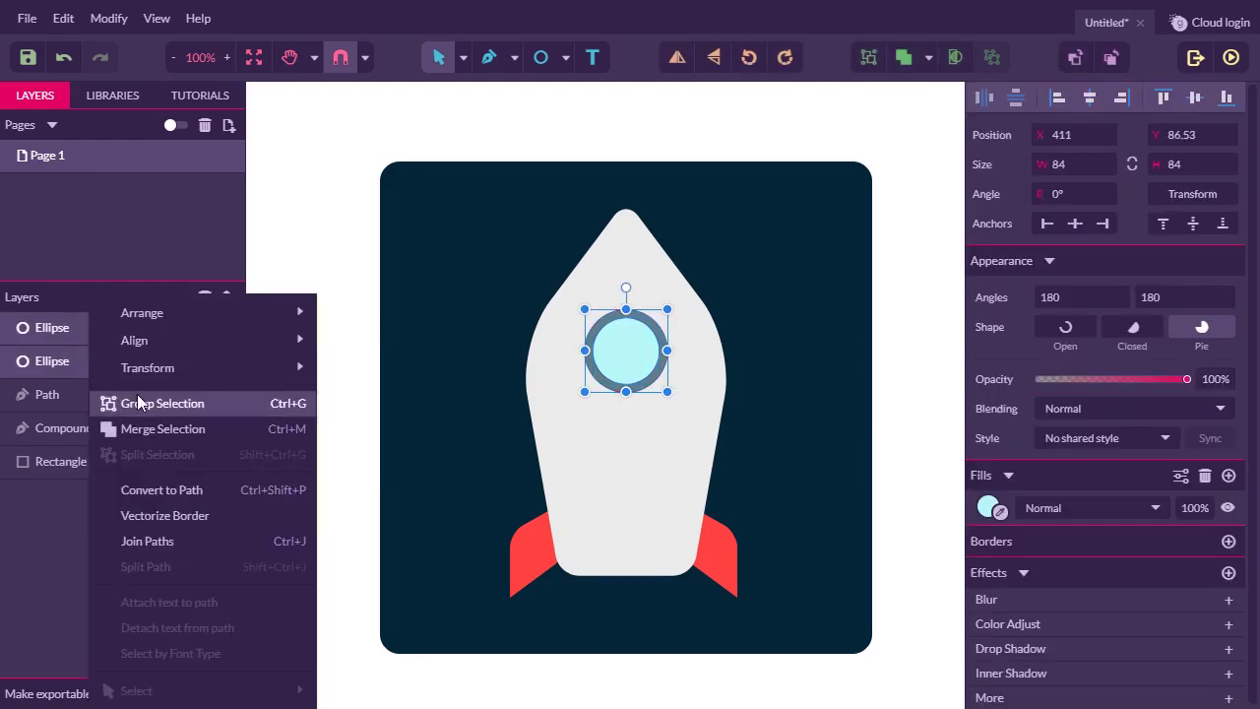
pyautogui.click(168, 483)
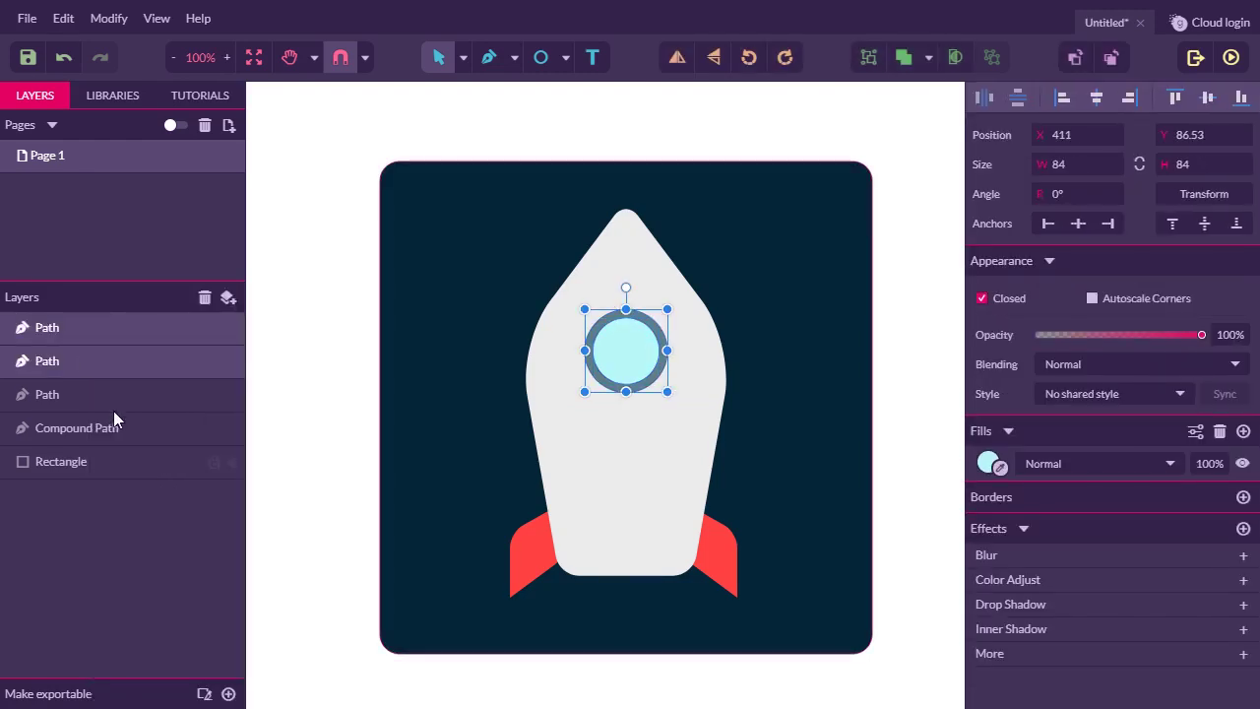
# Duplicate the two-circle window, scale the copy down and centre it on the body below the first window.
pyautogui.rightClick(80, 353)
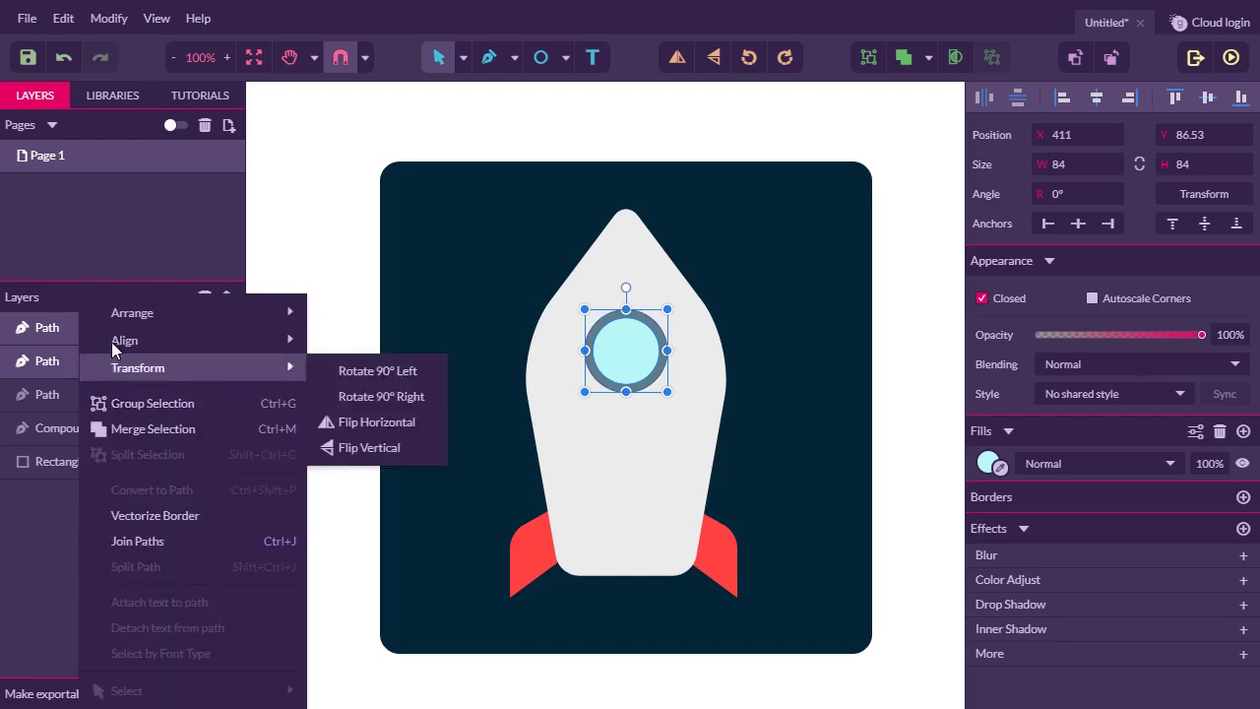
pyautogui.click(59, 20)
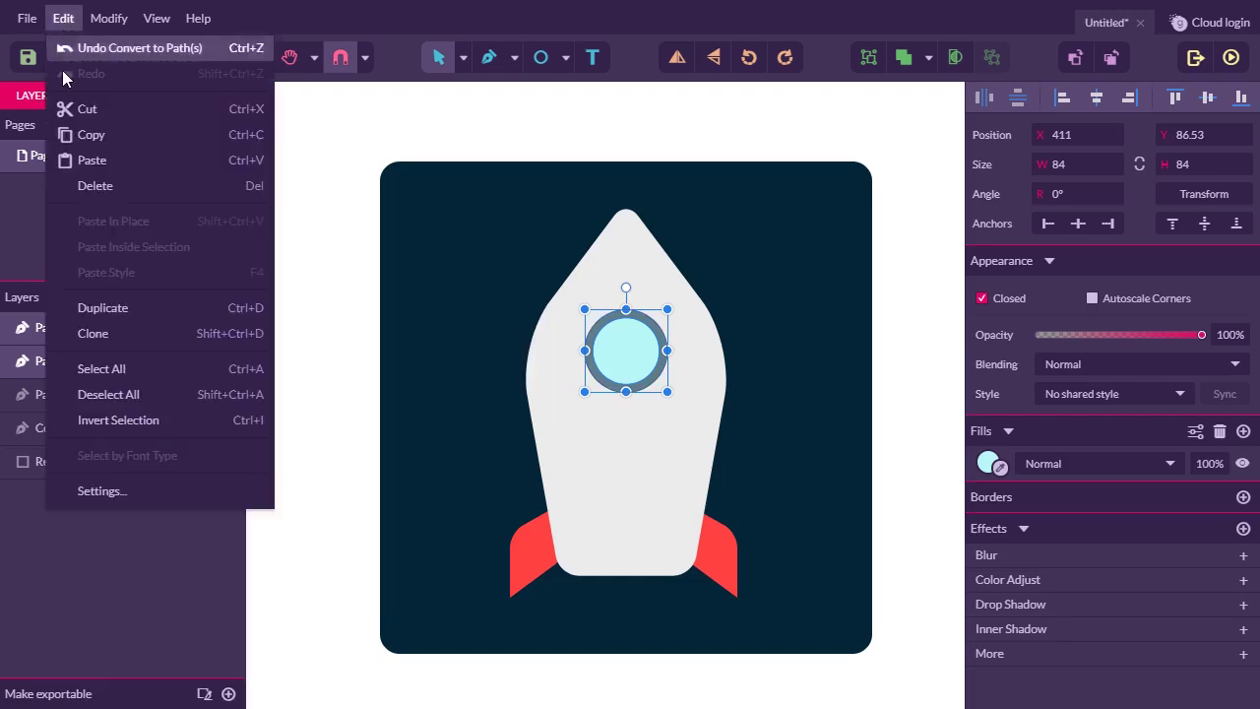
pyautogui.click(133, 305)
pyautogui.moveTo(639, 364); pyautogui.dragTo(622, 469)
pyautogui.click(894, 428)
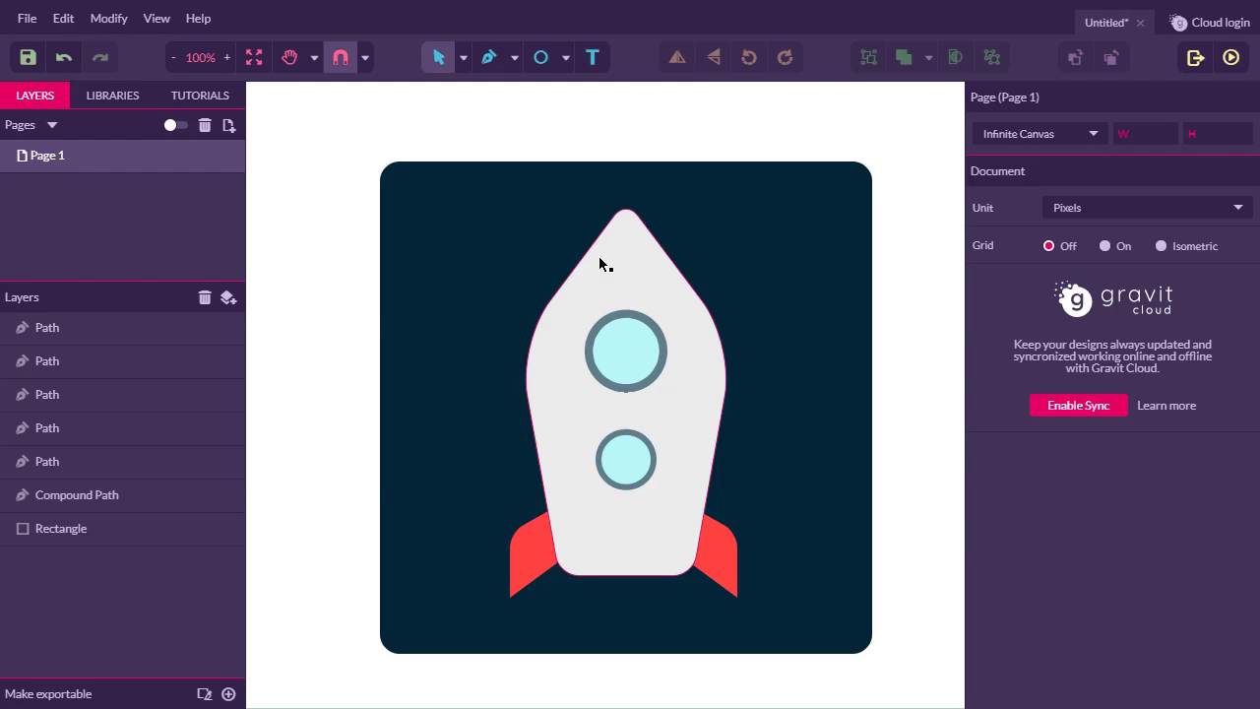
# Draw a rectangle about 76 by 22 px directly beneath the rocket body's bottom edge.
pyautogui.click(565, 57)
pyautogui.click(611, 116)
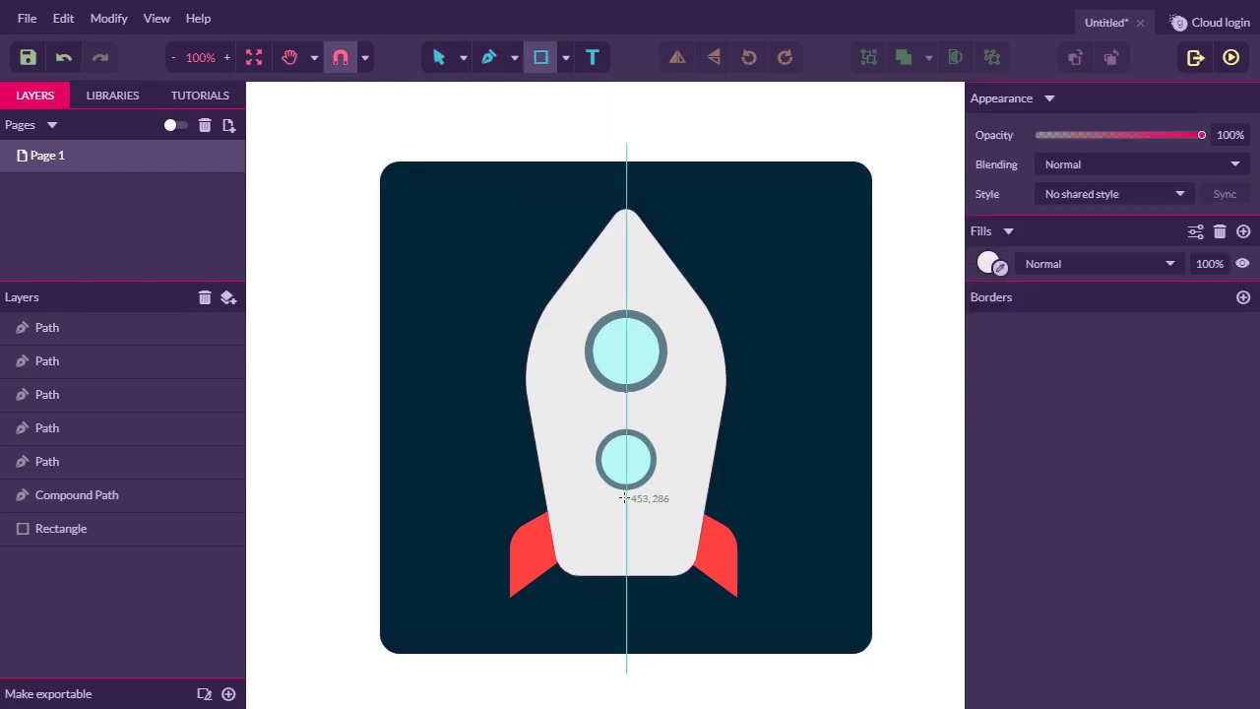
pyautogui.moveTo(593, 576); pyautogui.dragTo(666, 594)
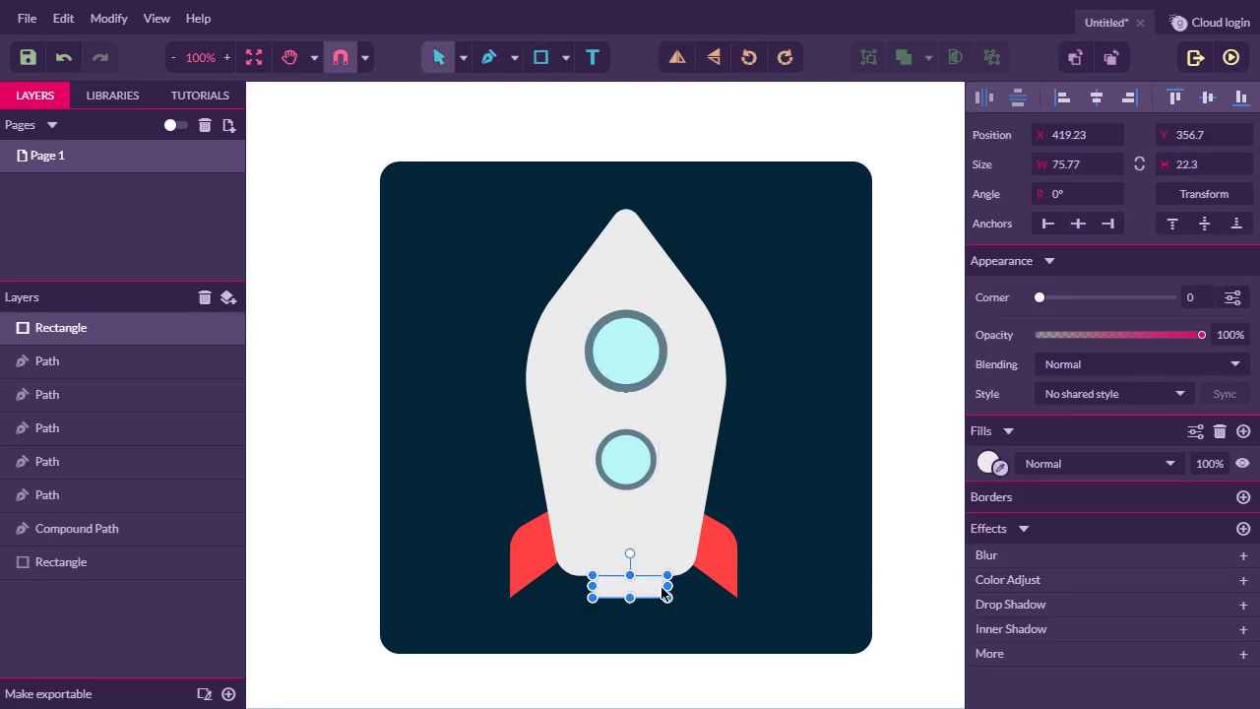
# Fill the rectangle beneath the body with blue-grey #607D8B and set its corner radius to 11.
pyautogui.click(987, 464)
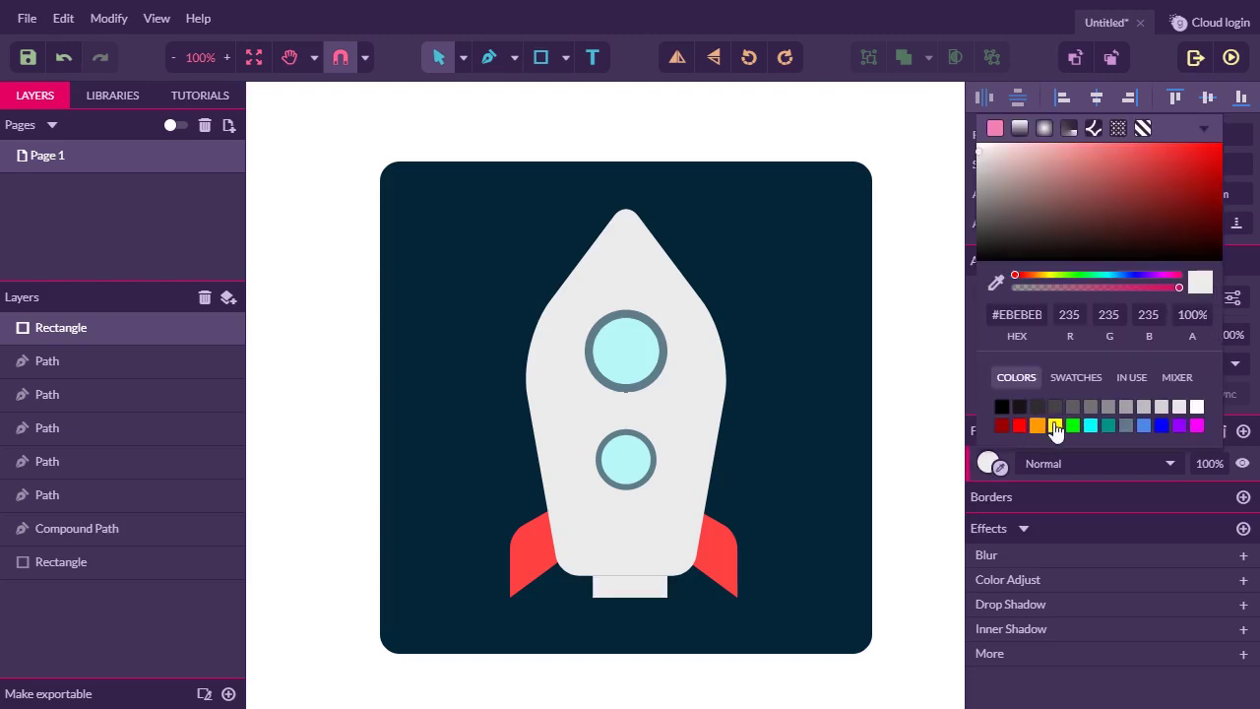
pyautogui.click(1109, 427)
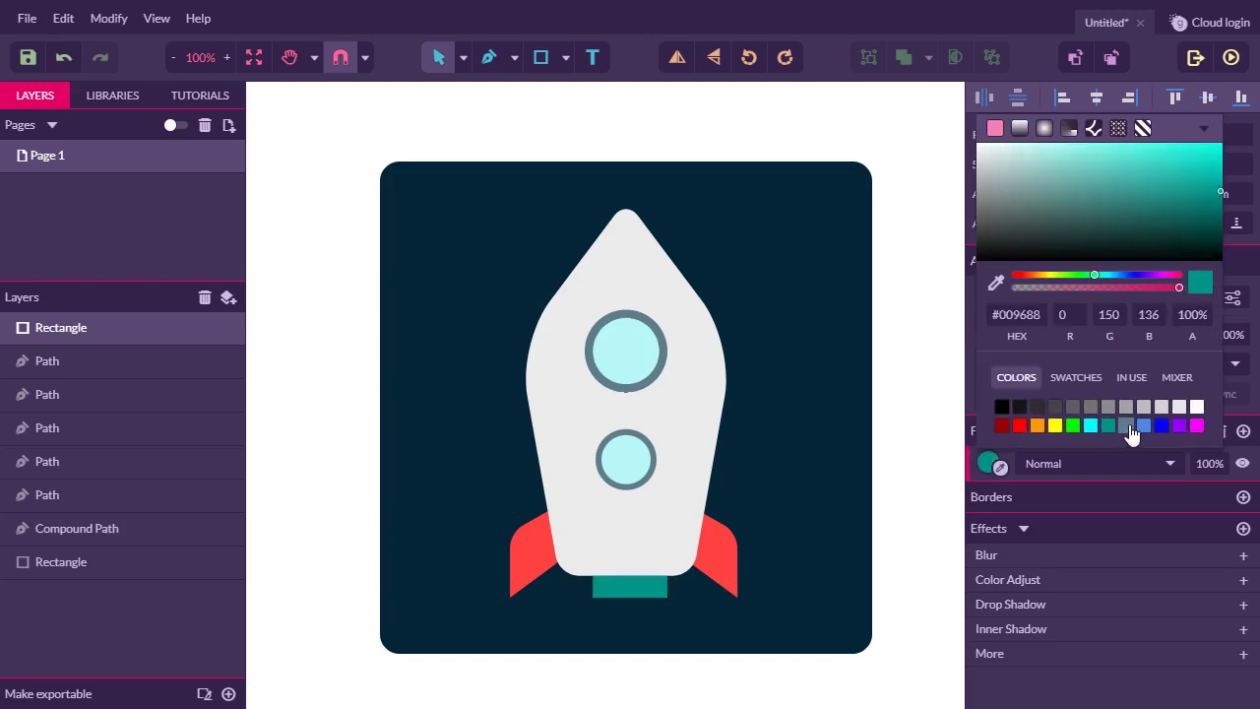
pyautogui.click(1126, 427)
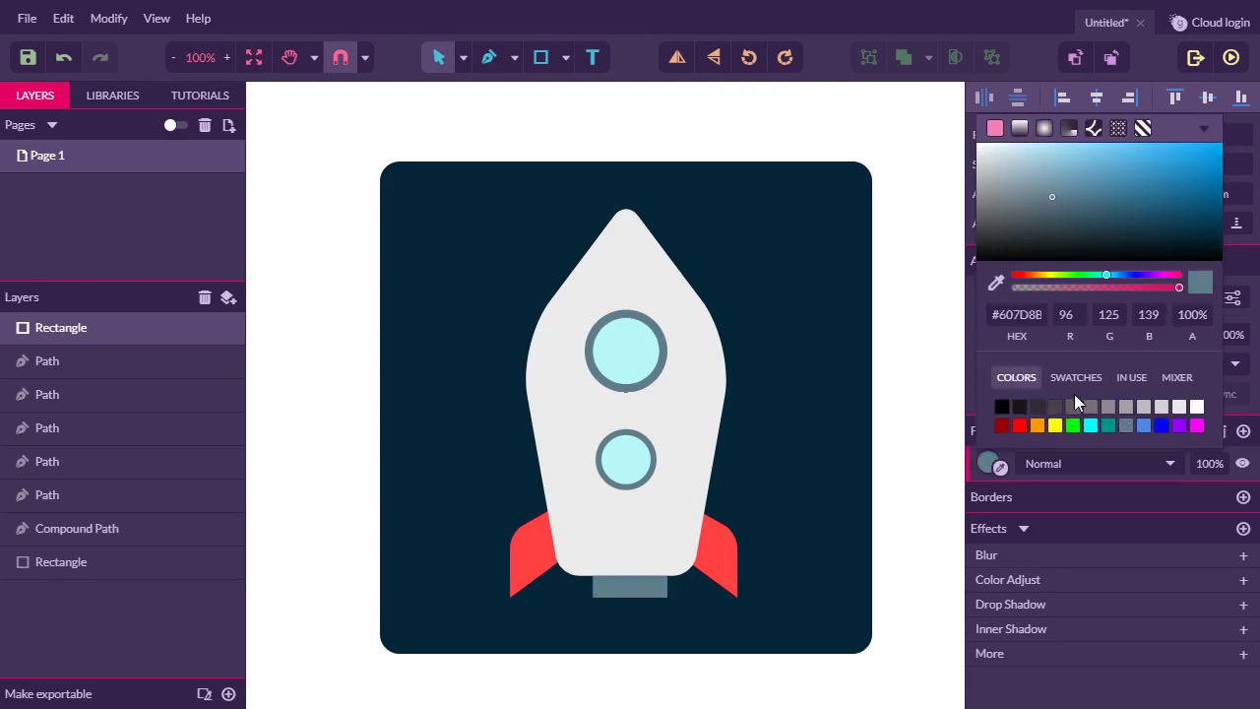
pyautogui.click(660, 588)
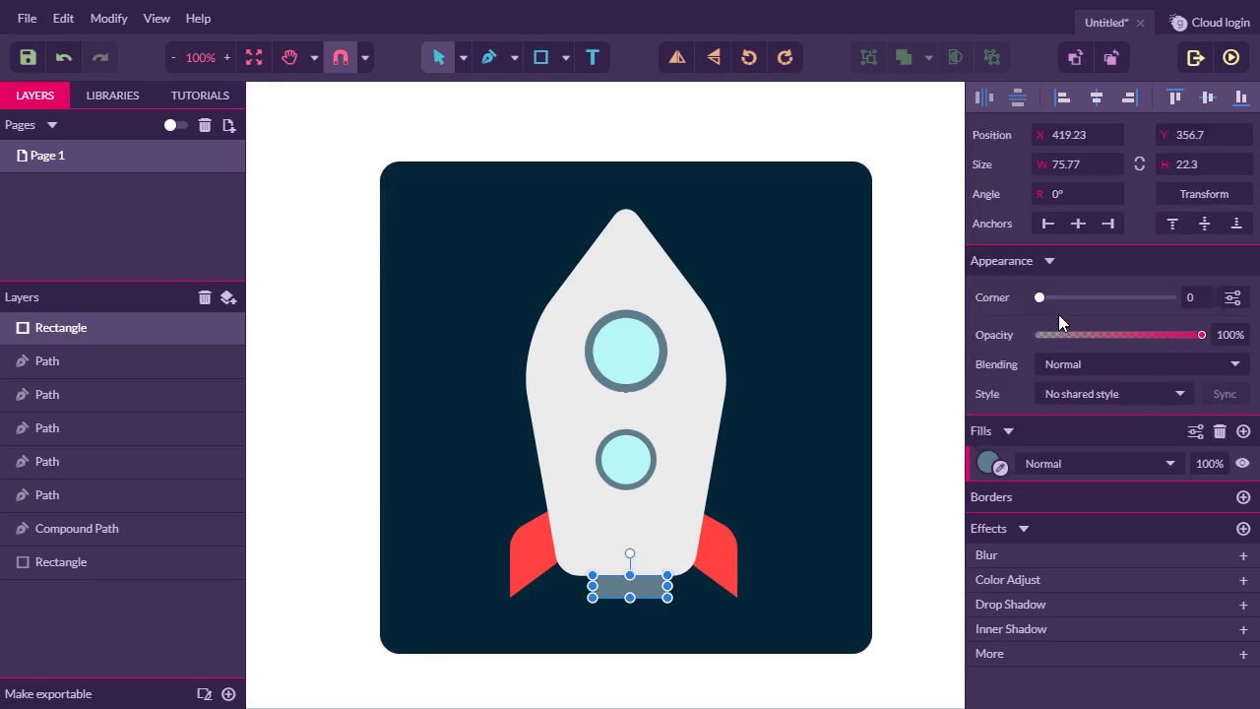
pyautogui.moveTo(1041, 302); pyautogui.dragTo(1095, 308)
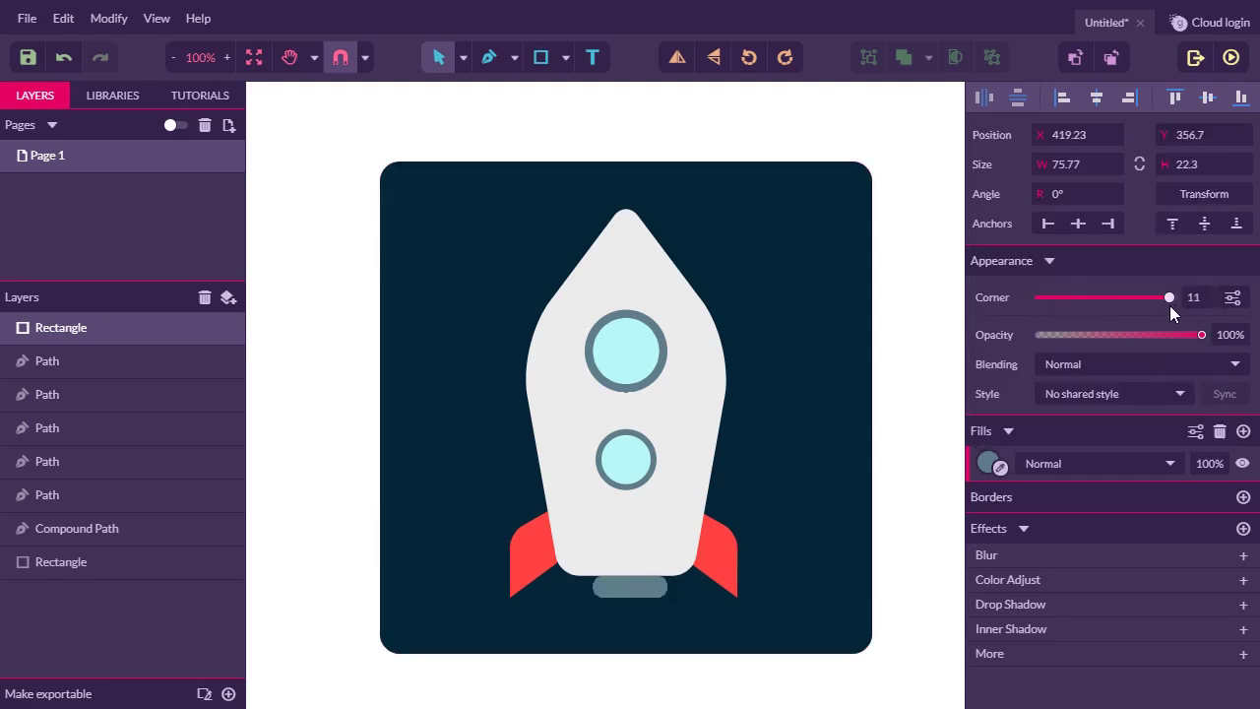
# Move the blue-grey nozzle rectangle up so it overlaps the rocket body's bottom edge, and convert it to a path.
pyautogui.moveTo(642, 593); pyautogui.dragTo(642, 585)
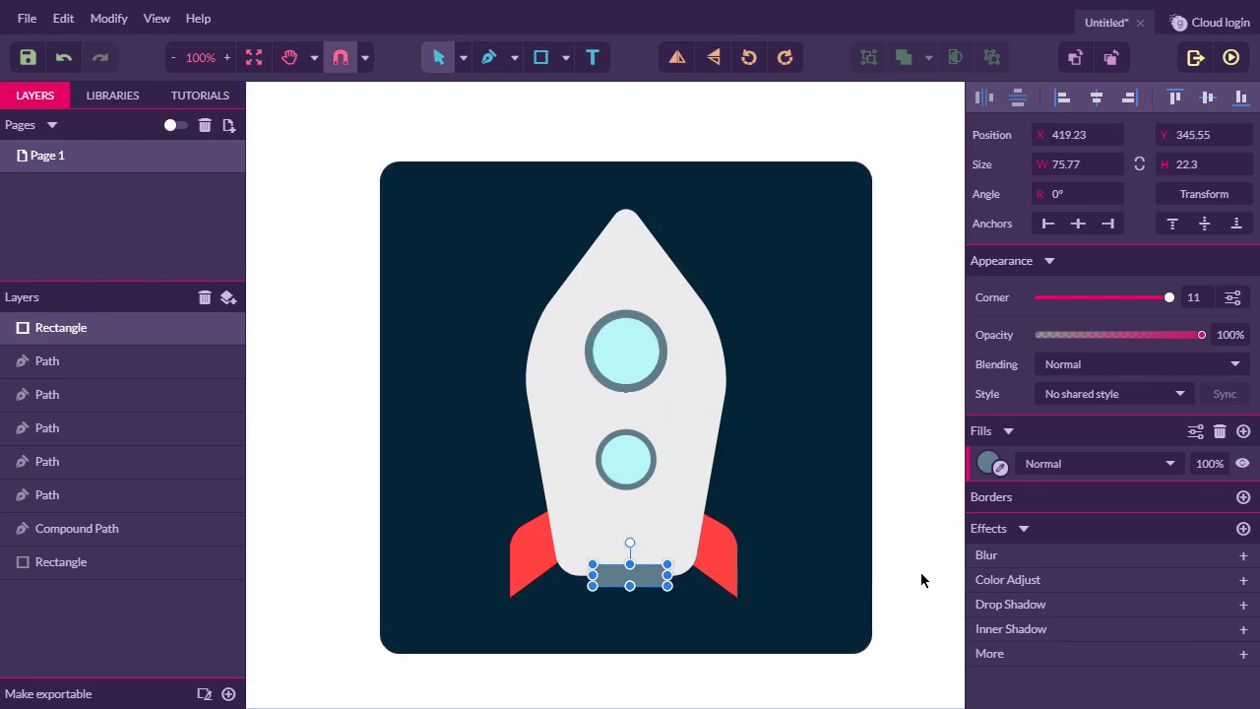
pyautogui.rightClick(646, 585)
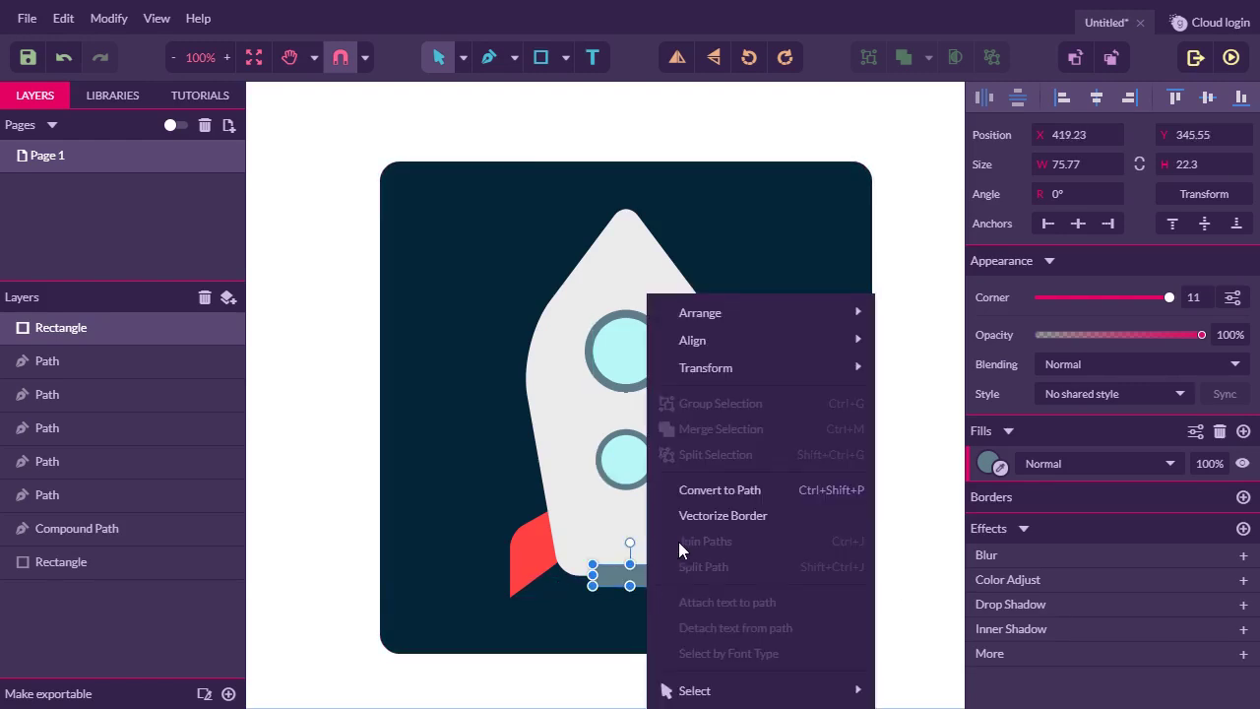
pyautogui.click(756, 490)
# Reorder the nozzle path down the layer stack so it sits behind the rocket body, then deselect it.
pyautogui.rightClick(641, 586)
pyautogui.moveTo(795, 312)
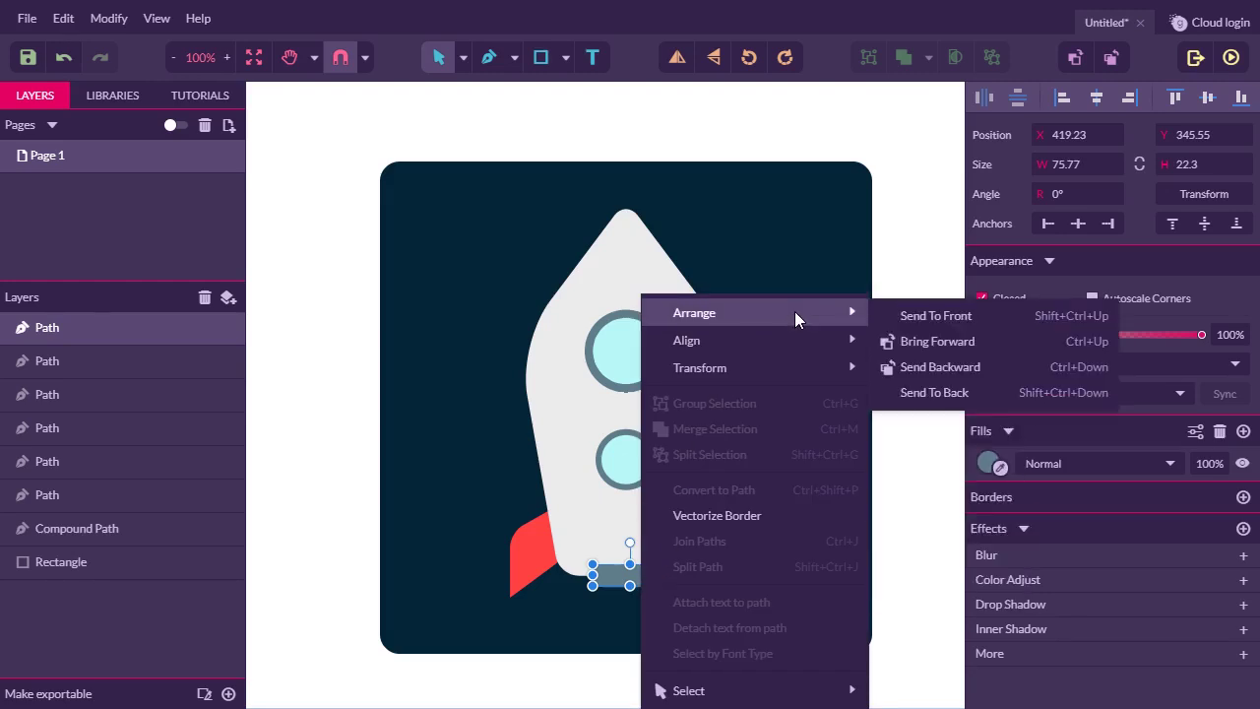
pyautogui.click(940, 368)
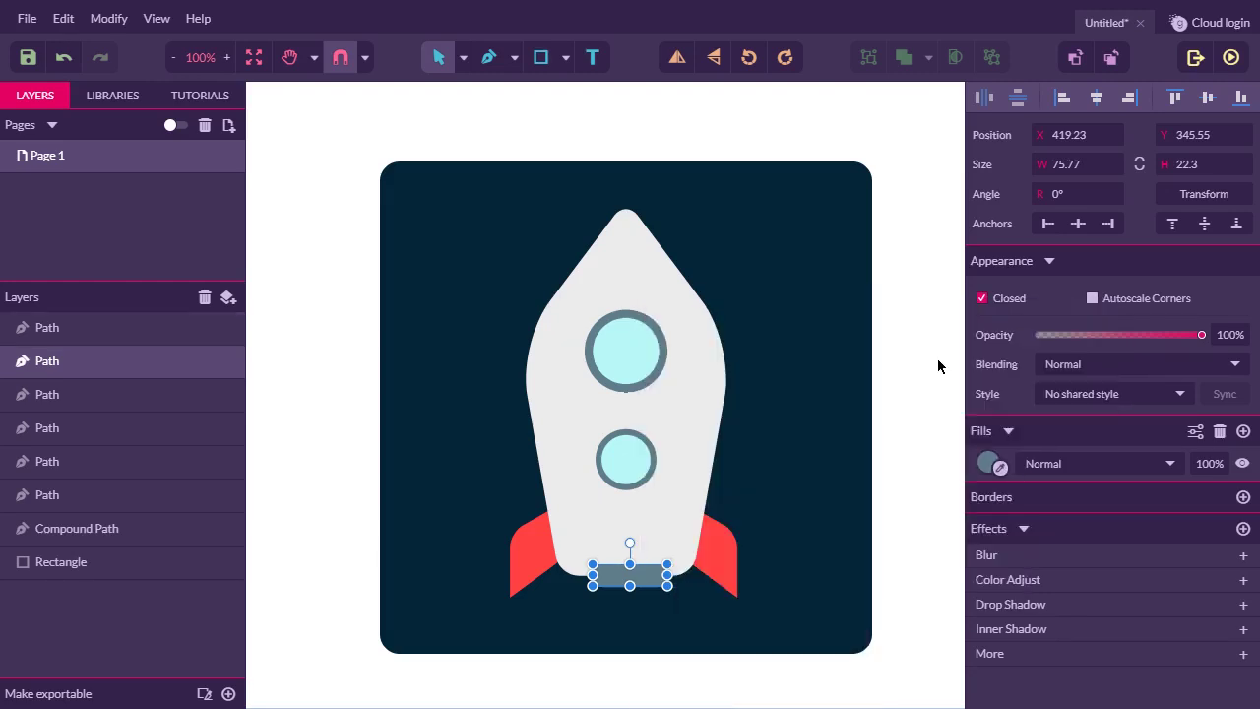
pyautogui.moveTo(113, 384); pyautogui.dragTo(86, 510)
pyautogui.click(911, 511)
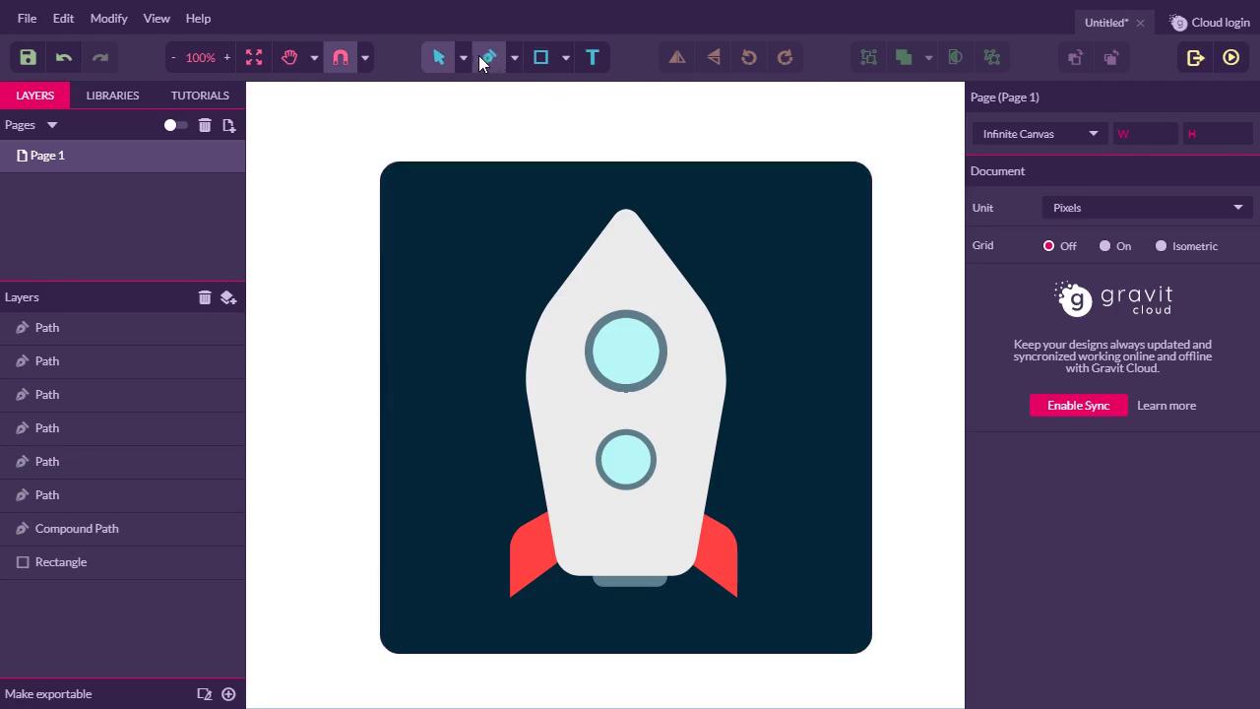
# Draw a narrow vertical ellipse about 21 by 108 px over the lower end of the rocket body.
pyautogui.click(565, 58)
pyautogui.click(593, 138)
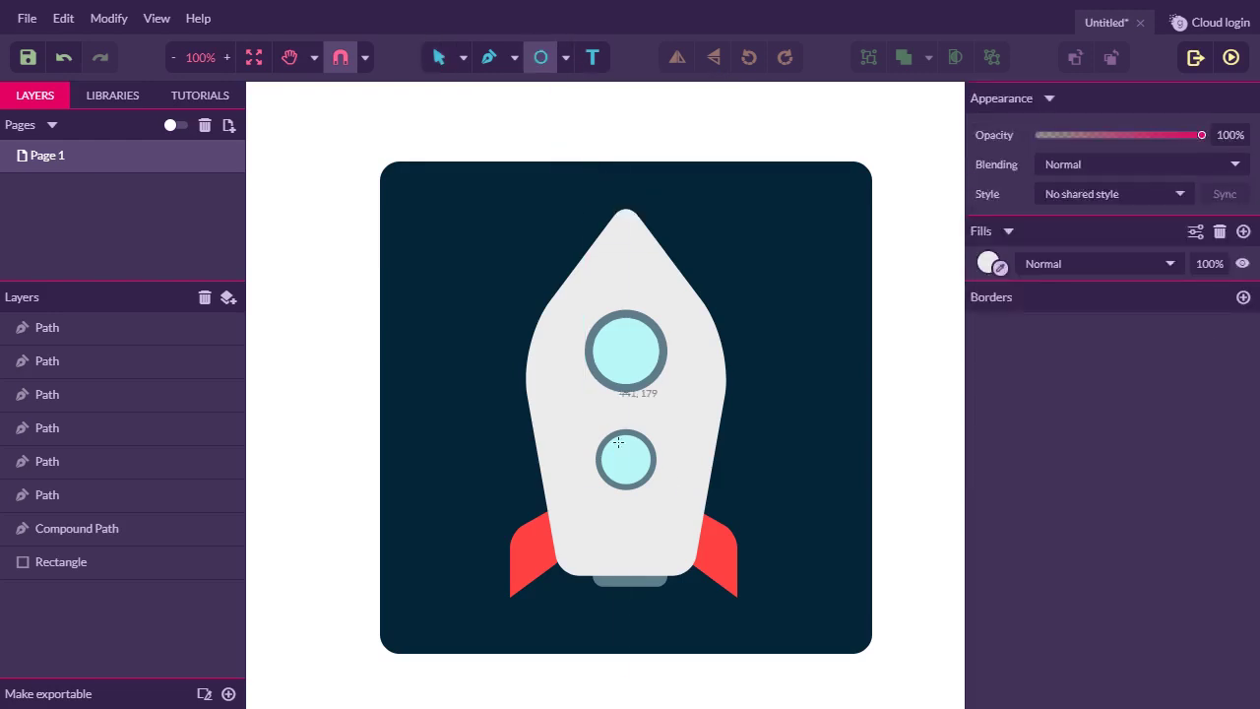
pyautogui.moveTo(623, 532); pyautogui.dragTo(644, 637)
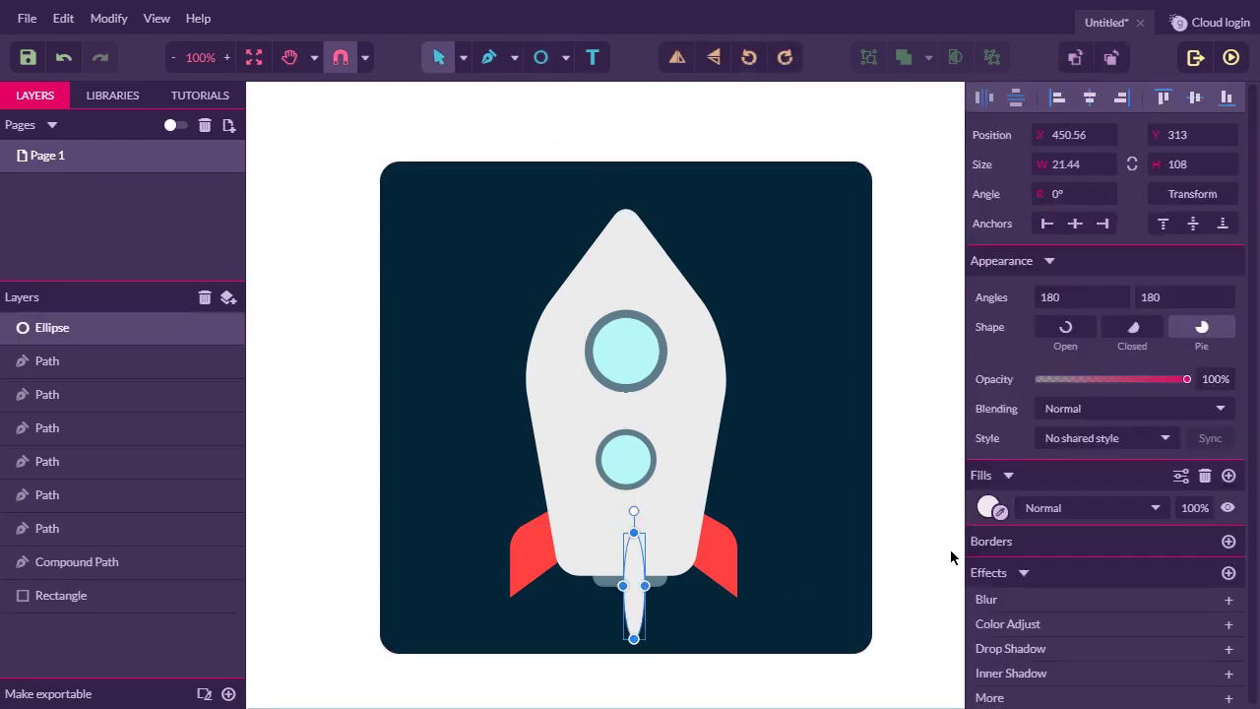
# Fill the narrow ellipse with the wings' red and move it up, centred on the body below the small window.
pyautogui.click(1000, 511)
pyautogui.click(718, 561)
pyautogui.moveTo(636, 571); pyautogui.dragTo(631, 548)
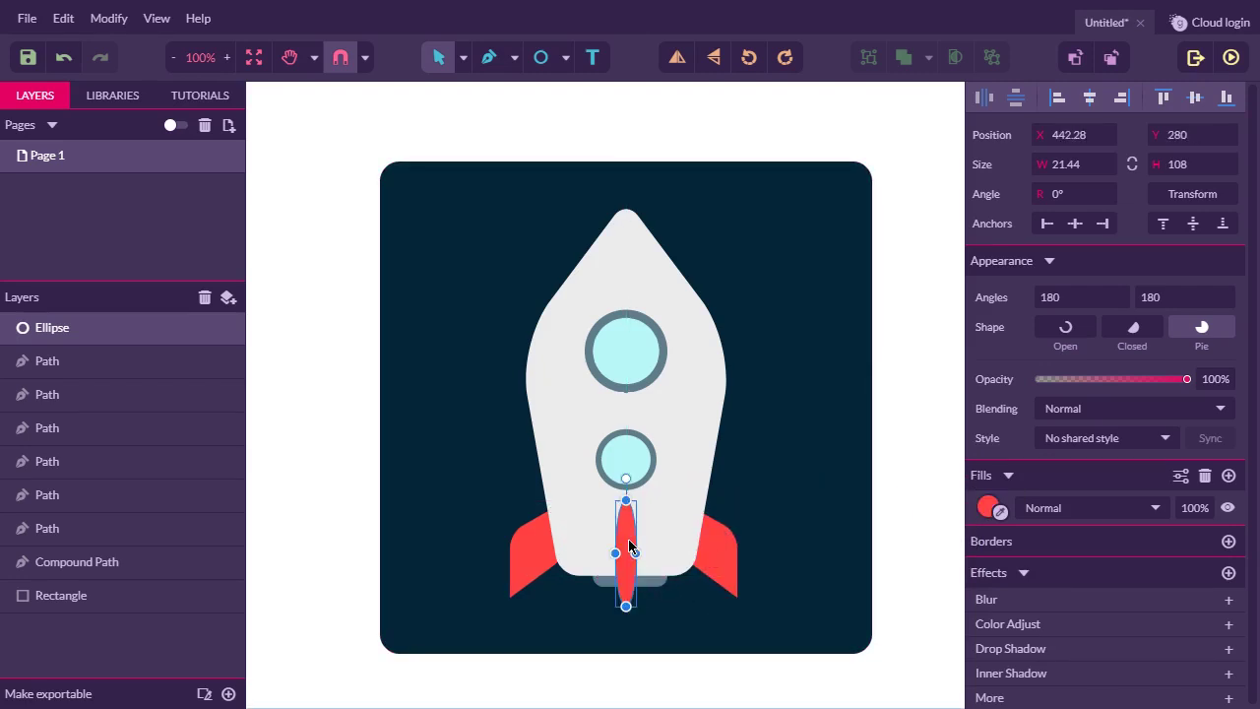
pyautogui.click(904, 548)
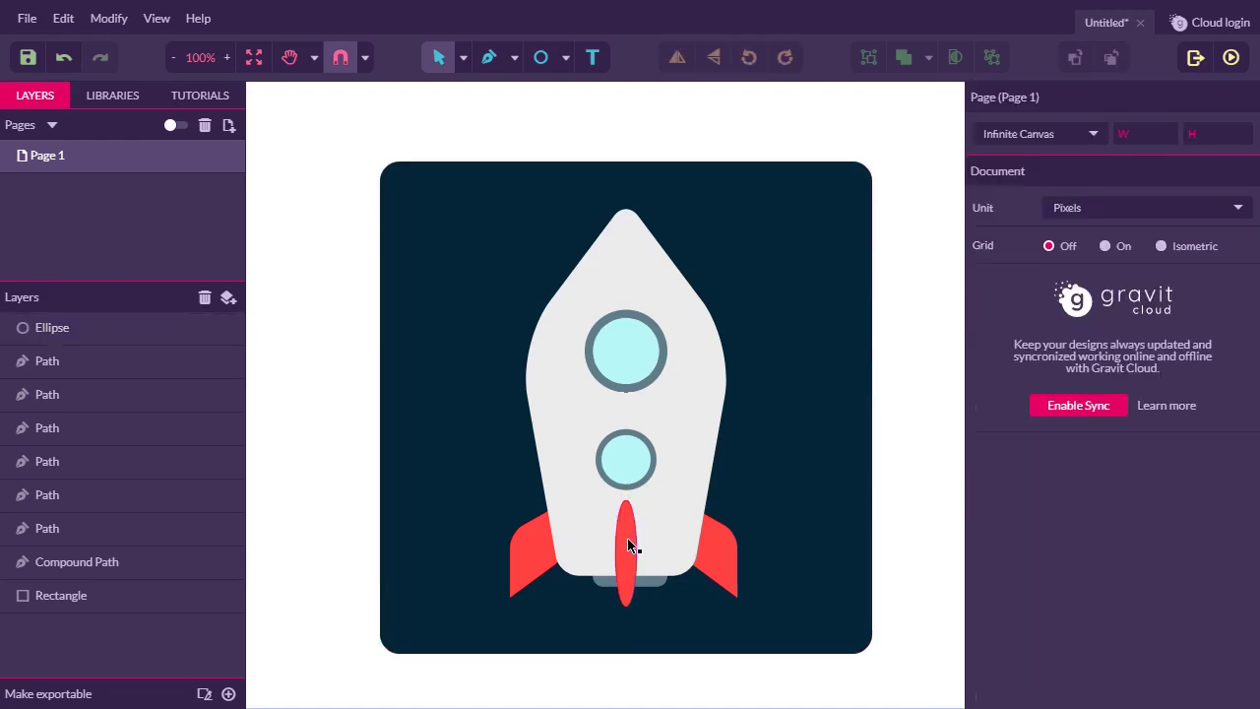
# Shift the nozzle slightly sideways so it is centred behind the red central fin.
pyautogui.moveTo(627, 538); pyautogui.dragTo(624, 538)
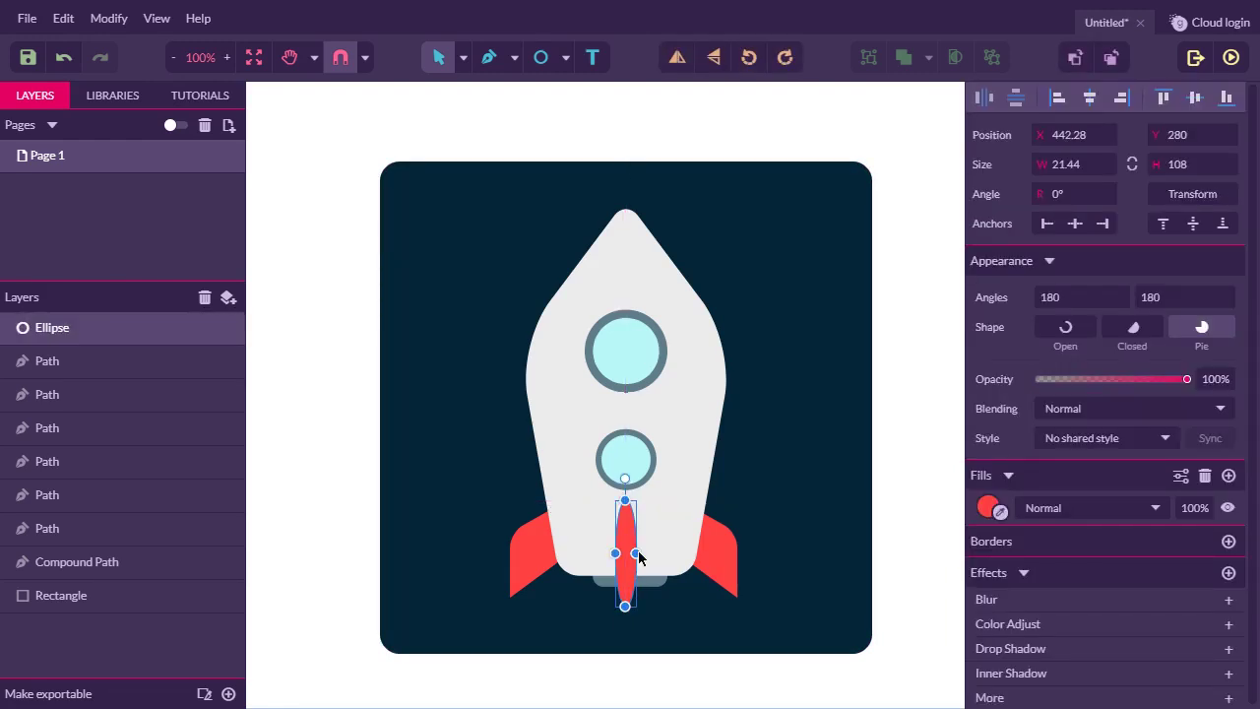
pyautogui.click(650, 583)
pyautogui.moveTo(649, 589); pyautogui.dragTo(646, 584)
pyautogui.click(902, 574)
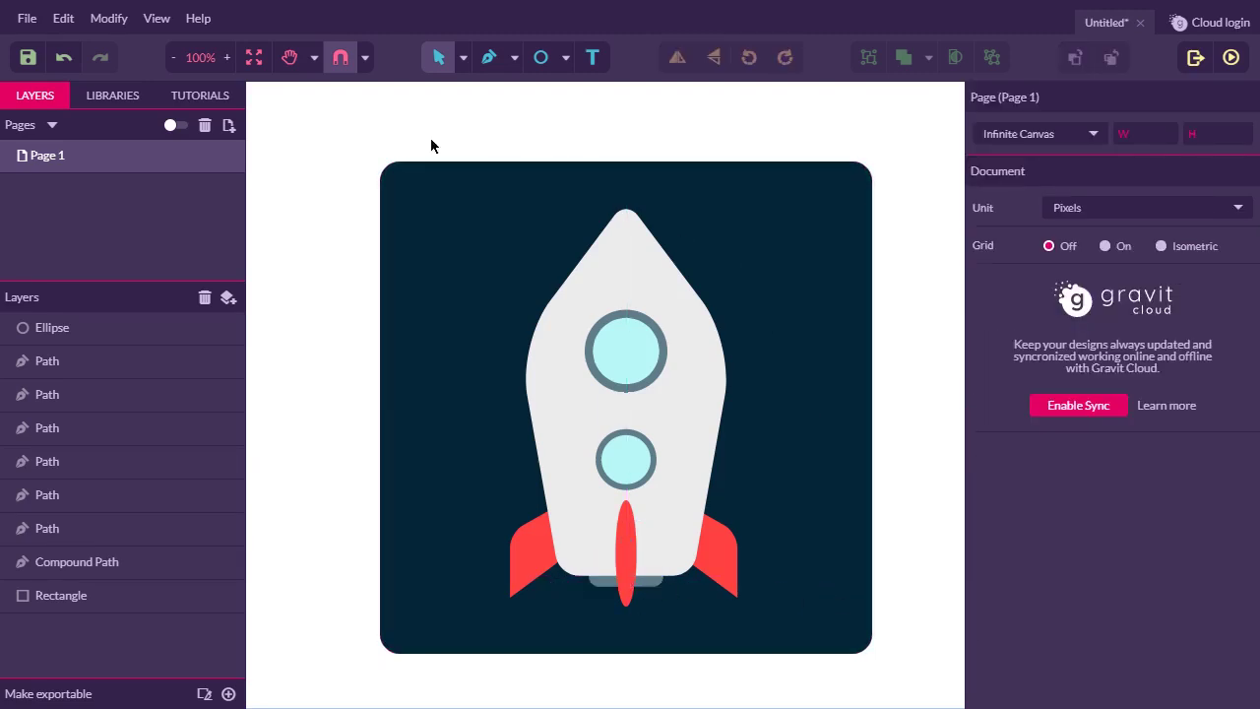
# Draw a wide ellipse about 276 by 113 px over the rocket's nose.
pyautogui.click(540, 57)
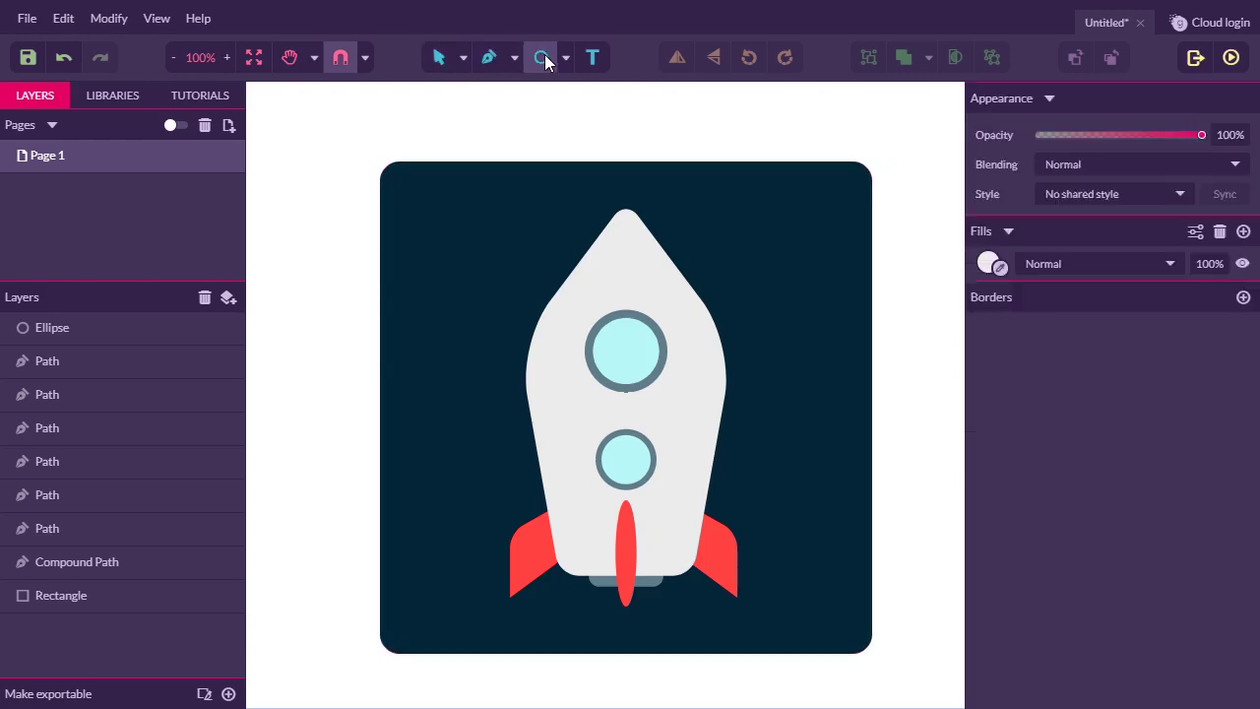
pyautogui.moveTo(510, 176)
pyautogui.mouseDown()
pyautogui.moveTo(601, 237)
pyautogui.moveTo(774, 285)
pyautogui.moveTo(785, 272)
pyautogui.moveTo(780, 287)
pyautogui.mouseUp()
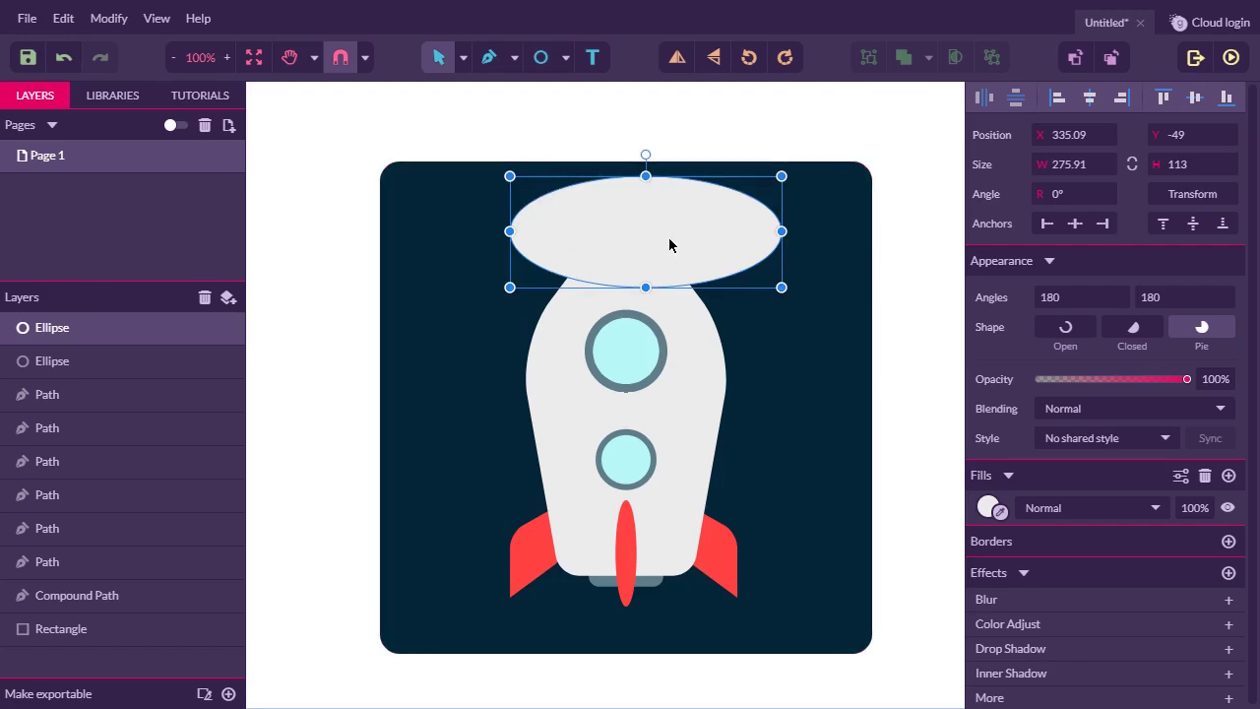
pyautogui.moveTo(669, 245); pyautogui.dragTo(663, 250)
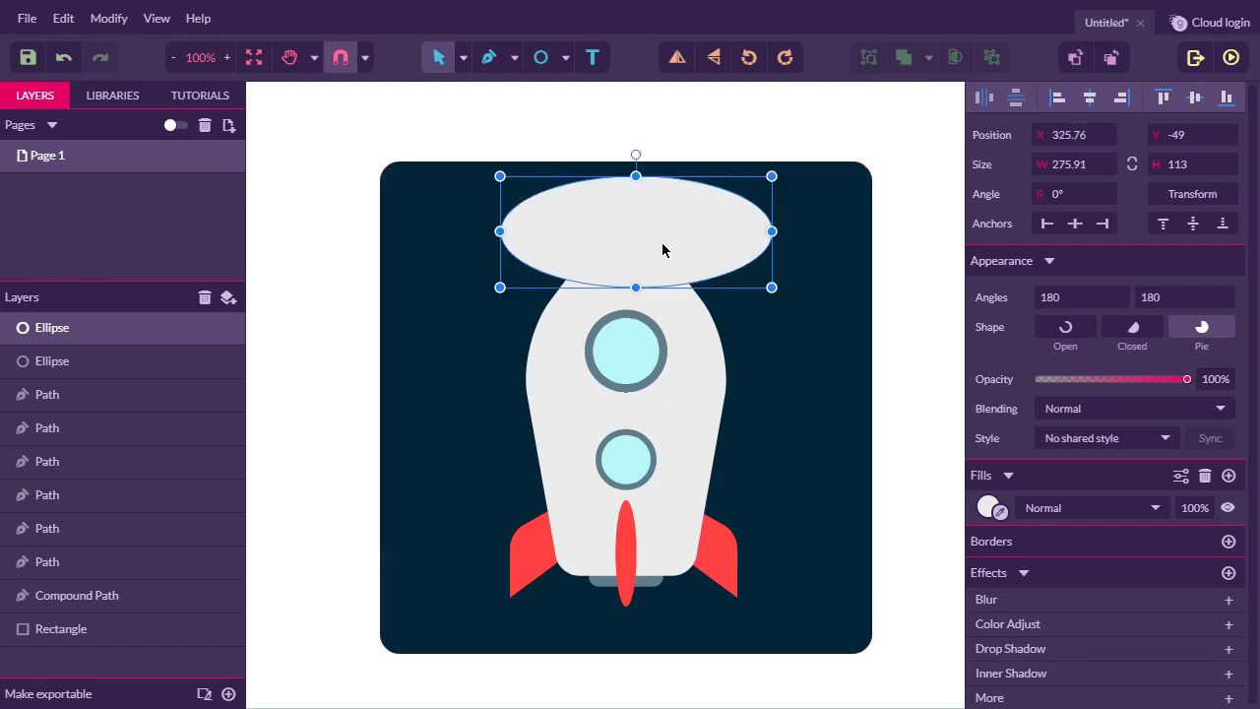
# Fill the wide ellipse with yellow #FFFF00 and centre it horizontally on the rocket.
pyautogui.click(987, 506)
pyautogui.click(1054, 469)
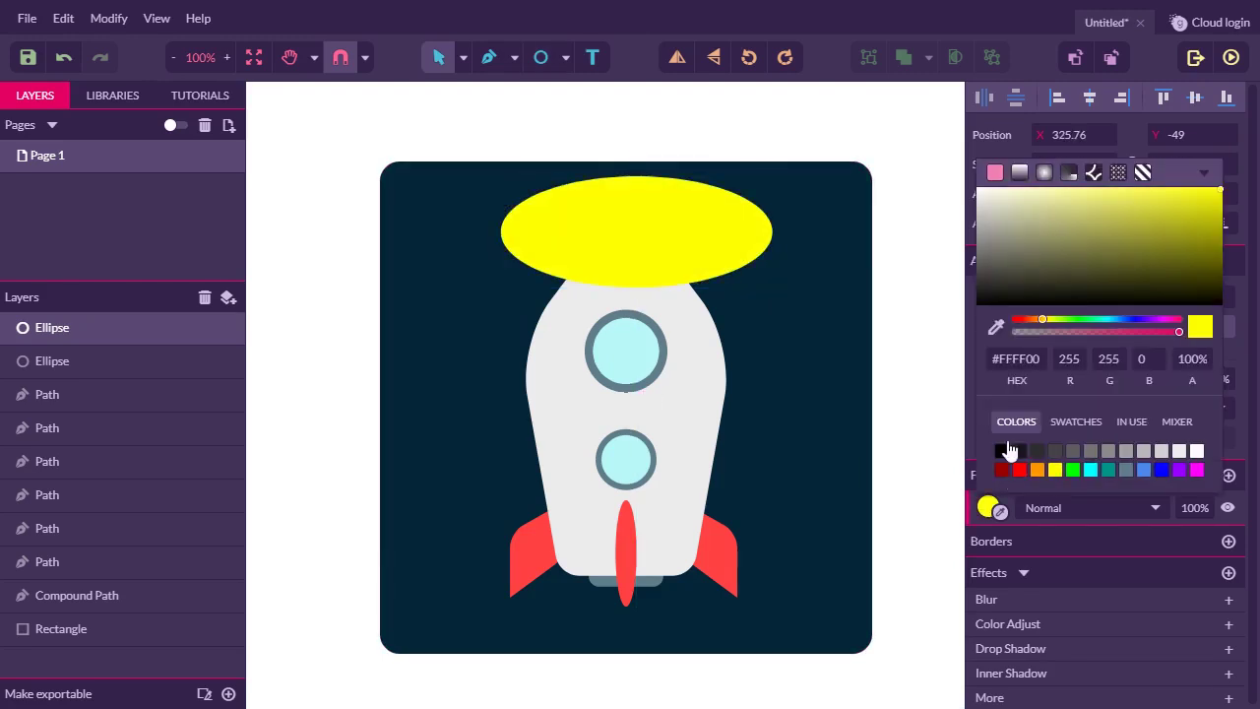
pyautogui.moveTo(642, 237); pyautogui.dragTo(623, 242)
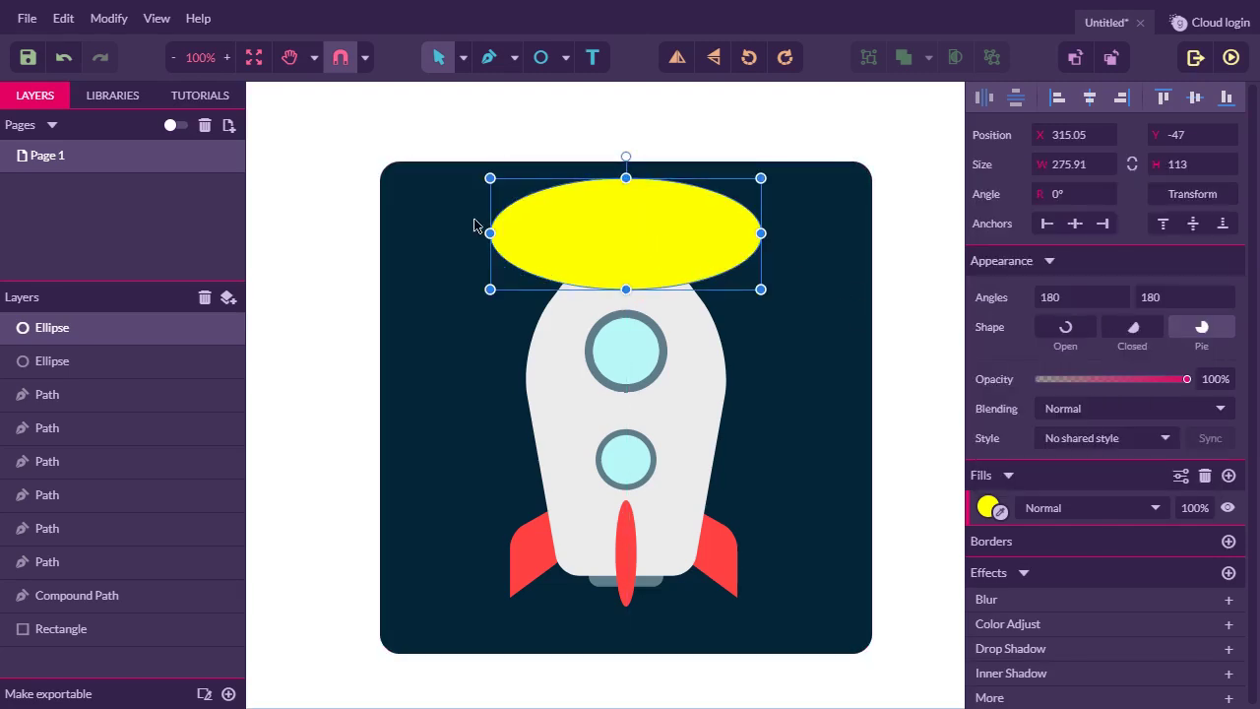
# Duplicate the yellow ellipse and arrange the two, one over the nose and one over the large window.
pyautogui.click(63, 18)
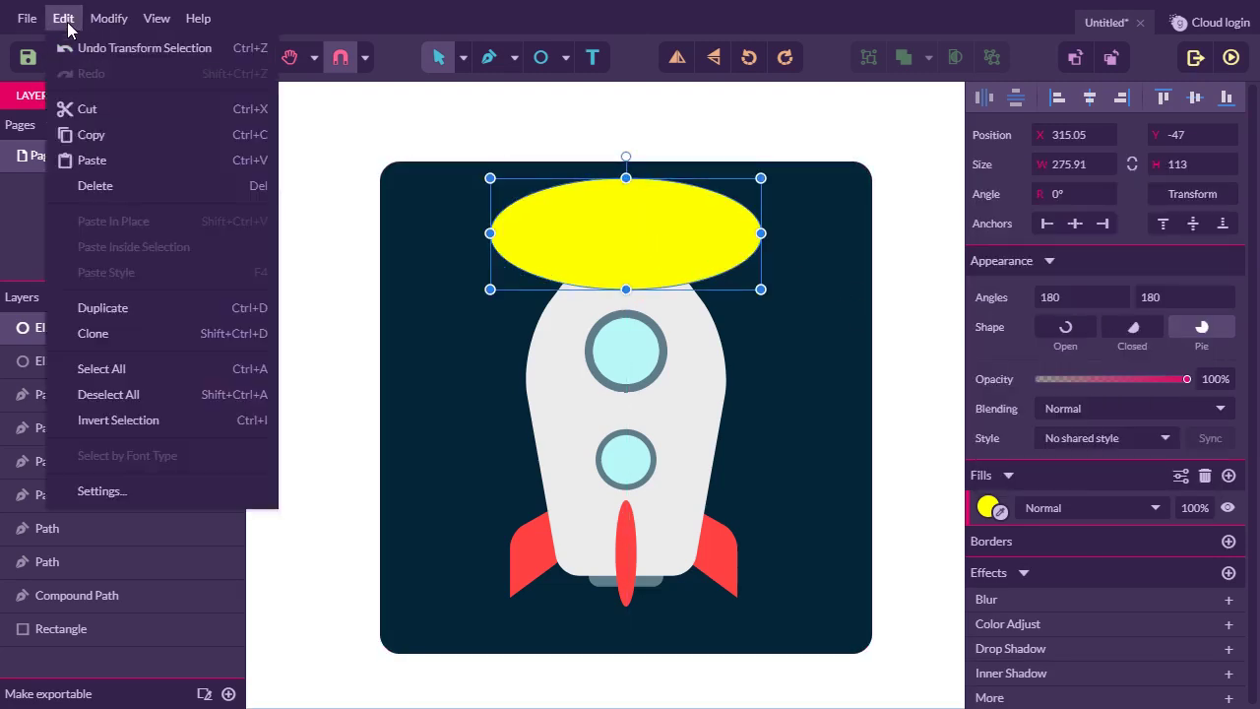
pyautogui.click(126, 310)
pyautogui.moveTo(617, 251)
pyautogui.mouseDown()
pyautogui.moveTo(618, 372)
pyautogui.moveTo(613, 247)
pyautogui.moveTo(618, 263)
pyautogui.mouseUp()
# Duplicate the rocket body and align the copy's left and top edges exactly with the original.
pyautogui.click(685, 491)
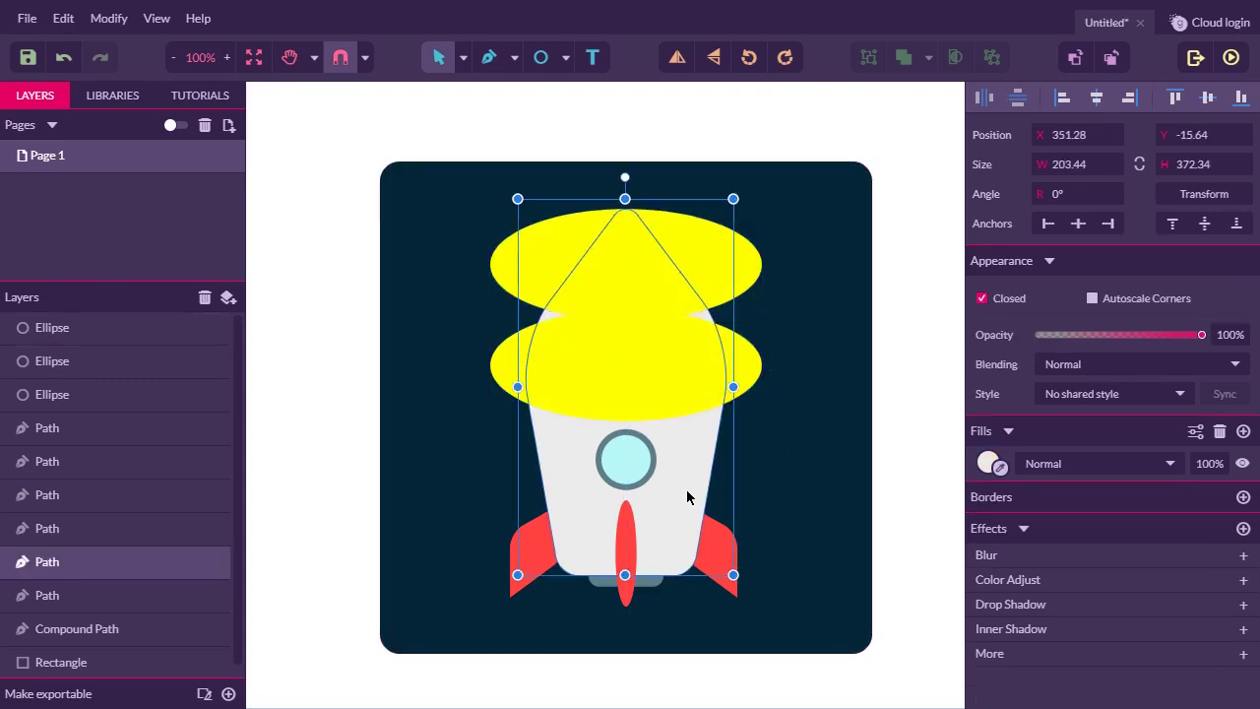
pyautogui.click(67, 19)
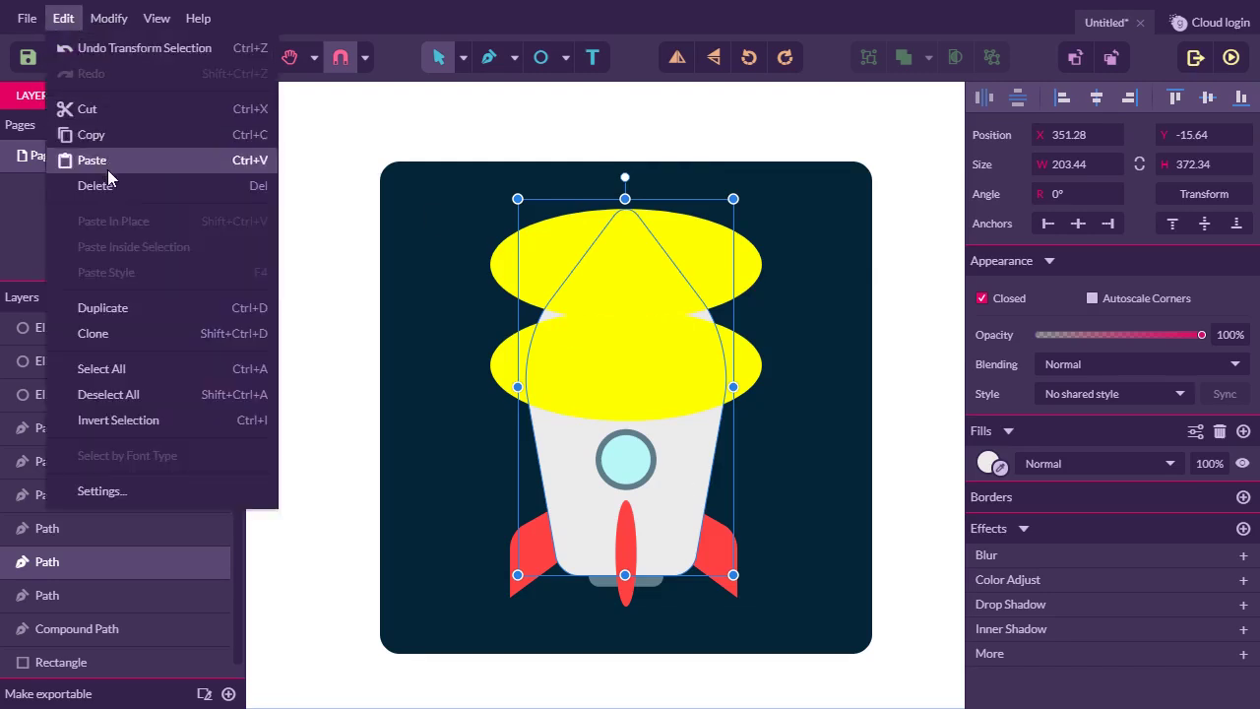
pyautogui.click(135, 309)
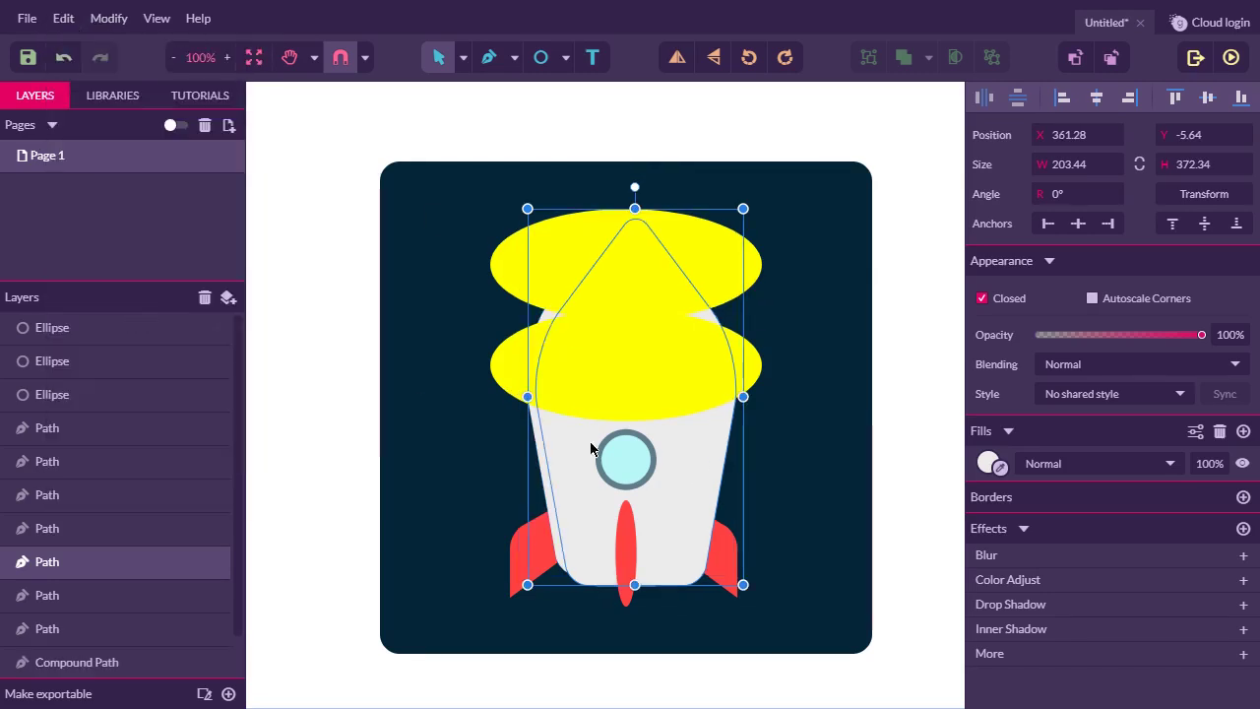
pyautogui.keyDown('shift'); pyautogui.click(537, 467); pyautogui.keyUp('shift')
pyautogui.click(1061, 100)
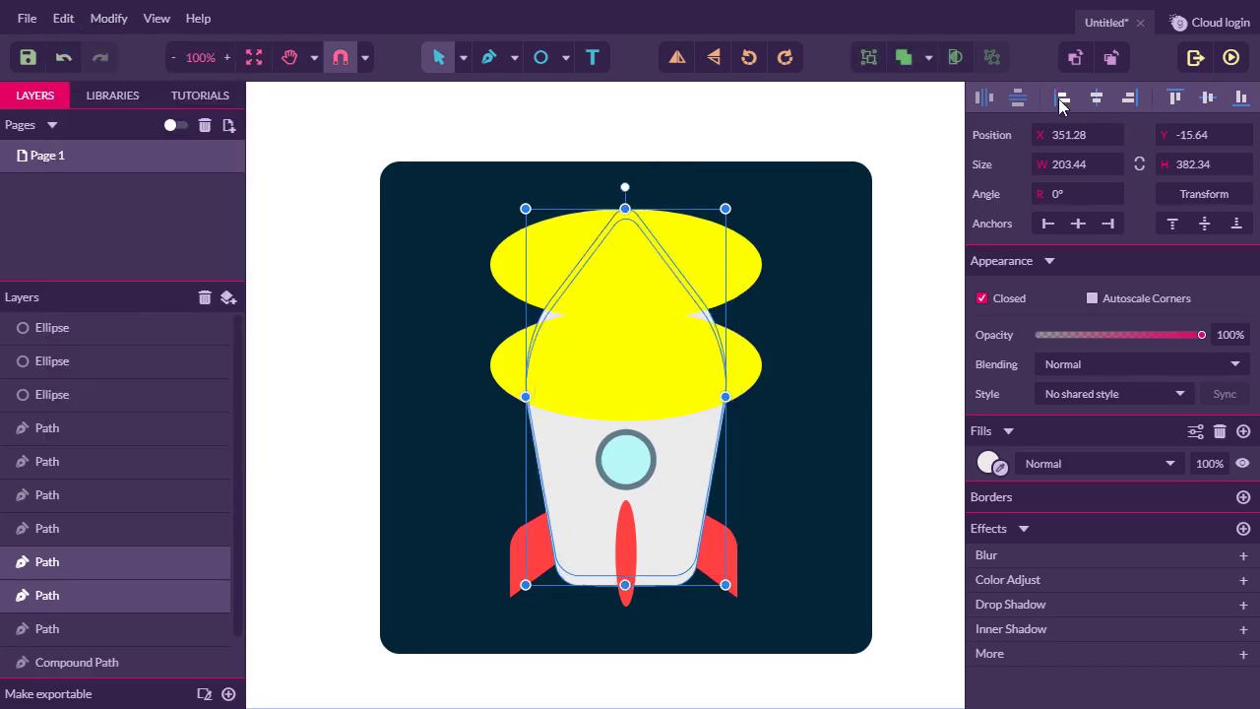
pyautogui.click(1174, 98)
pyautogui.click(920, 319)
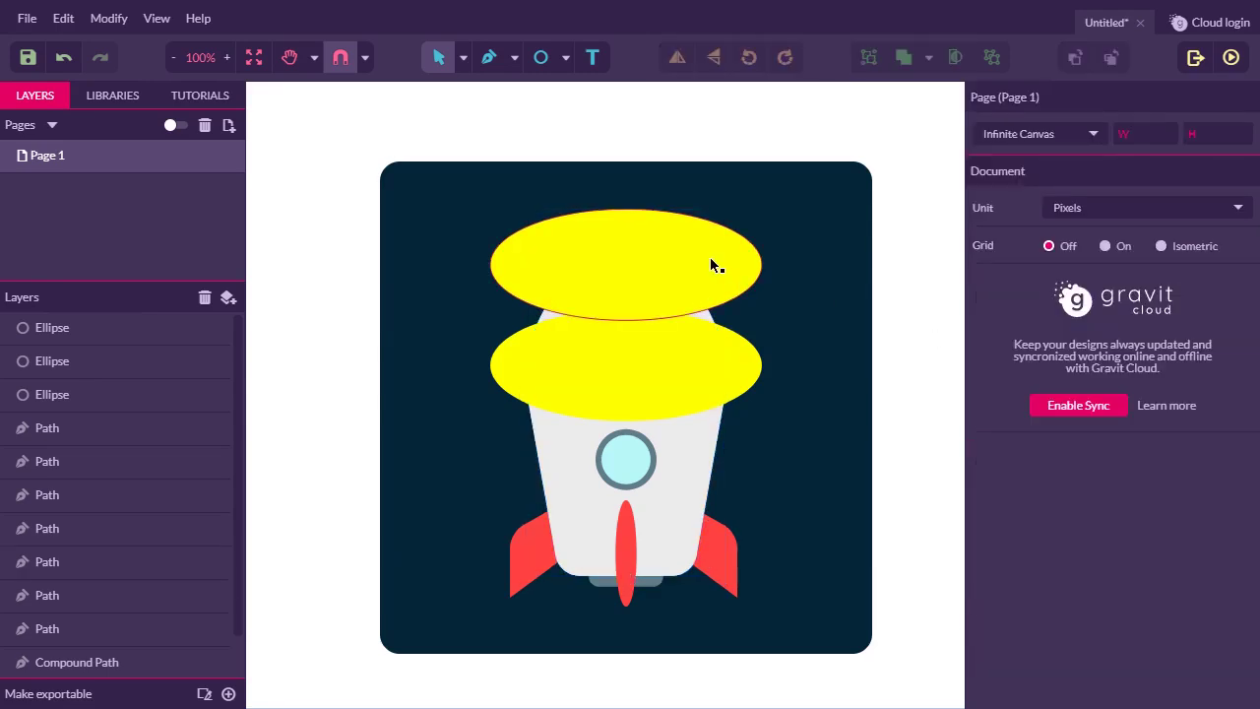
# Subtract the upper yellow ellipse from the duplicated rocket body.
pyautogui.click(709, 257)
pyautogui.keyDown('shift'); pyautogui.click(703, 421); pyautogui.keyUp('shift')
pyautogui.click(926, 59)
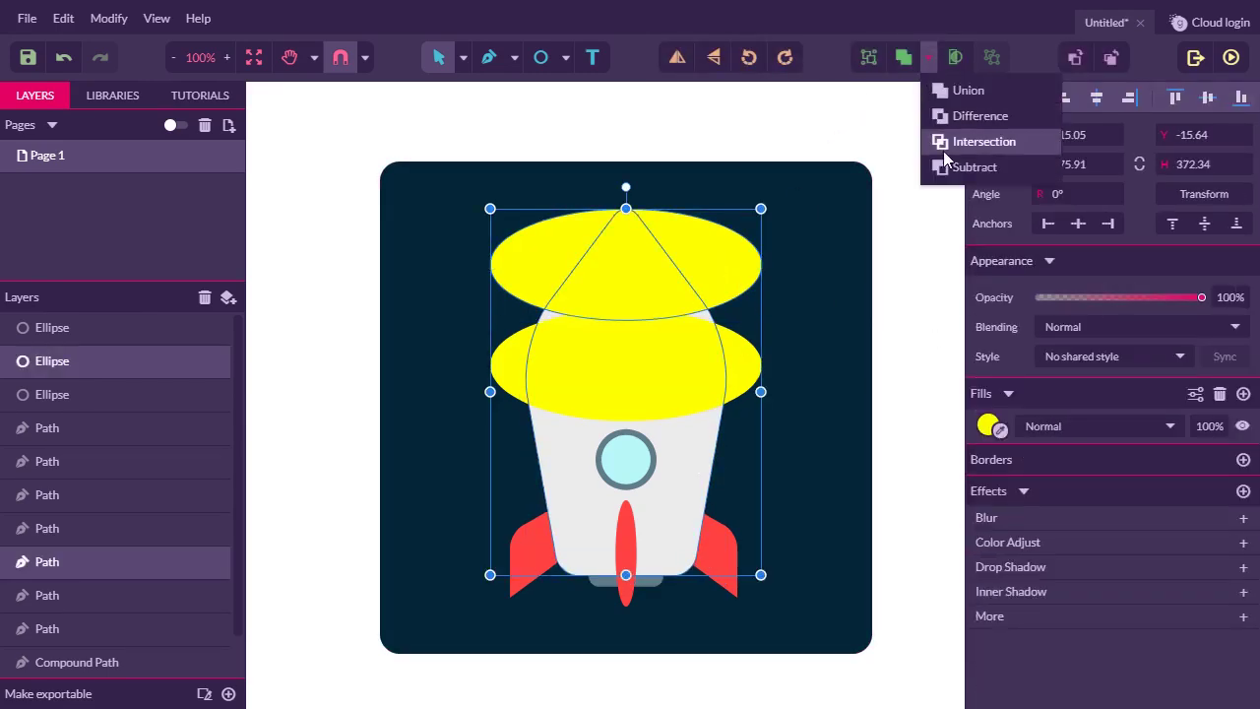
pyautogui.click(972, 167)
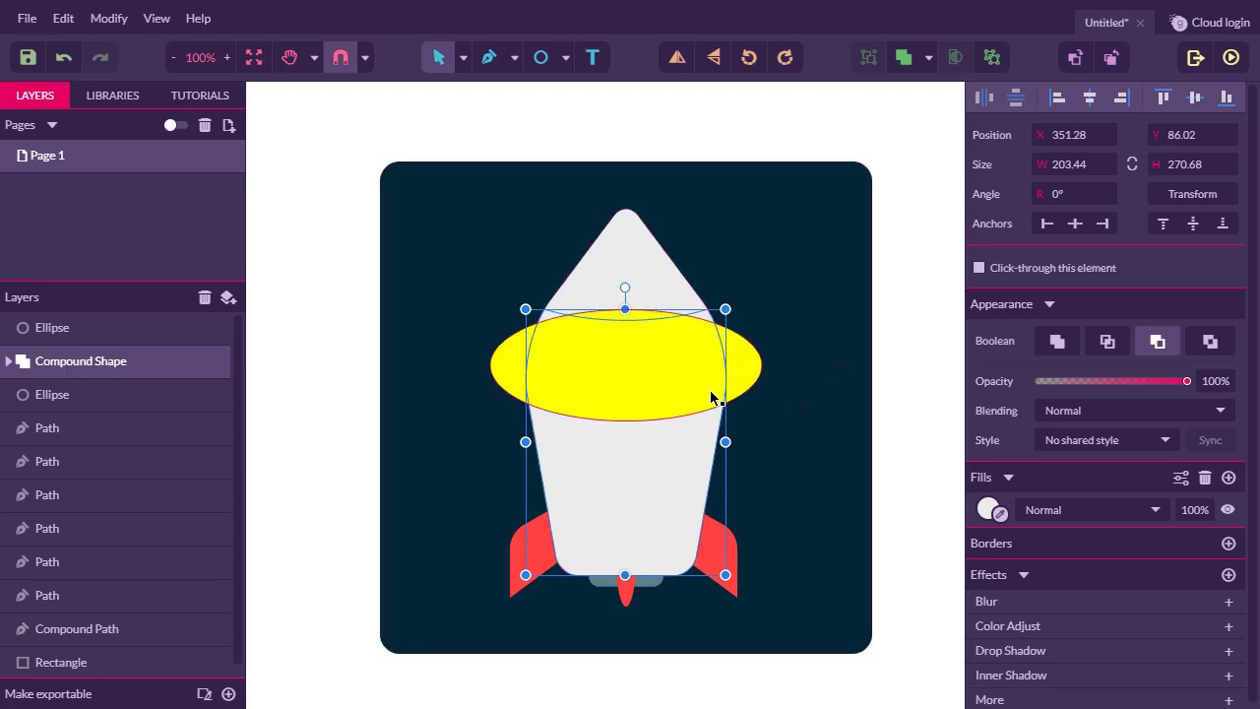
# Duplicate the remaining yellow ellipse and place the copy outside the rocket, over the background square's upper-right corner.
pyautogui.click(753, 376)
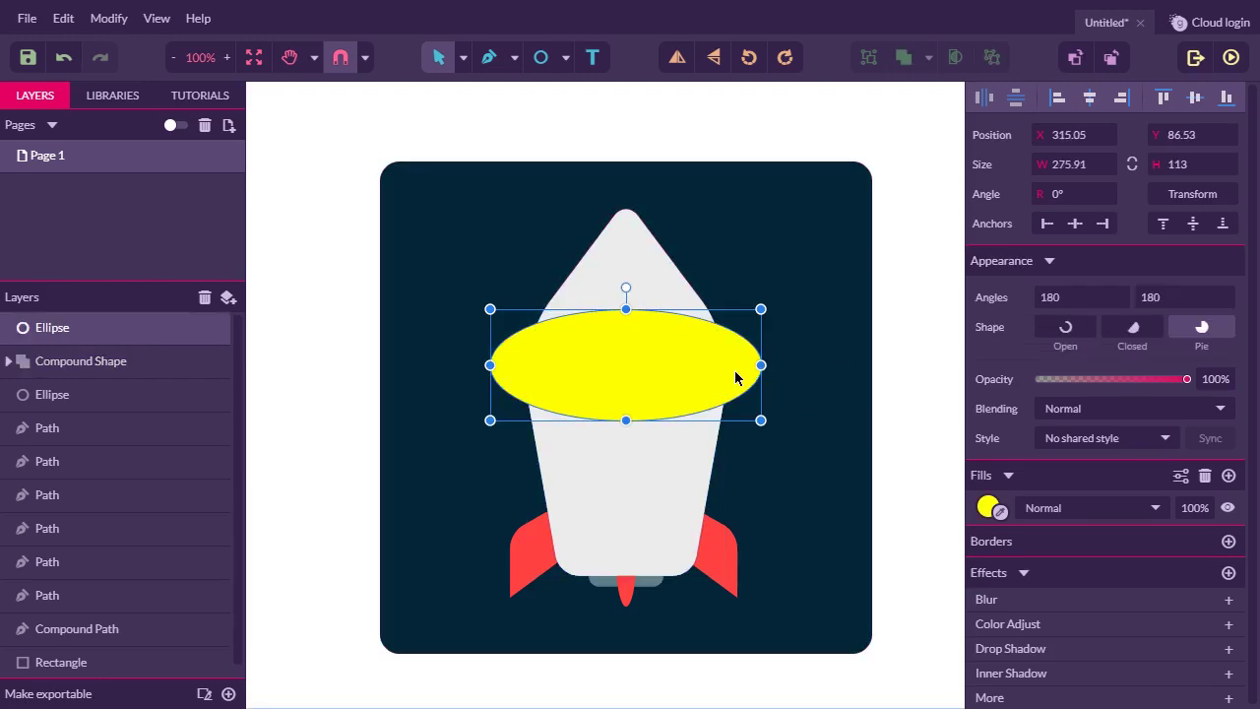
pyautogui.click(63, 18)
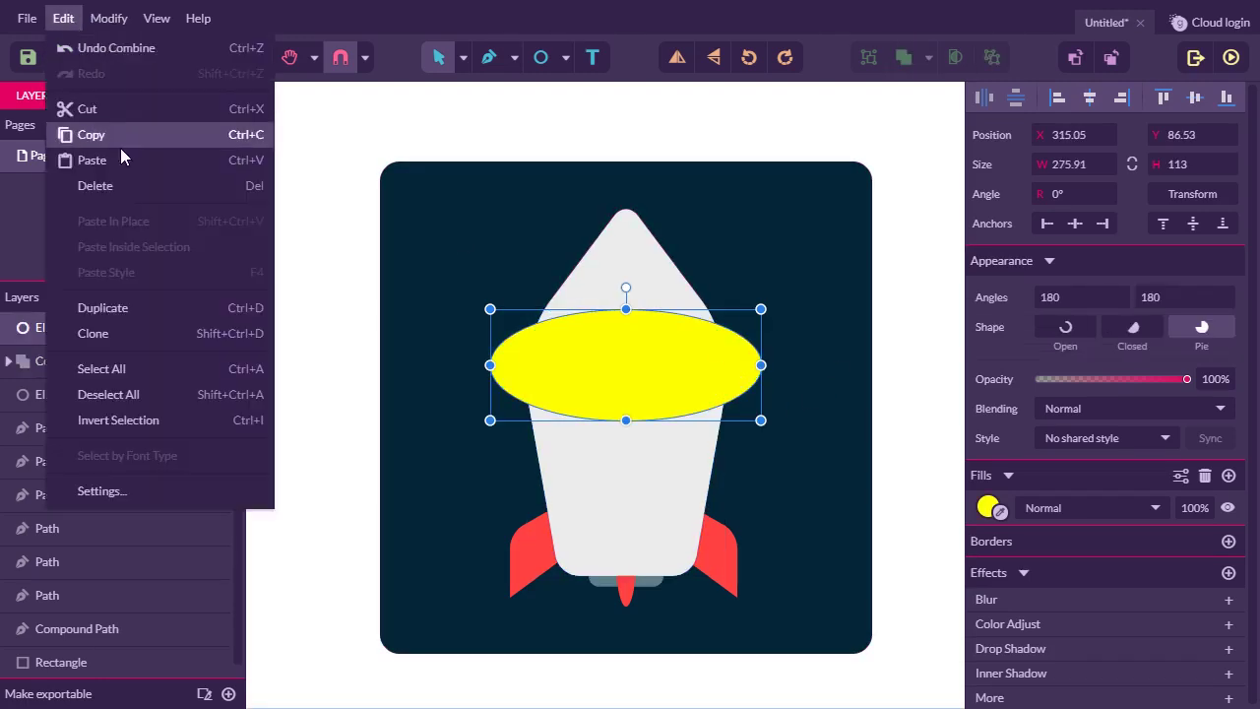
pyautogui.click(146, 299)
pyautogui.moveTo(627, 329); pyautogui.dragTo(767, 126)
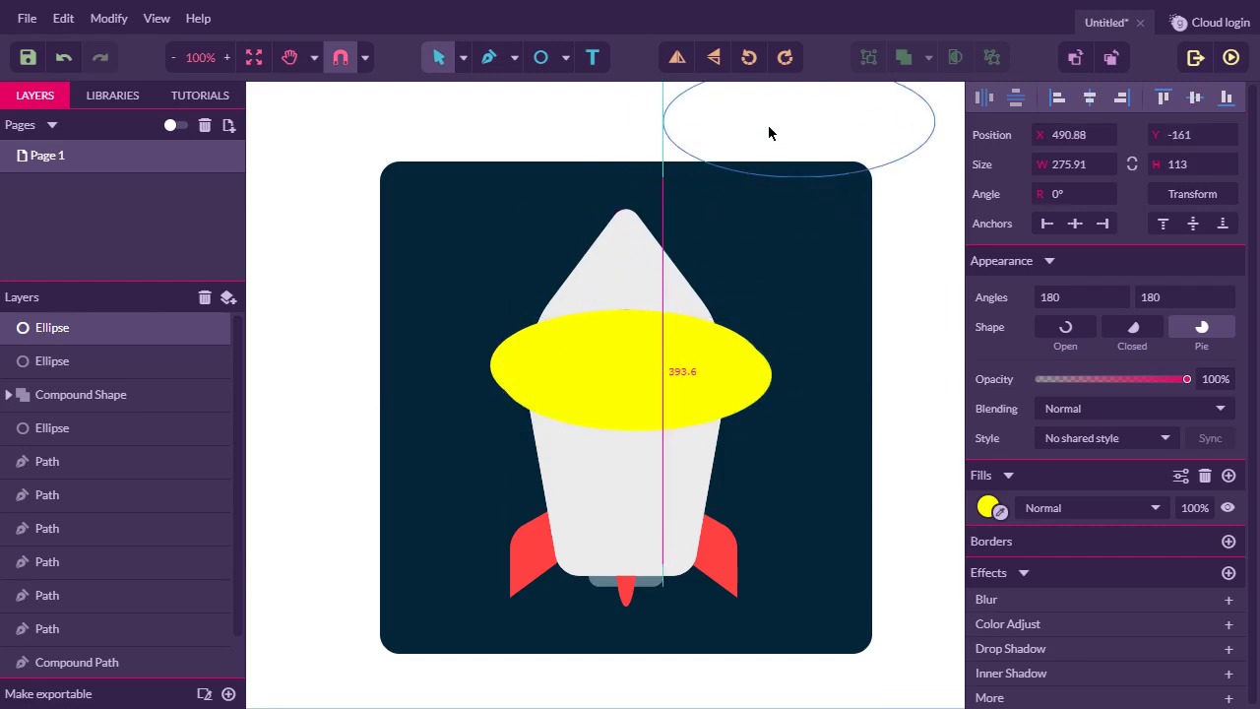
# Intersect the yellow ellipse over the rocket with the cut body copy to form a curved band.
pyautogui.click(594, 377)
pyautogui.keyDown('shift'); pyautogui.click(621, 503); pyautogui.keyUp('shift')
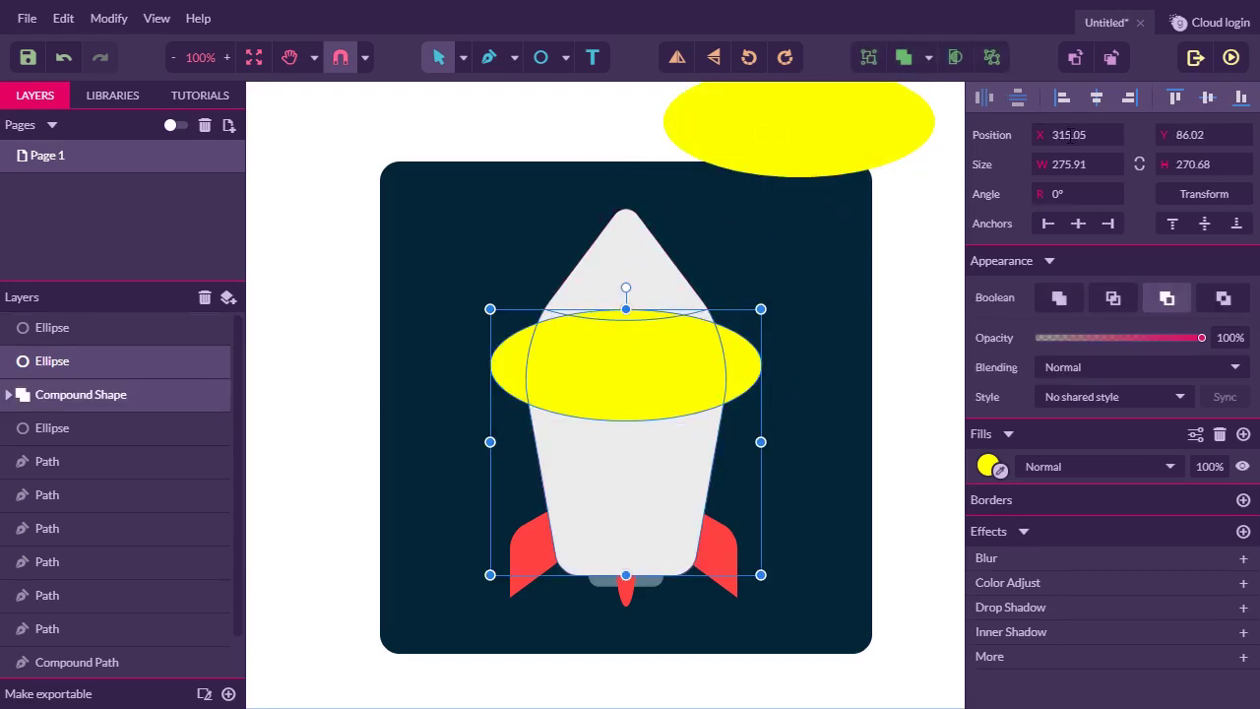
pyautogui.click(930, 57)
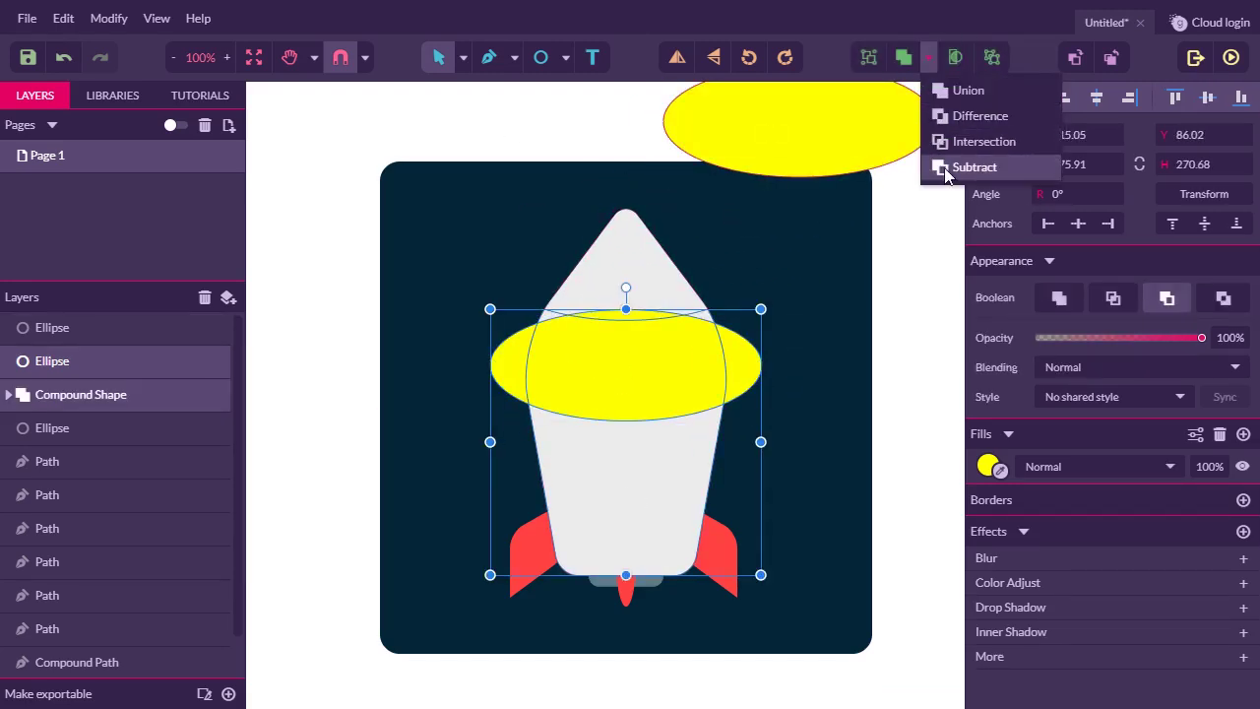
pyautogui.click(964, 138)
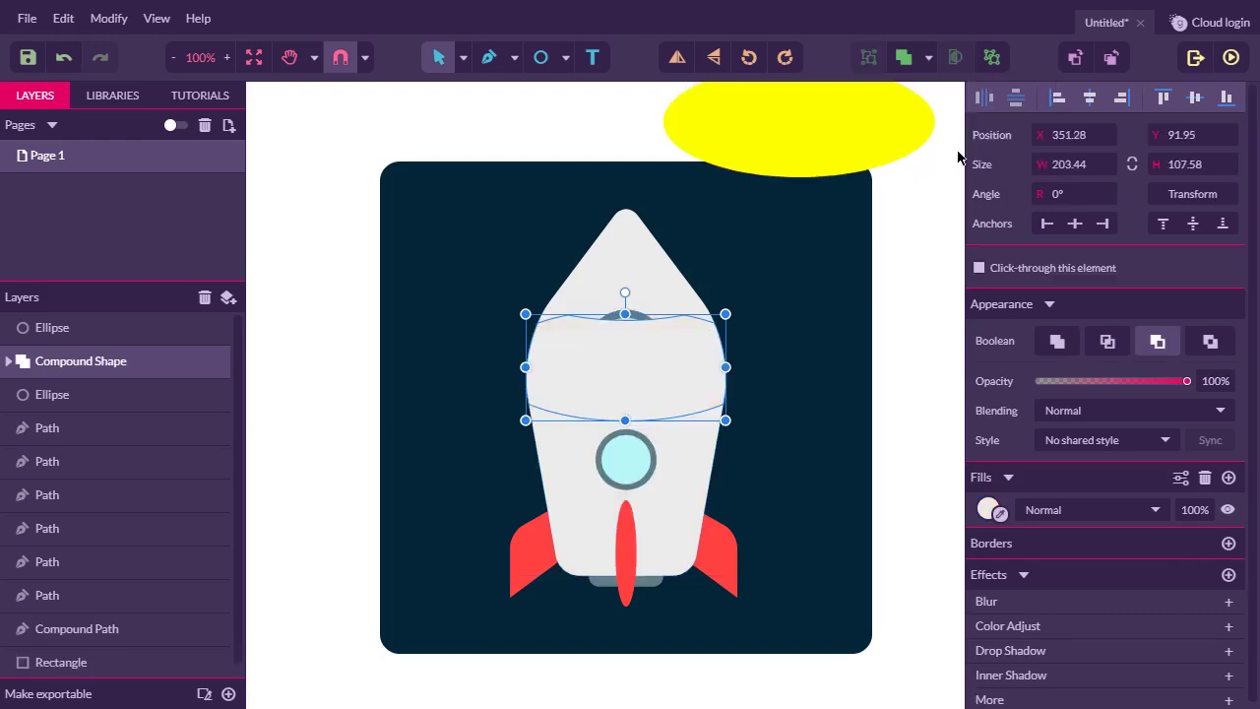
# Fill the curved band with the red sampled from the rocket's wings.
pyautogui.click(1001, 517)
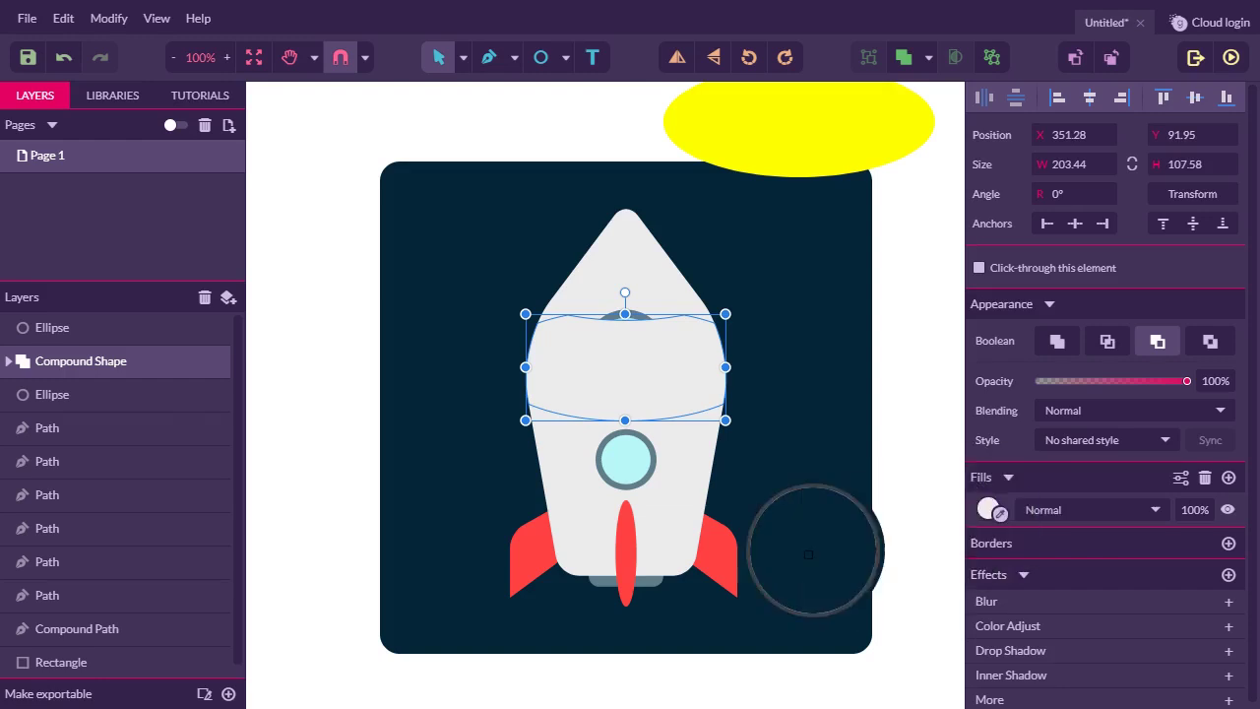
pyautogui.click(718, 553)
pyautogui.click(906, 472)
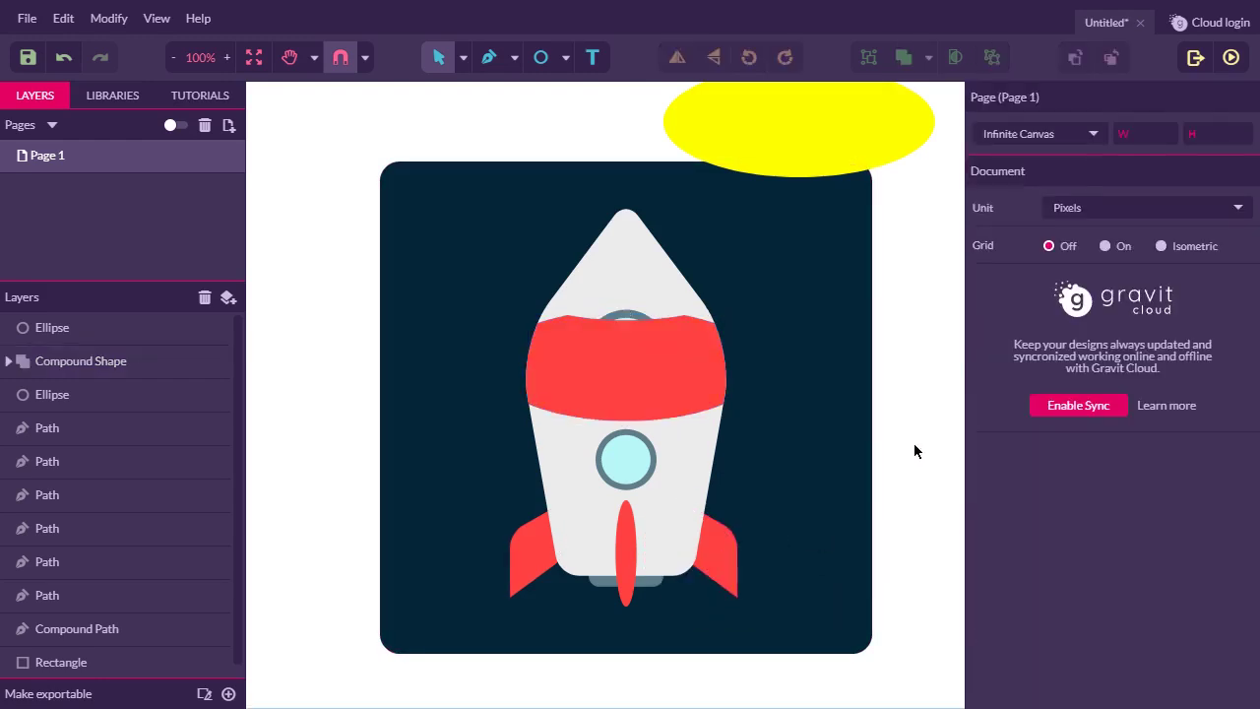
# Reorder the red band beneath the windows in the layer stack and convert it to a path.
pyautogui.click(688, 360)
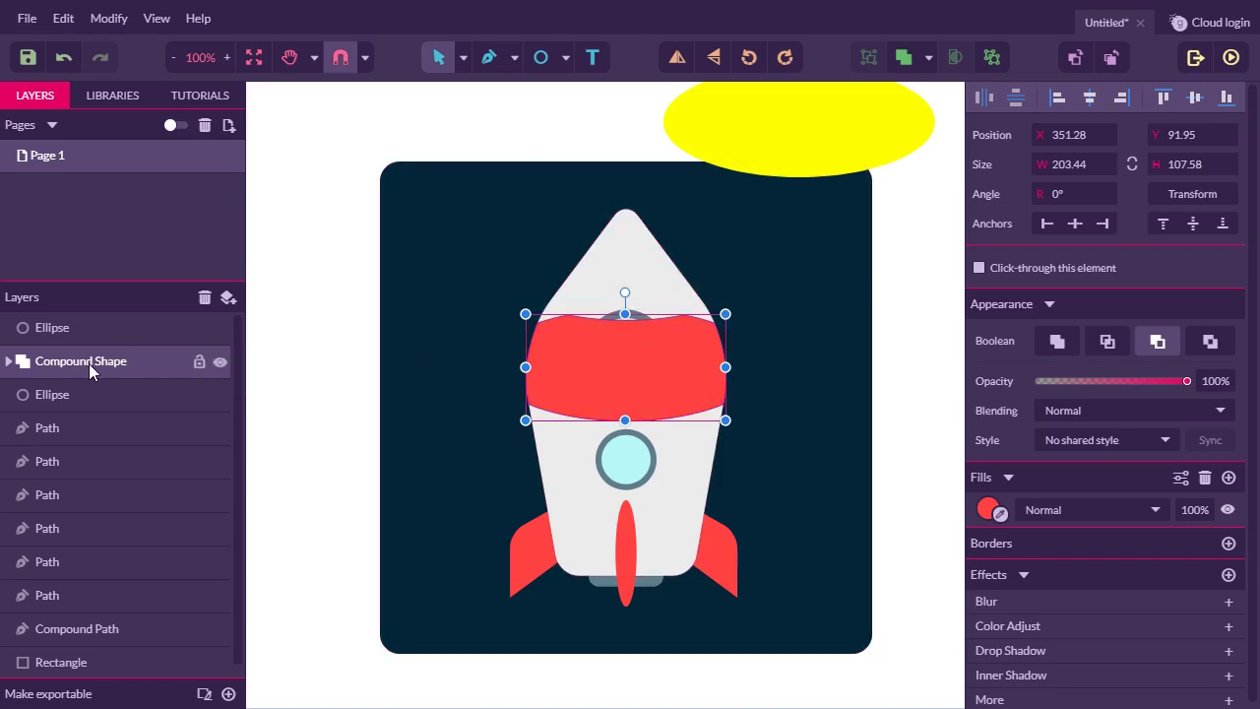
pyautogui.moveTo(80, 360); pyautogui.dragTo(80, 546)
pyautogui.rightClick(90, 530)
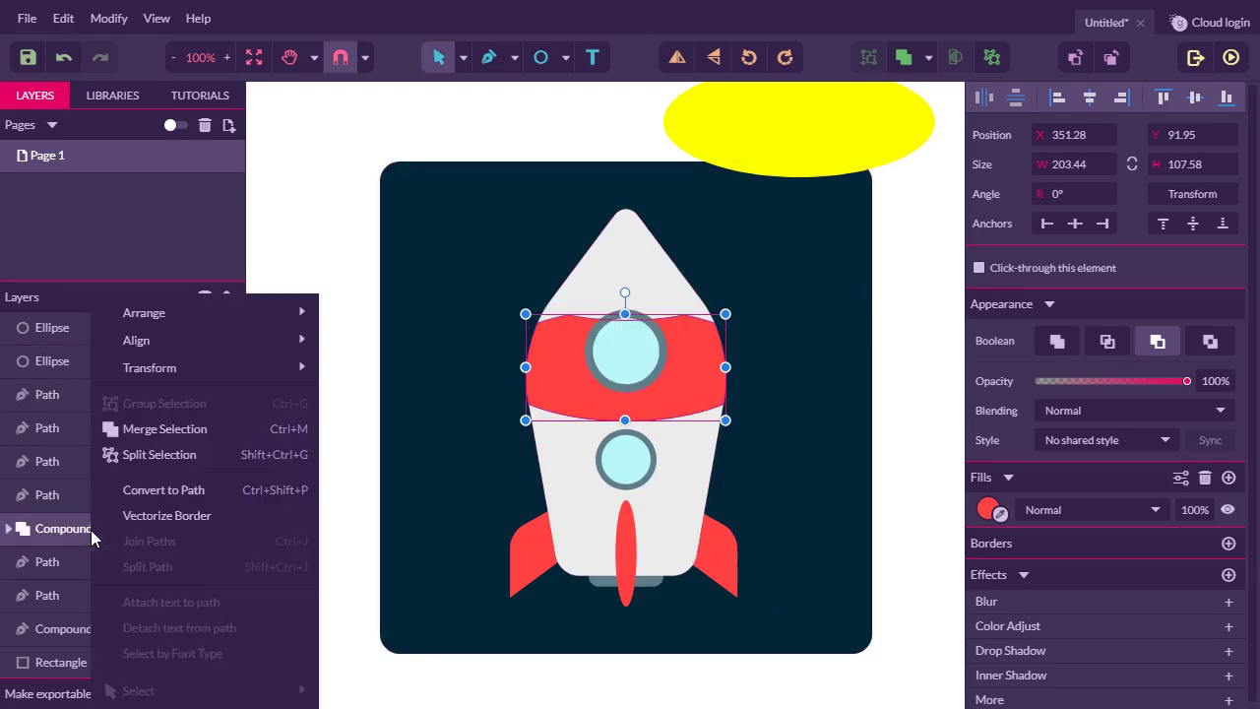
pyautogui.click(159, 483)
pyautogui.click(854, 421)
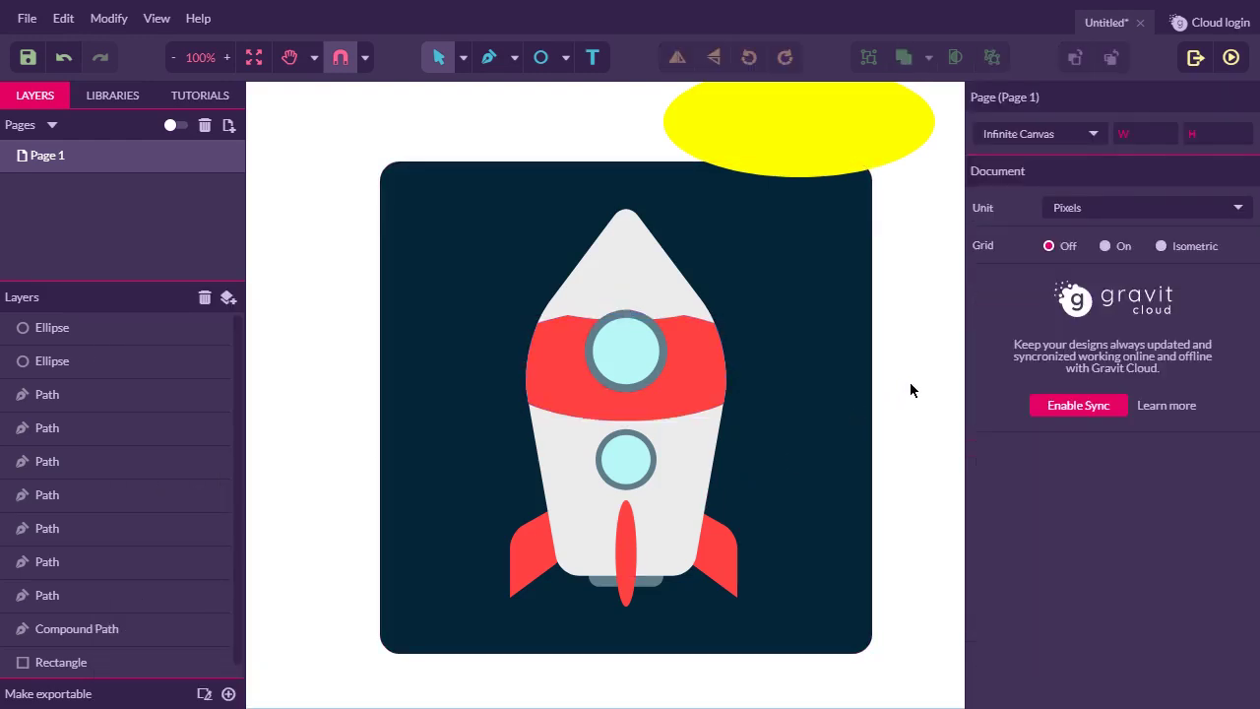
# Move the yellow ellipse over the rocket's nose and duplicate the light body, aligning the copy's left and top edges with the original.
pyautogui.moveTo(795, 129); pyautogui.dragTo(619, 218)
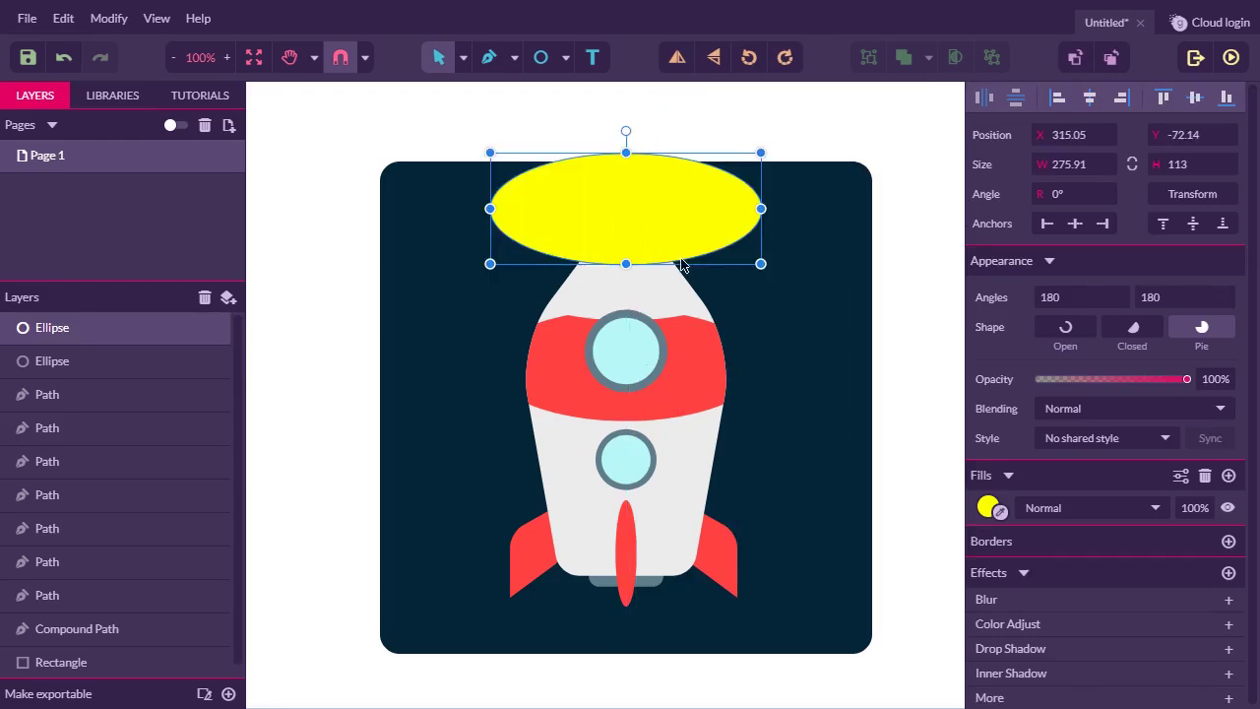
pyautogui.click(682, 469)
pyautogui.rightClick(683, 470)
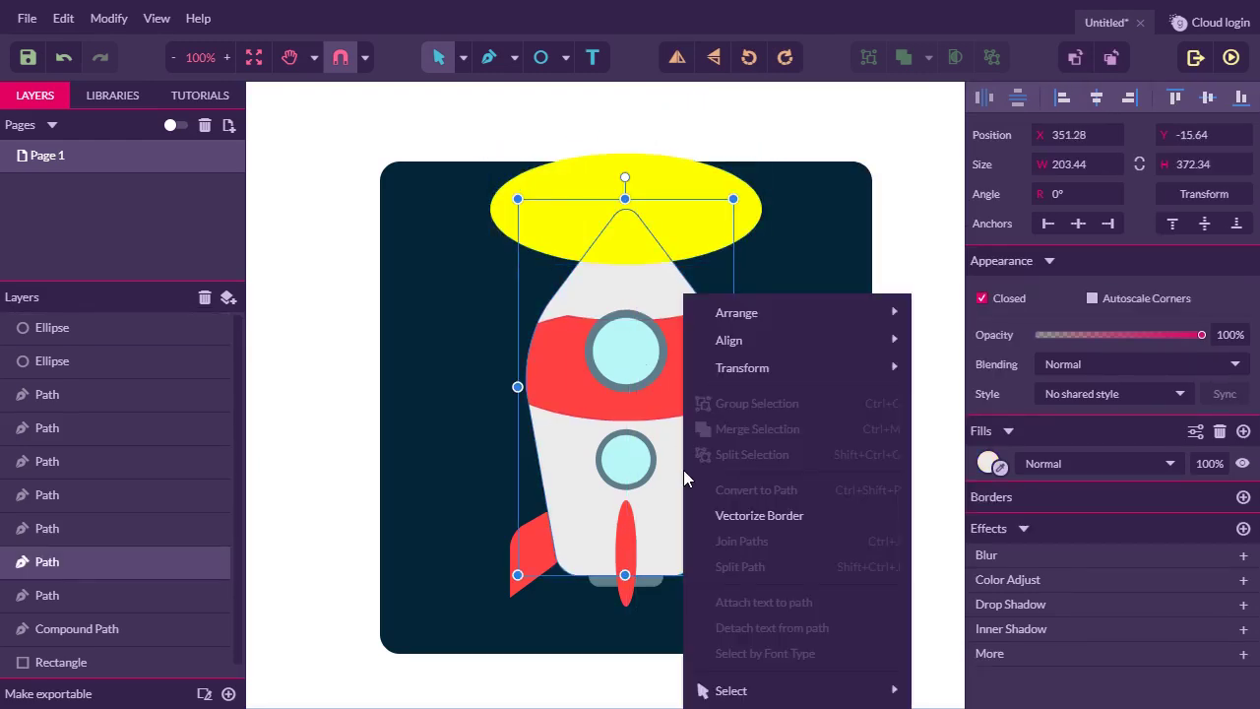
pyautogui.click(61, 22)
pyautogui.click(106, 309)
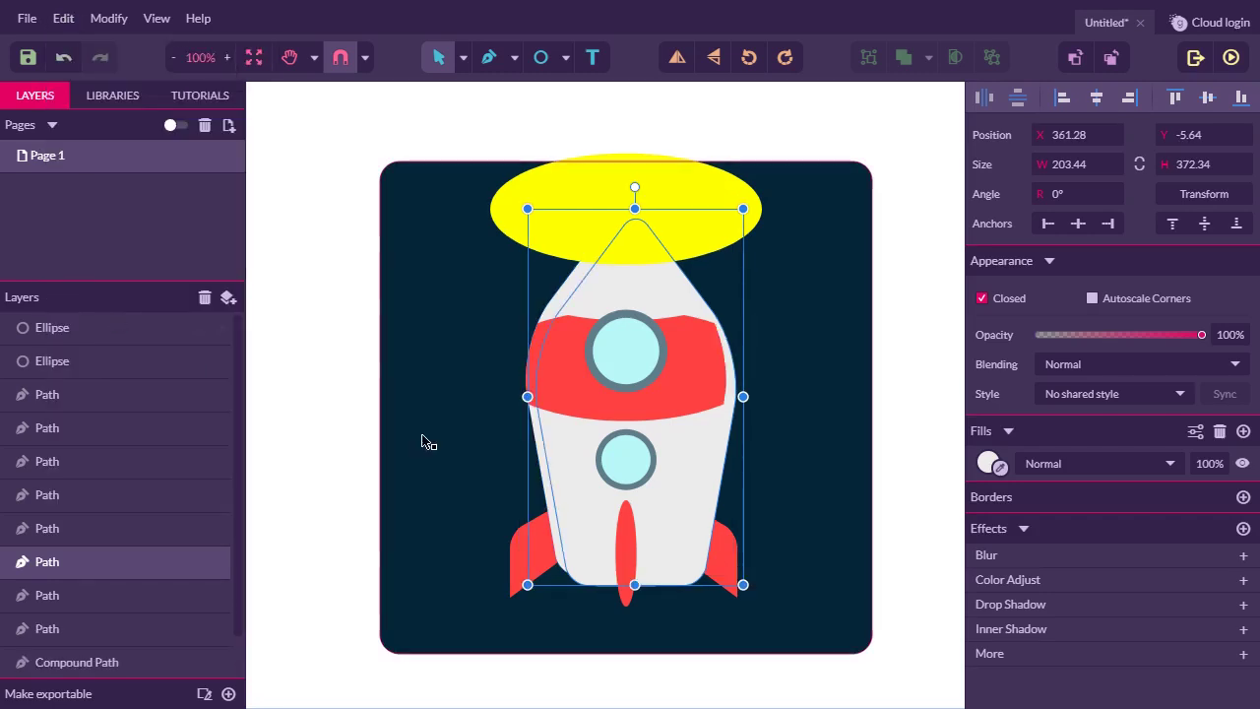
pyautogui.keyDown('shift'); pyautogui.click(535, 448); pyautogui.keyUp('shift')
pyautogui.click(1067, 102)
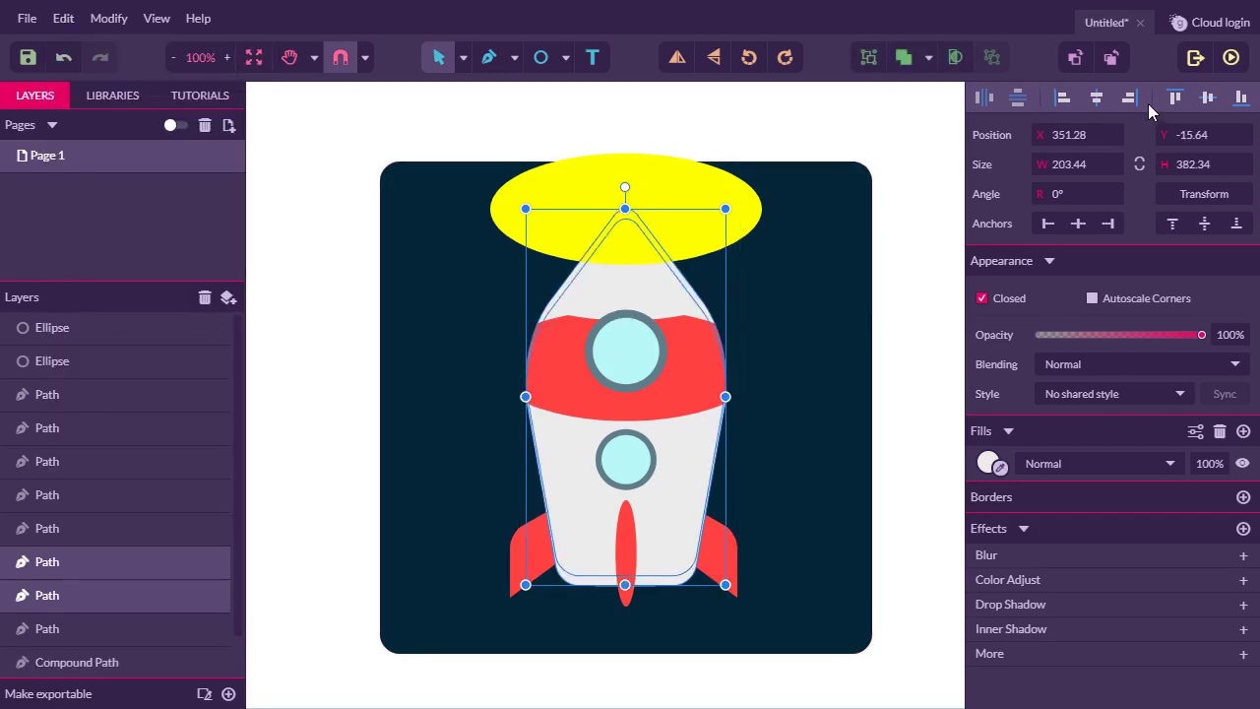
pyautogui.click(1174, 98)
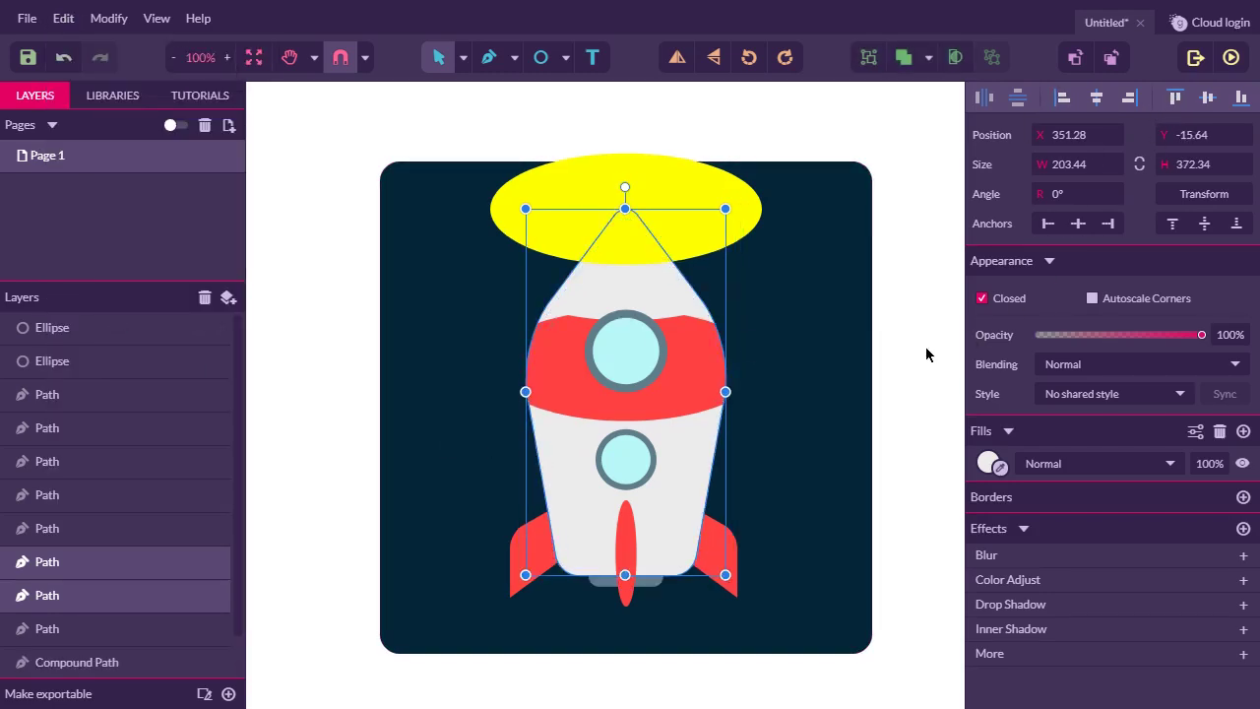
# Intersect the yellow ellipse with the light body copy to form a nose cap with a curved lower edge.
pyautogui.click(738, 202)
pyautogui.keyDown('shift'); pyautogui.click(641, 305); pyautogui.keyUp('shift')
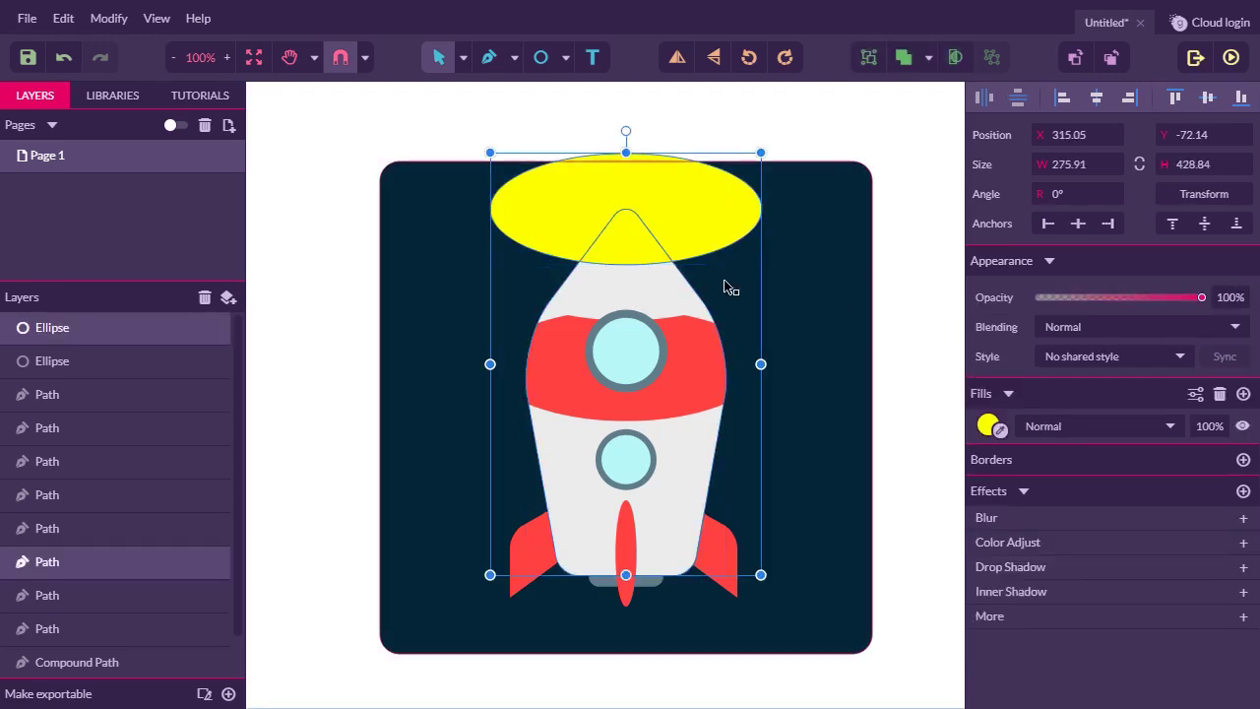
pyautogui.click(928, 57)
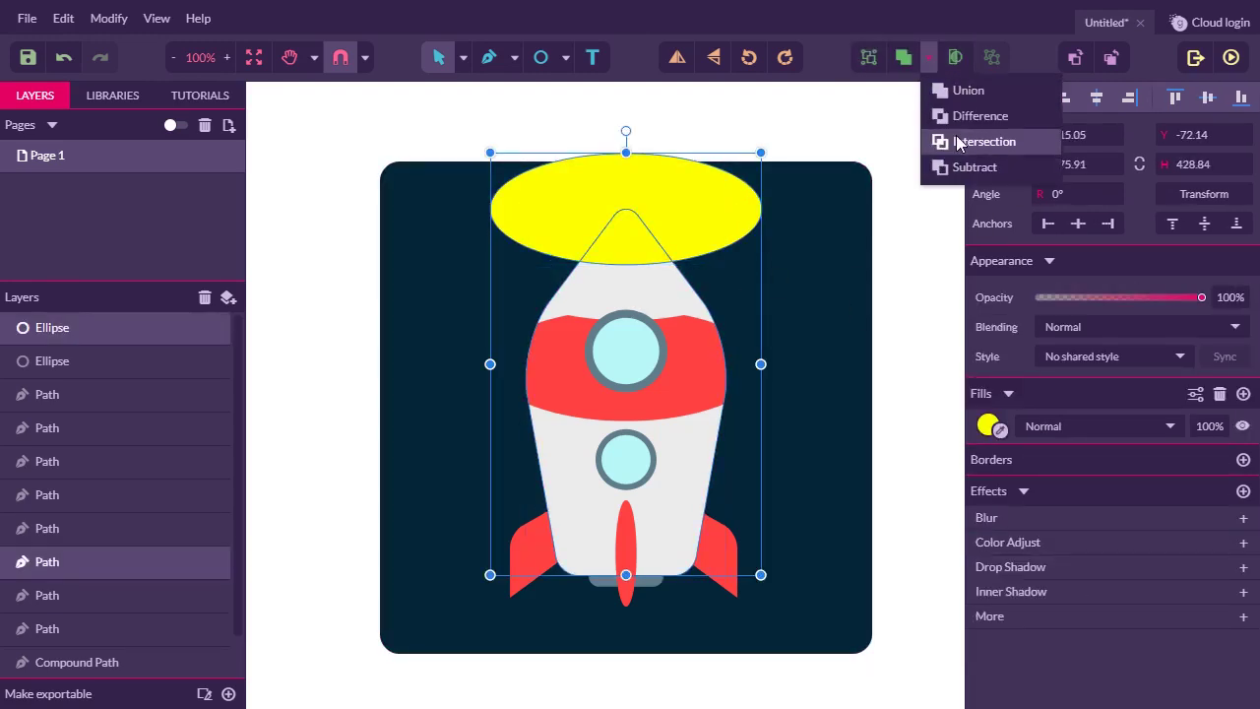
pyautogui.click(959, 142)
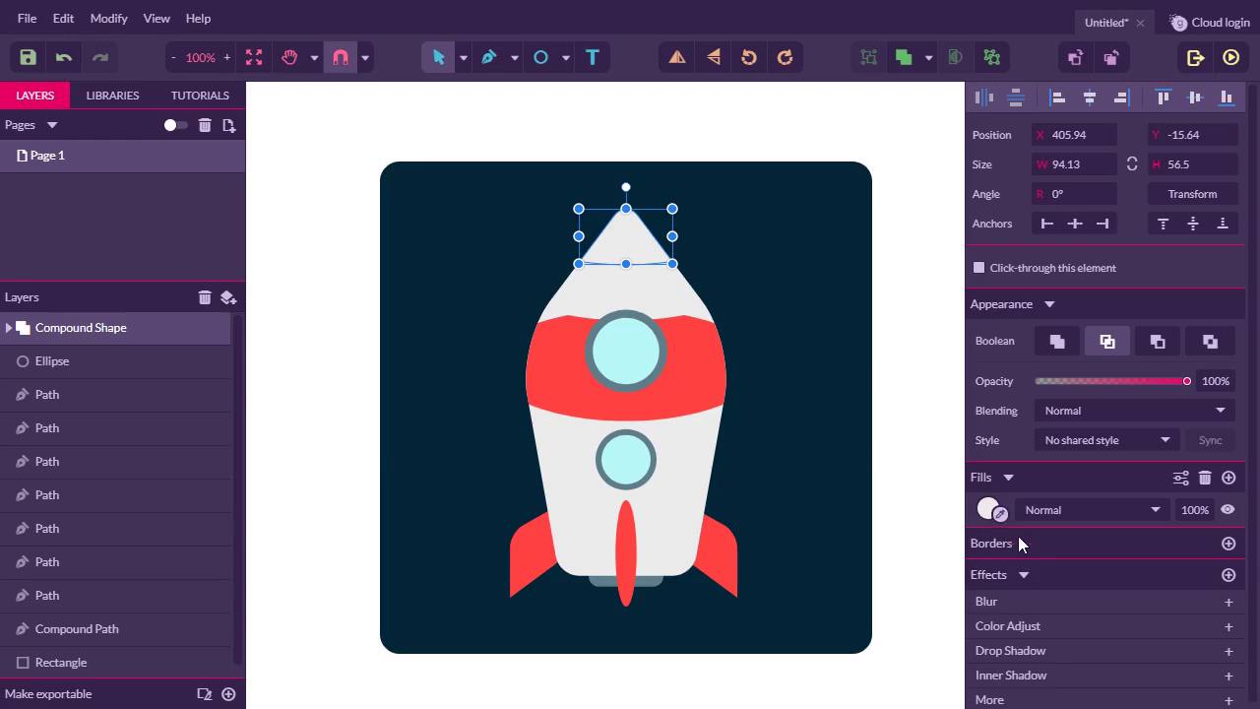
# Convert the nose cap to a path and fill it with the rocket's red.
pyautogui.rightClick(632, 241)
pyautogui.click(722, 429)
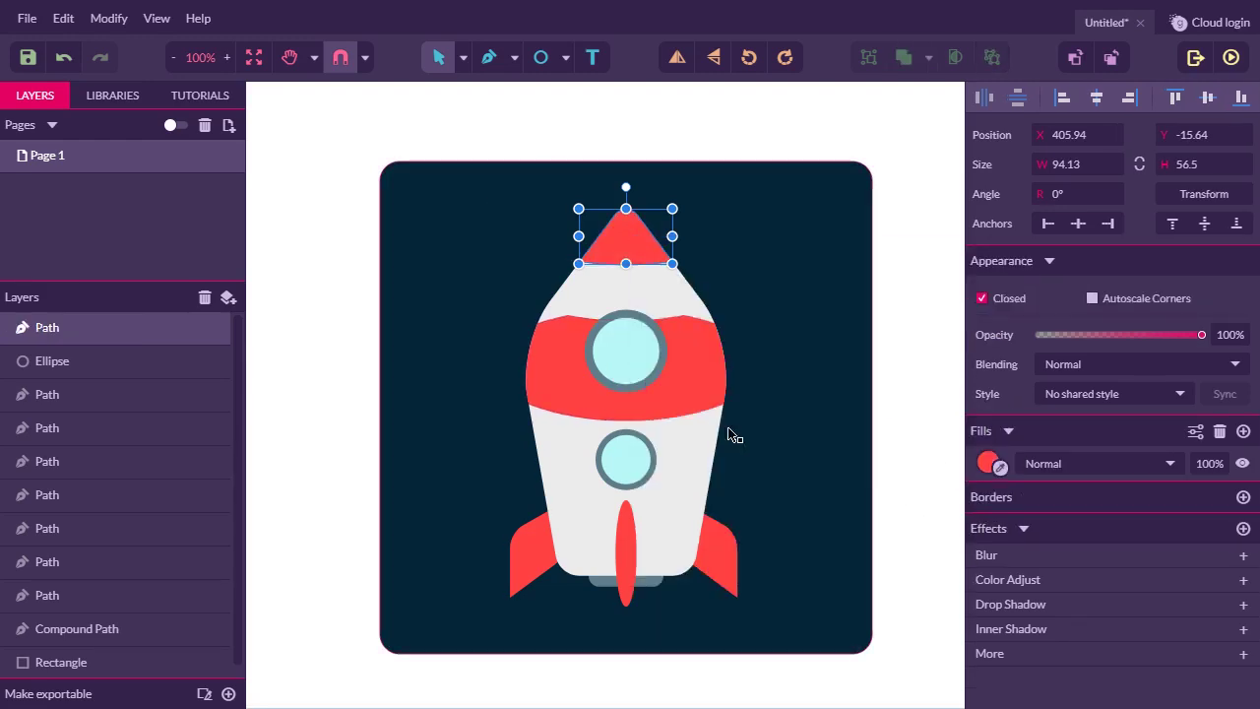
pyautogui.click(908, 318)
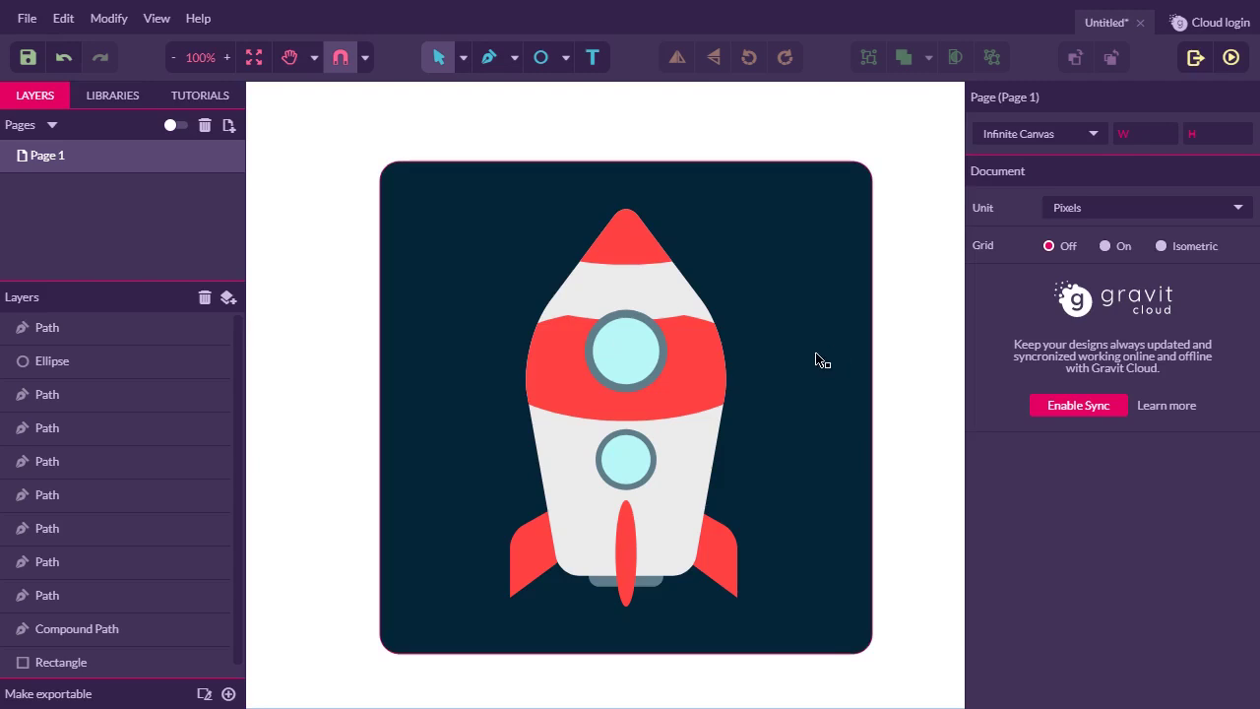
# Convert the red central fin ellipse and the dark blue background rectangle to paths.
pyautogui.click(99, 367)
pyautogui.rightClick(98, 363)
pyautogui.click(180, 487)
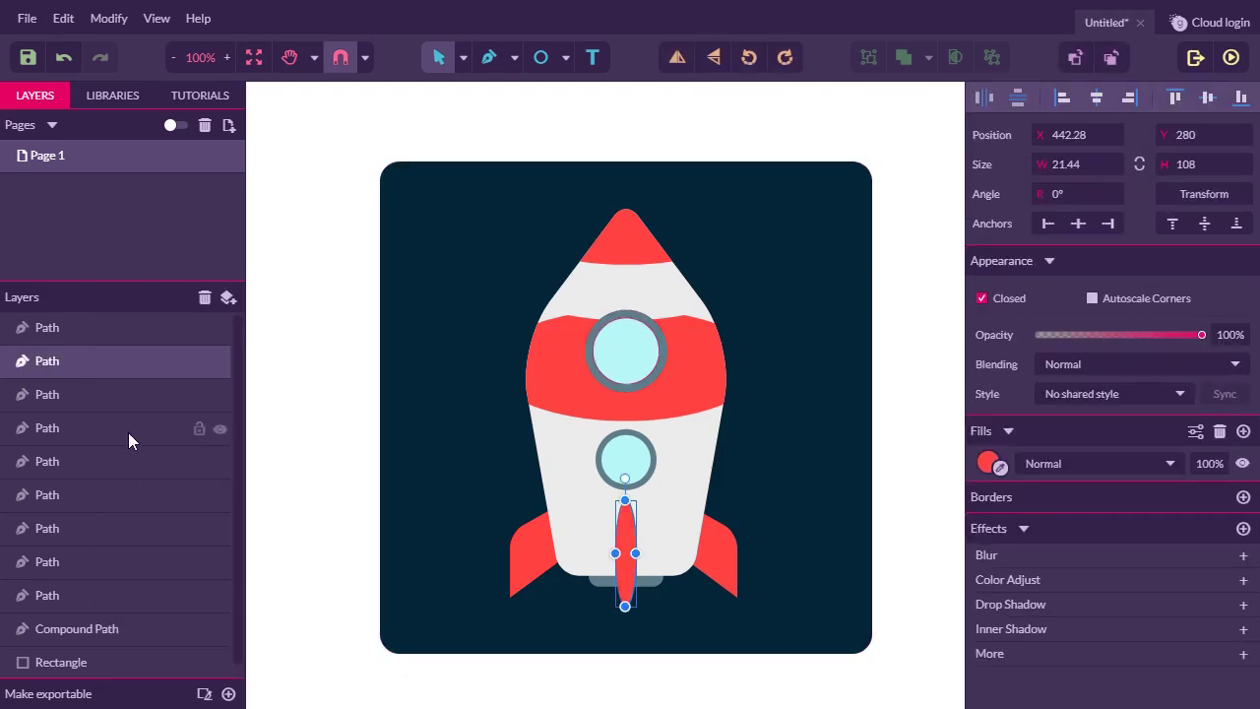
pyautogui.click(98, 654)
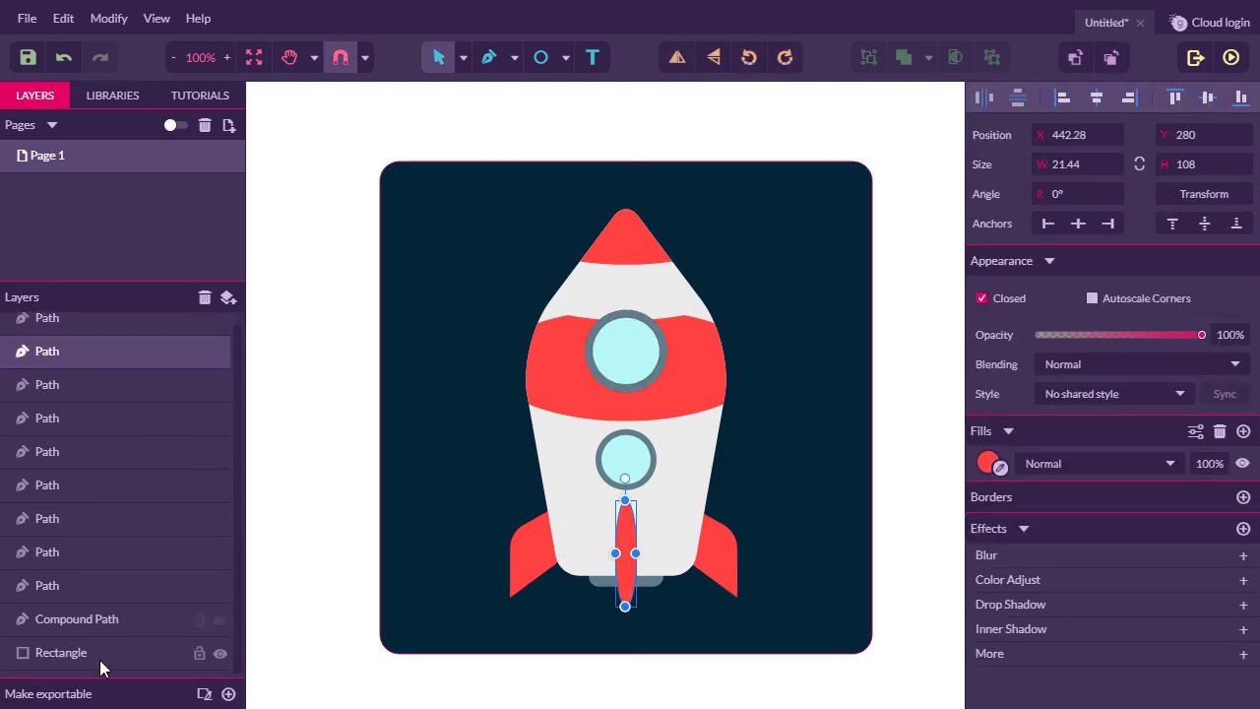
pyautogui.rightClick(99, 654)
pyautogui.click(192, 488)
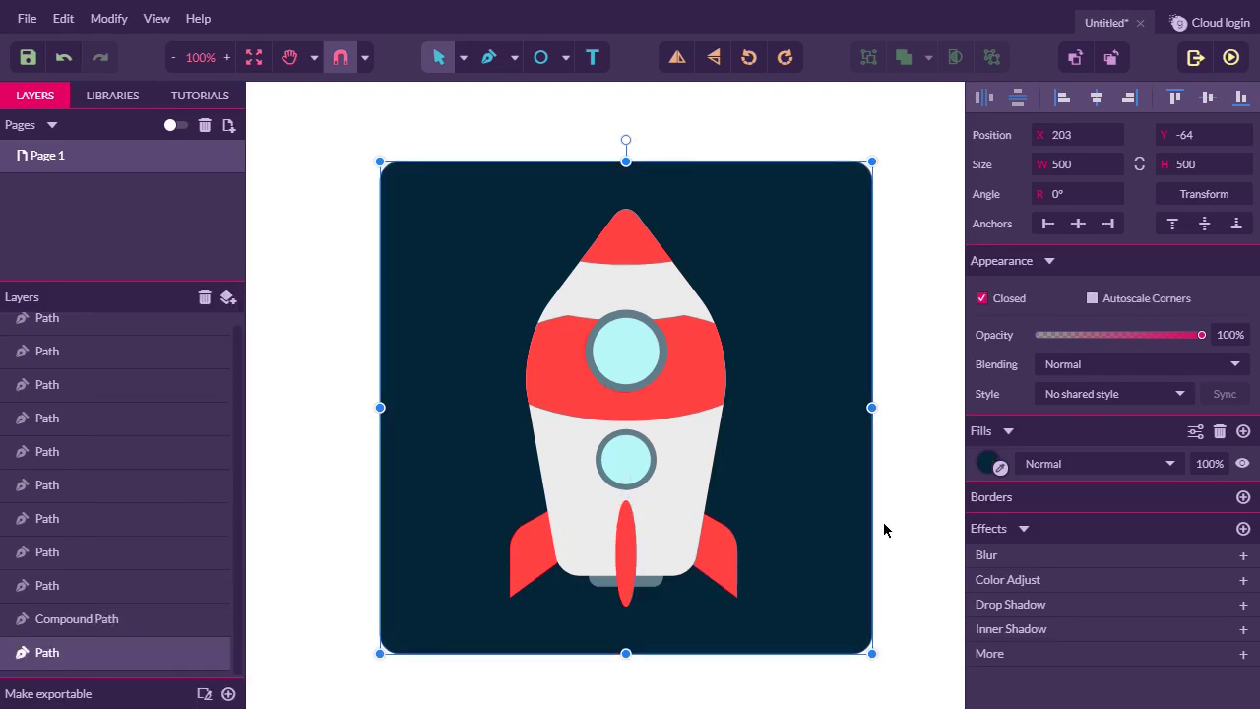
pyautogui.click(904, 513)
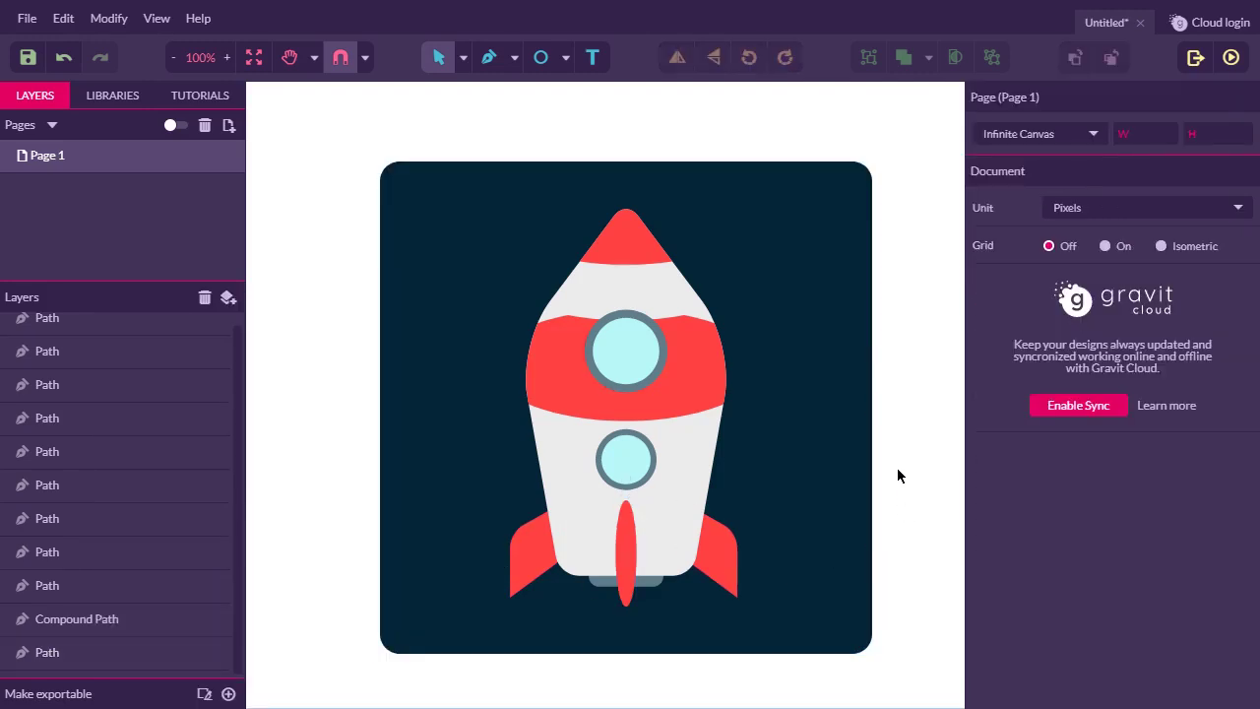
# Duplicate the light body, central fin and nozzle together and merge the copies with Union into one silhouette.
pyautogui.click(695, 464)
pyautogui.keyDown('shift'); pyautogui.click(635, 544); pyautogui.keyUp('shift')
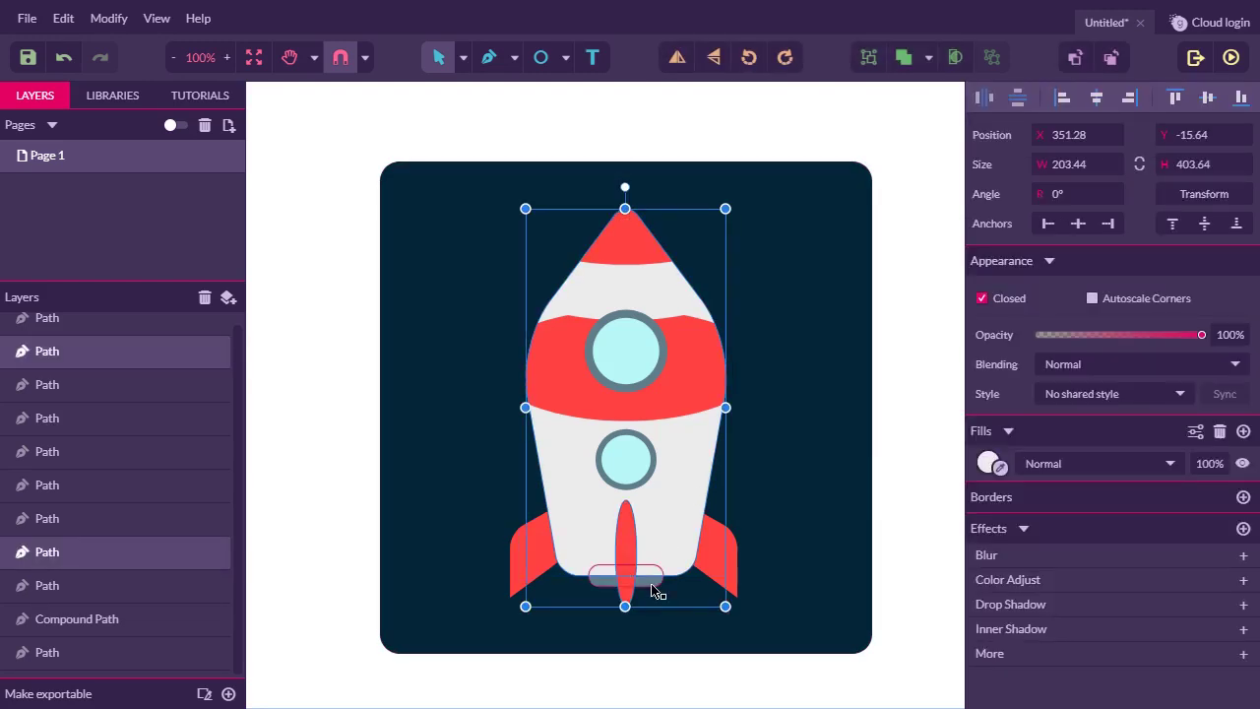
pyautogui.keyDown('shift'); pyautogui.click(653, 583); pyautogui.keyUp('shift')
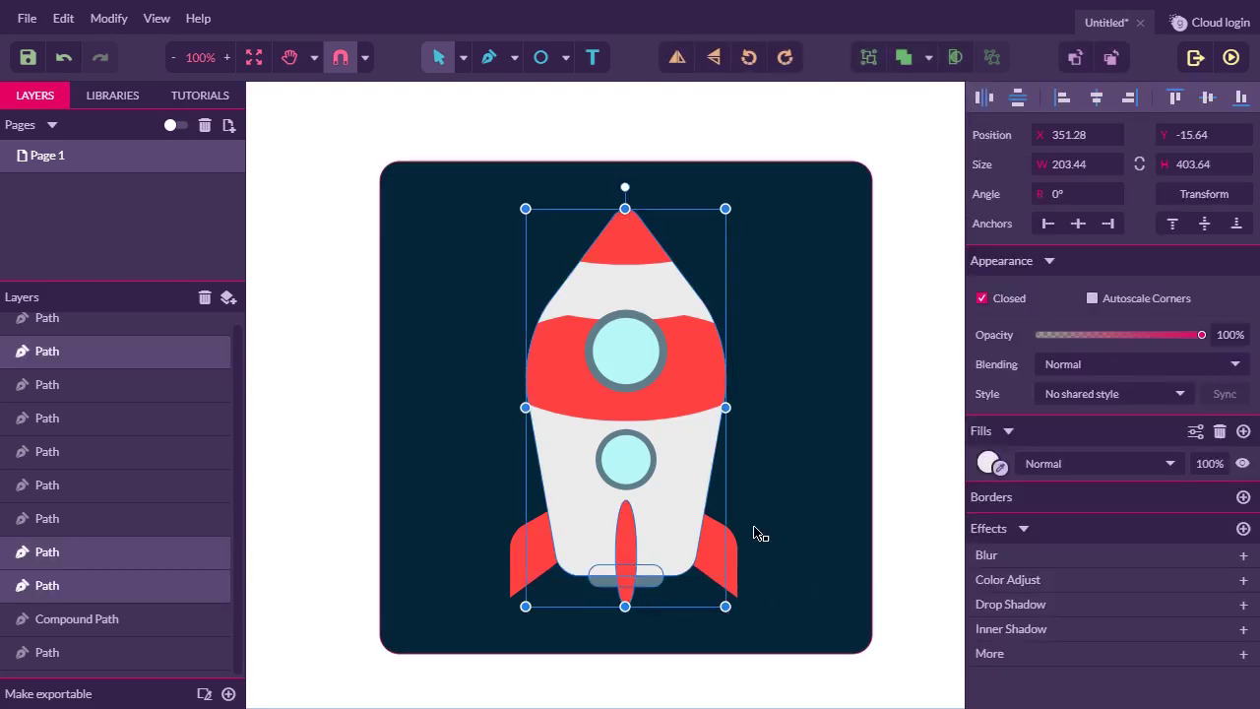
pyautogui.rightClick(677, 507)
pyautogui.click(63, 18)
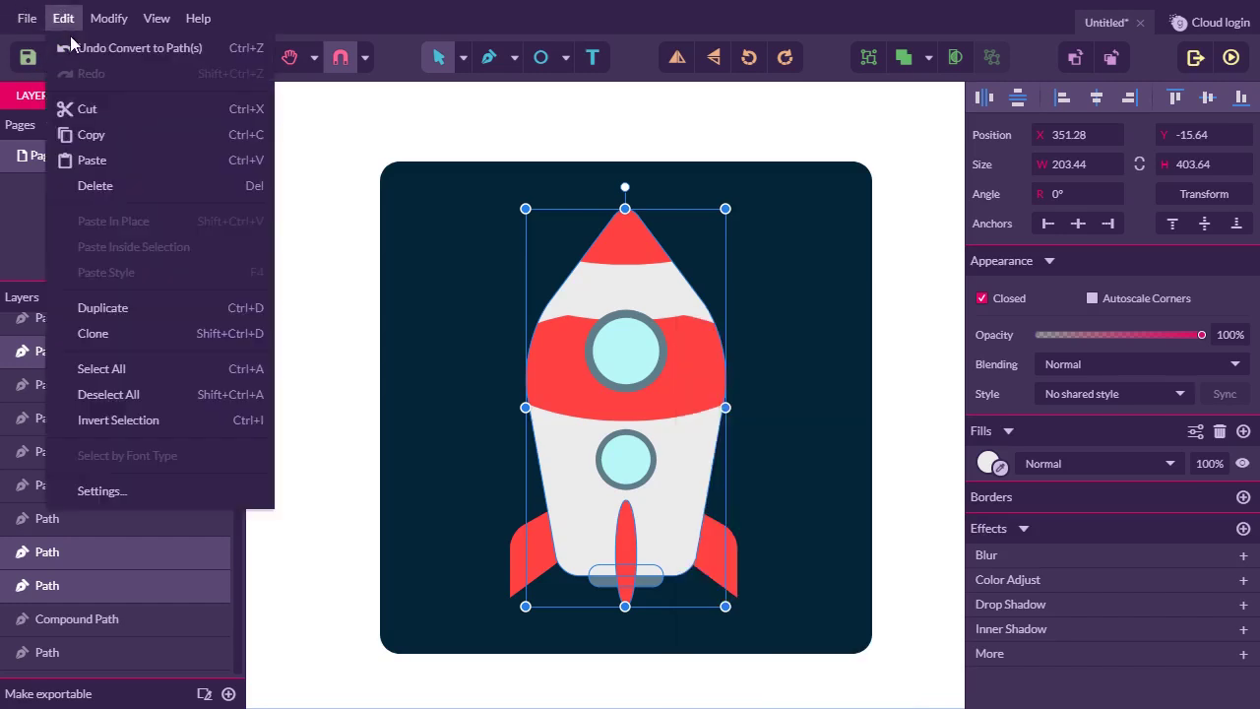
pyautogui.click(117, 307)
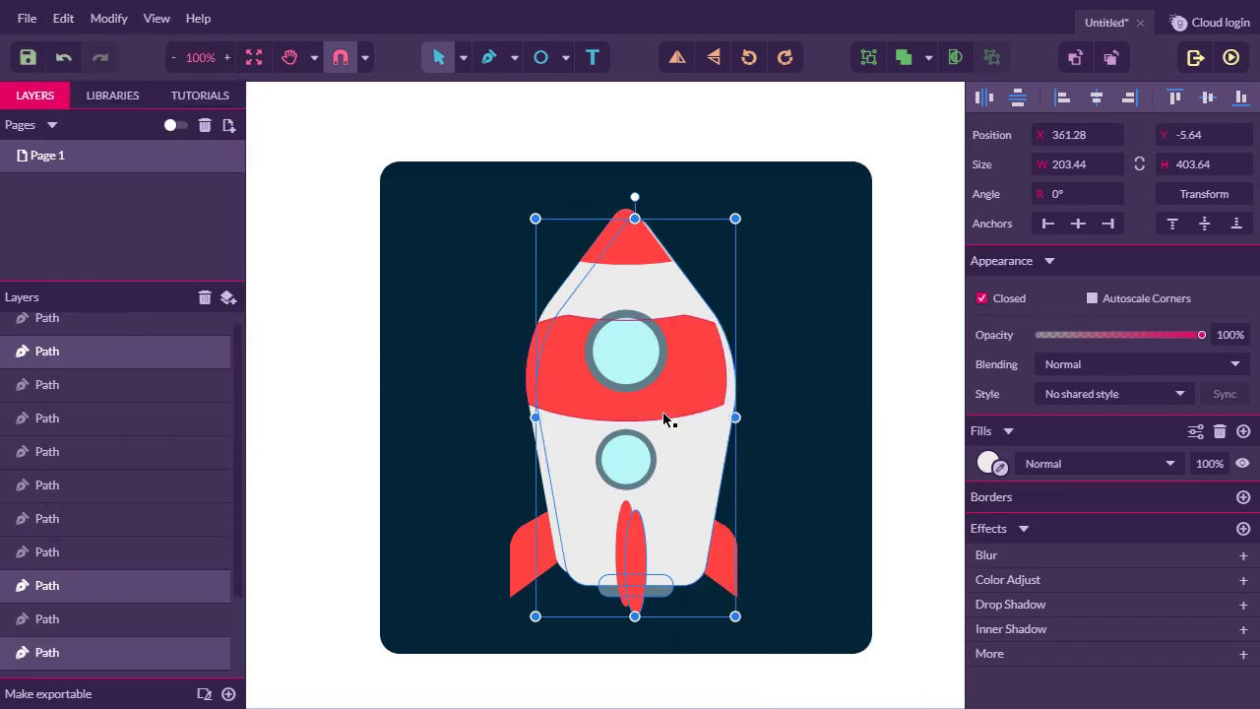
pyautogui.click(931, 59)
pyautogui.click(959, 88)
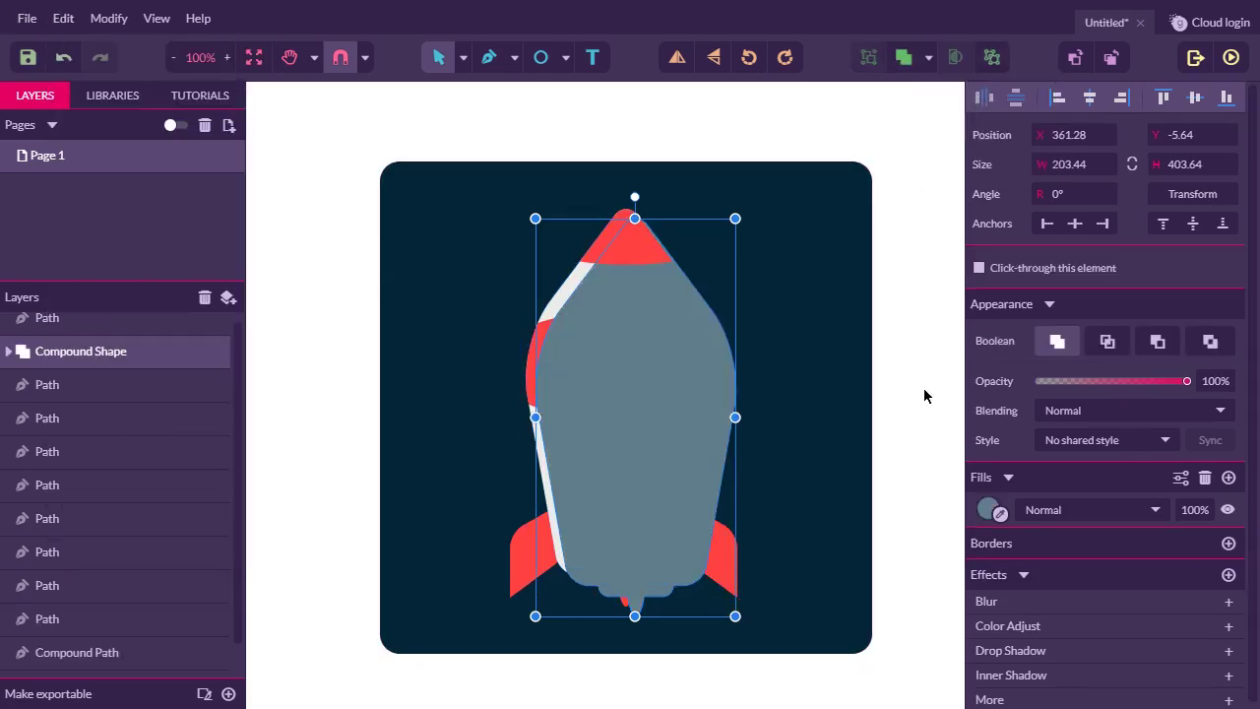
# Bring the merged silhouette to the front and align its left and top edges with the rocket body.
pyautogui.rightClick(709, 351)
pyautogui.moveTo(791, 312)
pyautogui.click(984, 317)
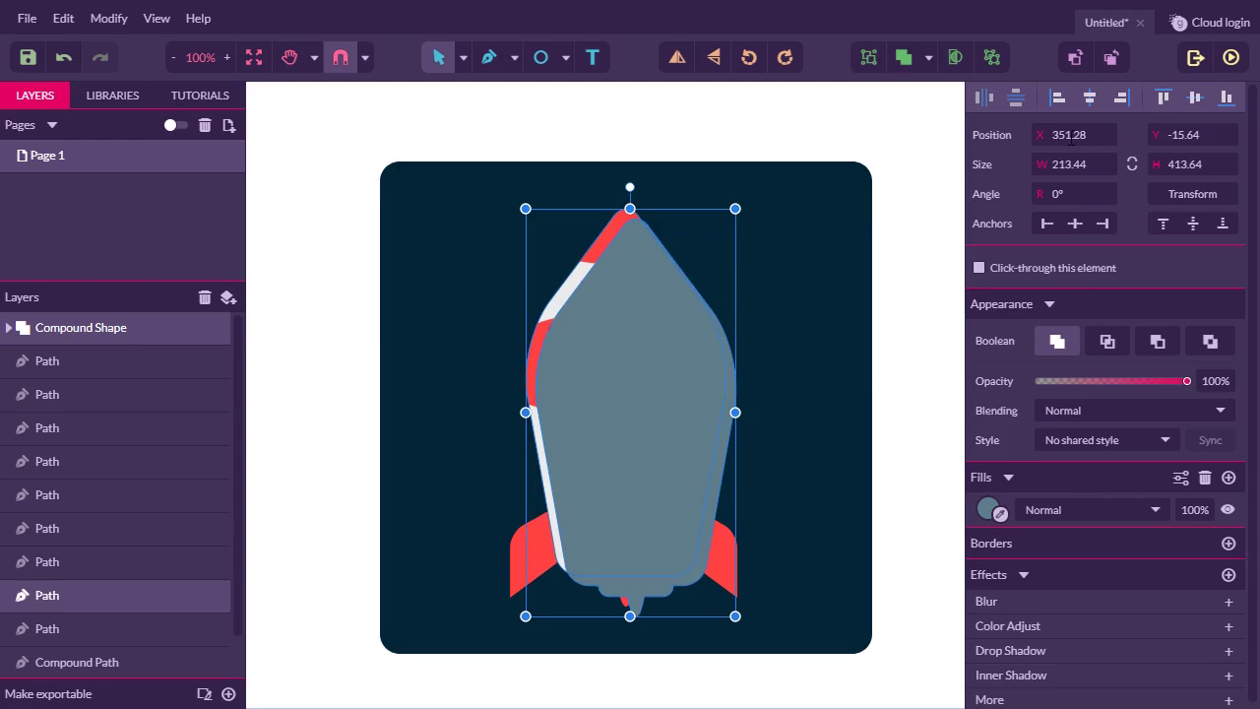
pyautogui.click(1057, 97)
pyautogui.click(1163, 96)
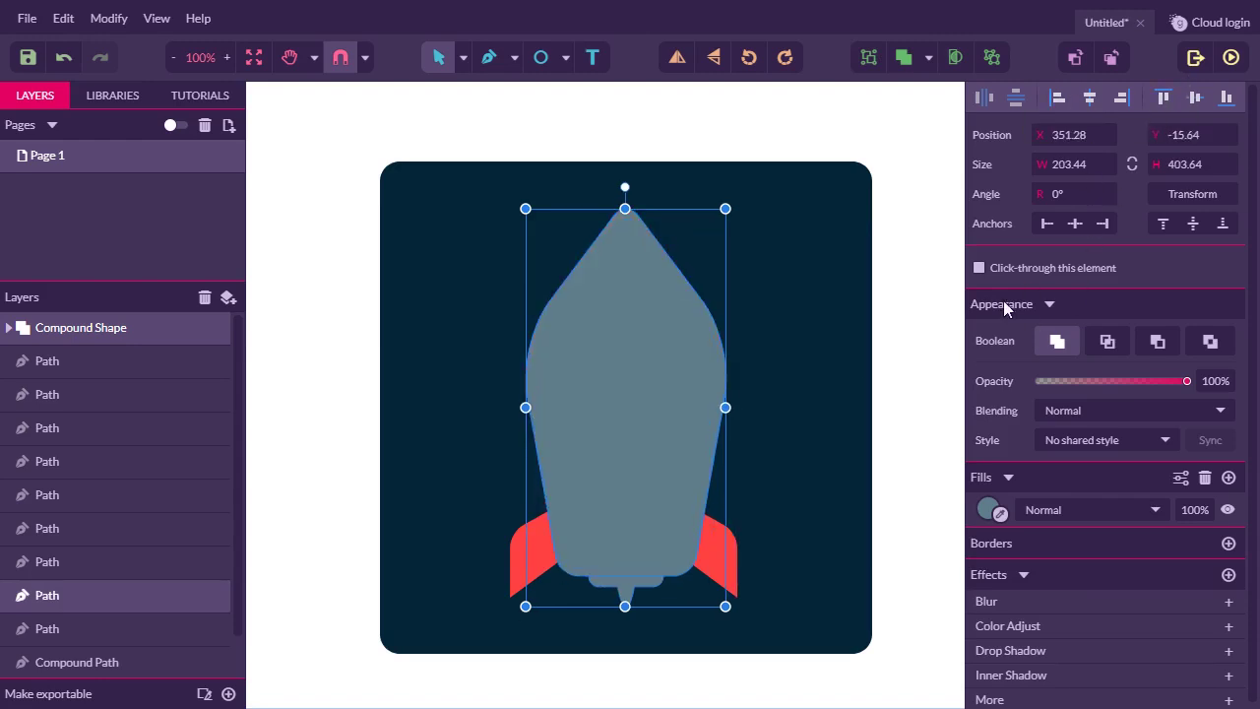
# Try to cut the merged compound shape vertically in half with the Knife tool.
pyautogui.click(916, 318)
pyautogui.click(624, 317)
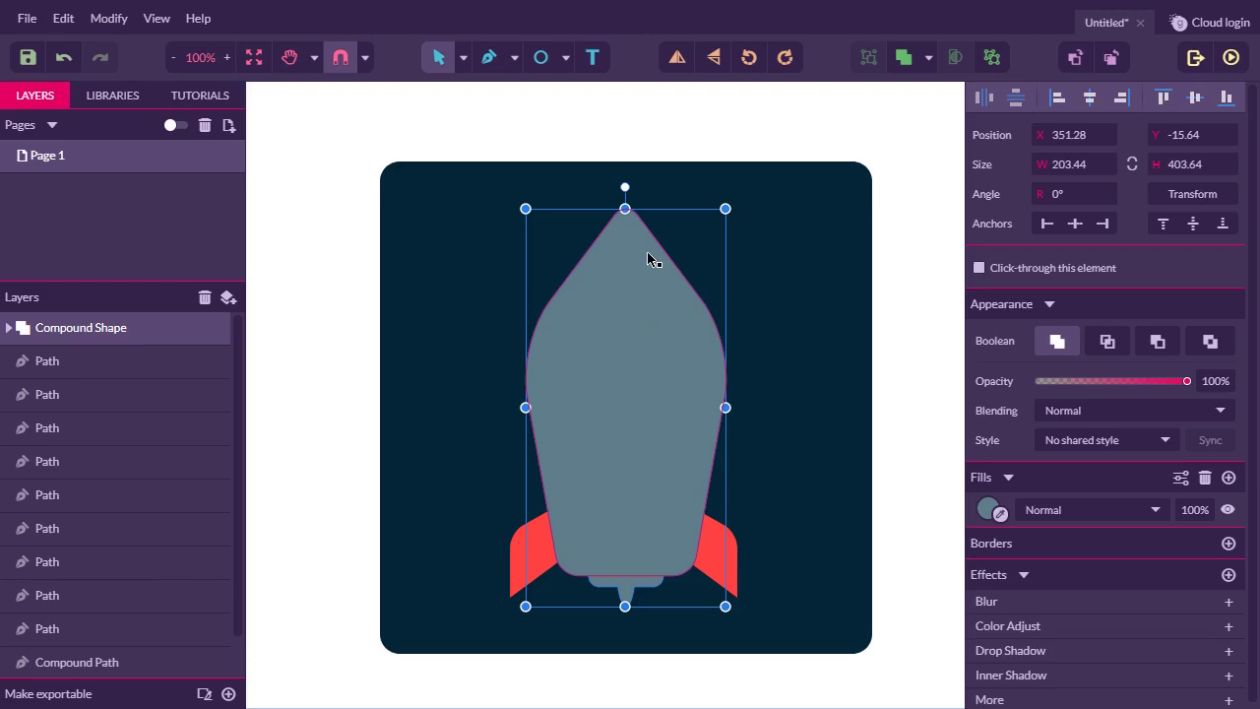
pyautogui.click(516, 57)
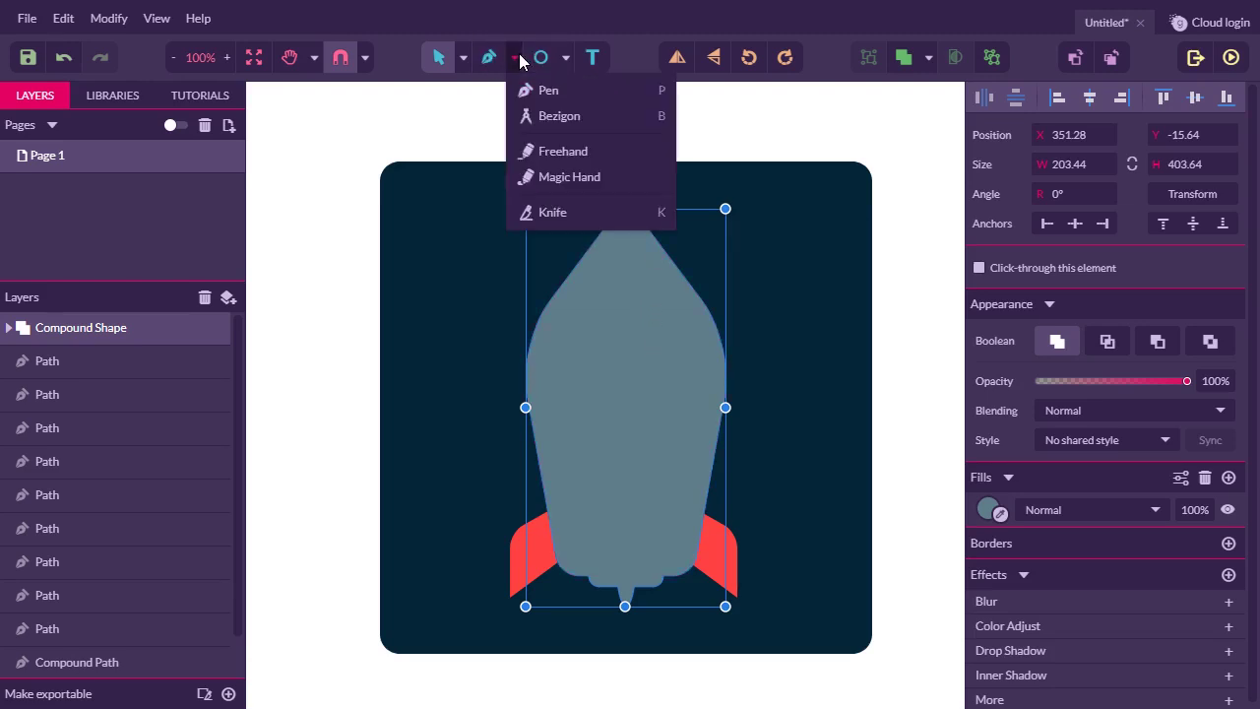
pyautogui.click(551, 212)
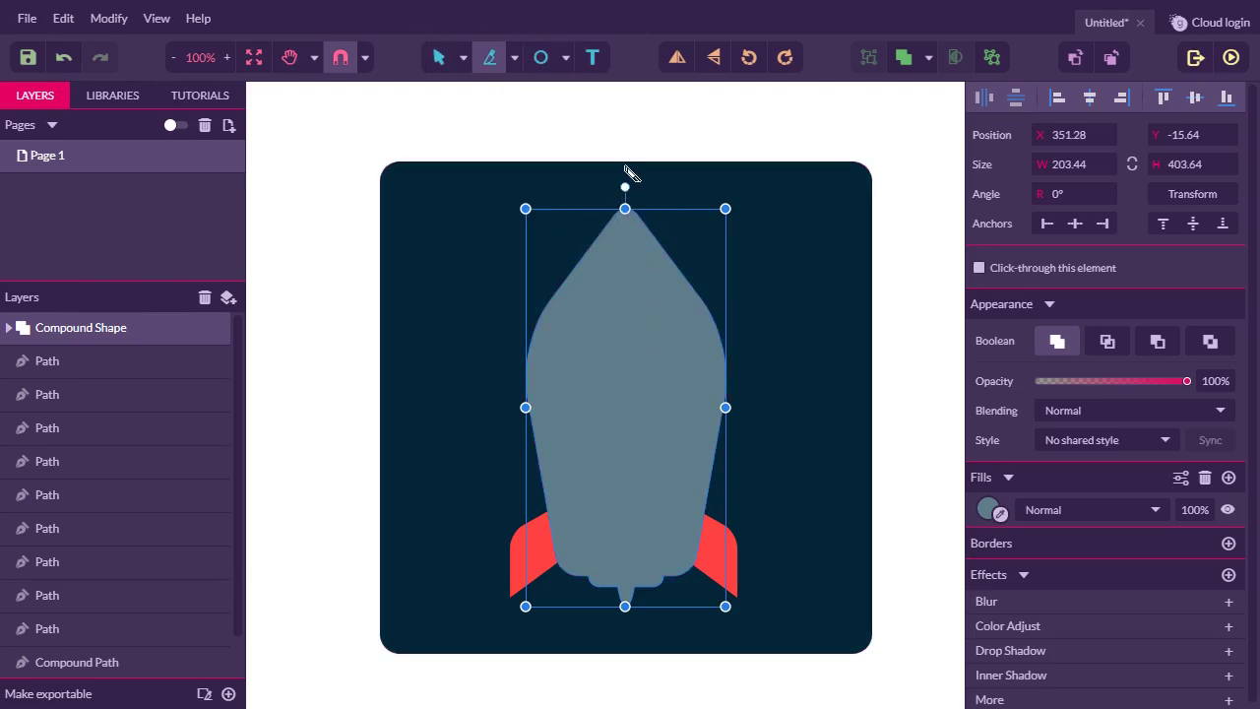
pyautogui.moveTo(629, 172); pyautogui.dragTo(631, 650)
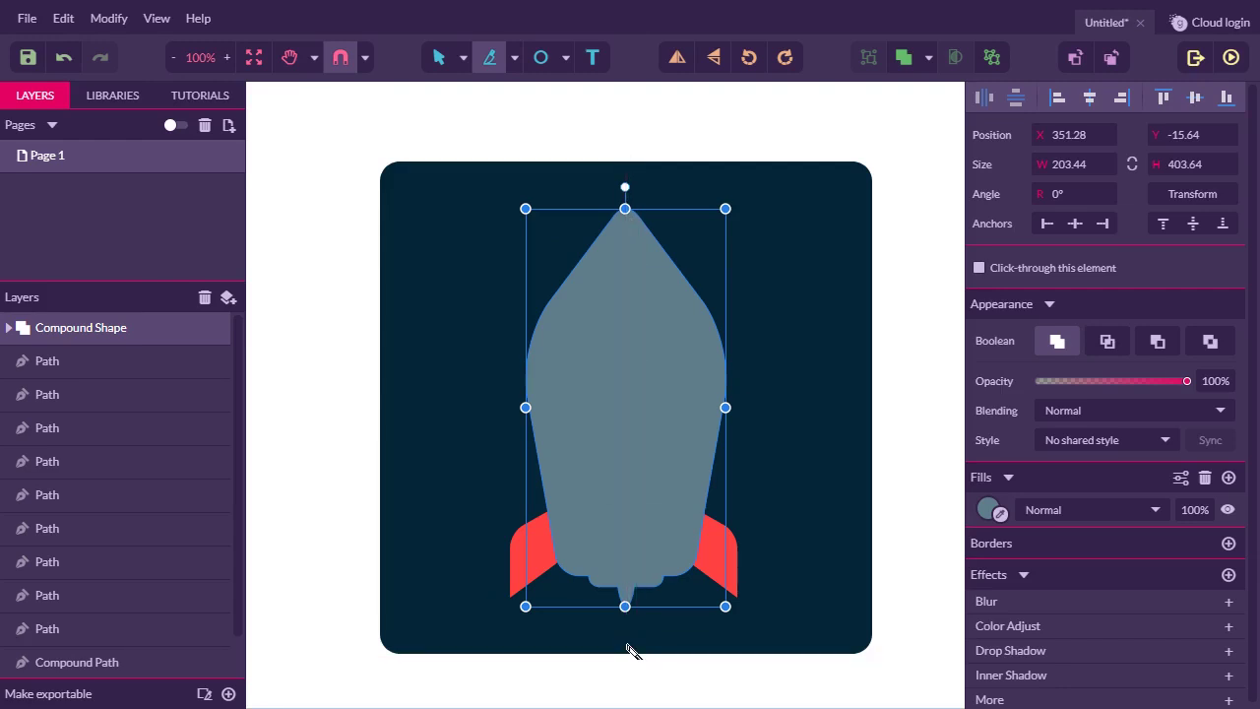
pyautogui.moveTo(626, 161)
pyautogui.mouseDown()
pyautogui.moveTo(653, 272)
pyautogui.moveTo(640, 624)
pyautogui.moveTo(626, 631)
pyautogui.mouseUp()
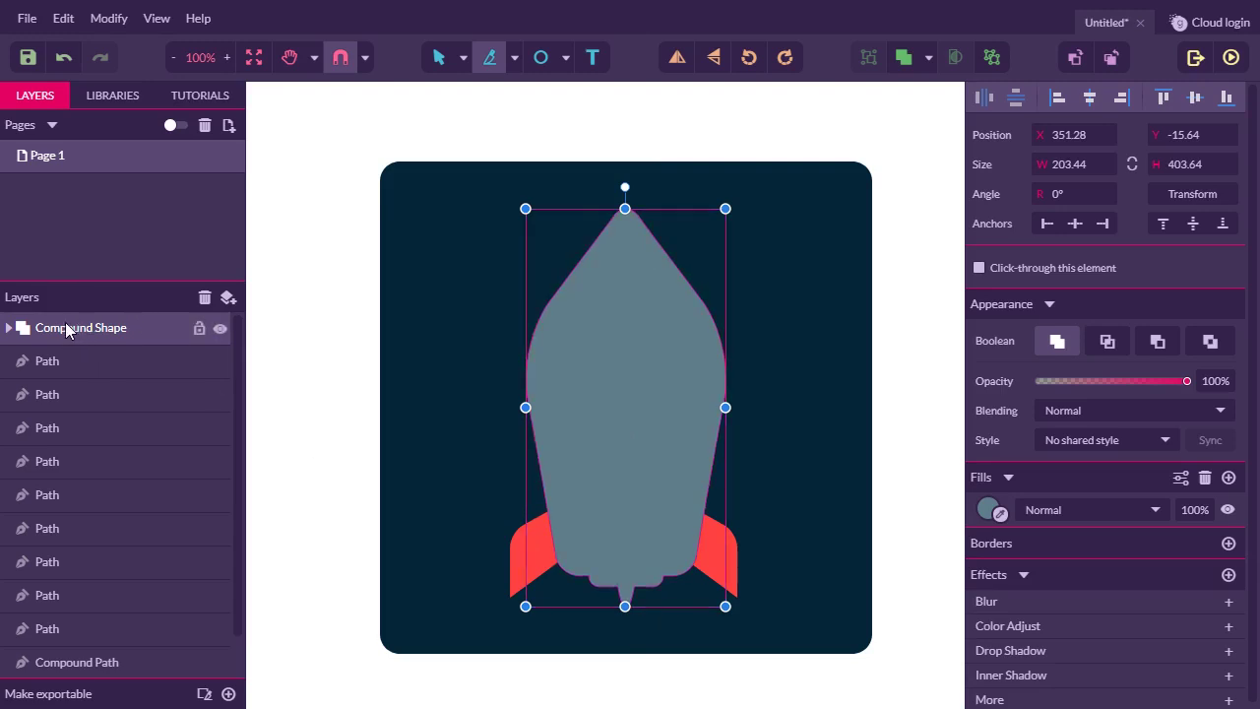
# Convert the merged silhouette to a path and cut it vertically down its centre with the Knife tool.
pyautogui.click(439, 57)
pyautogui.rightClick(62, 320)
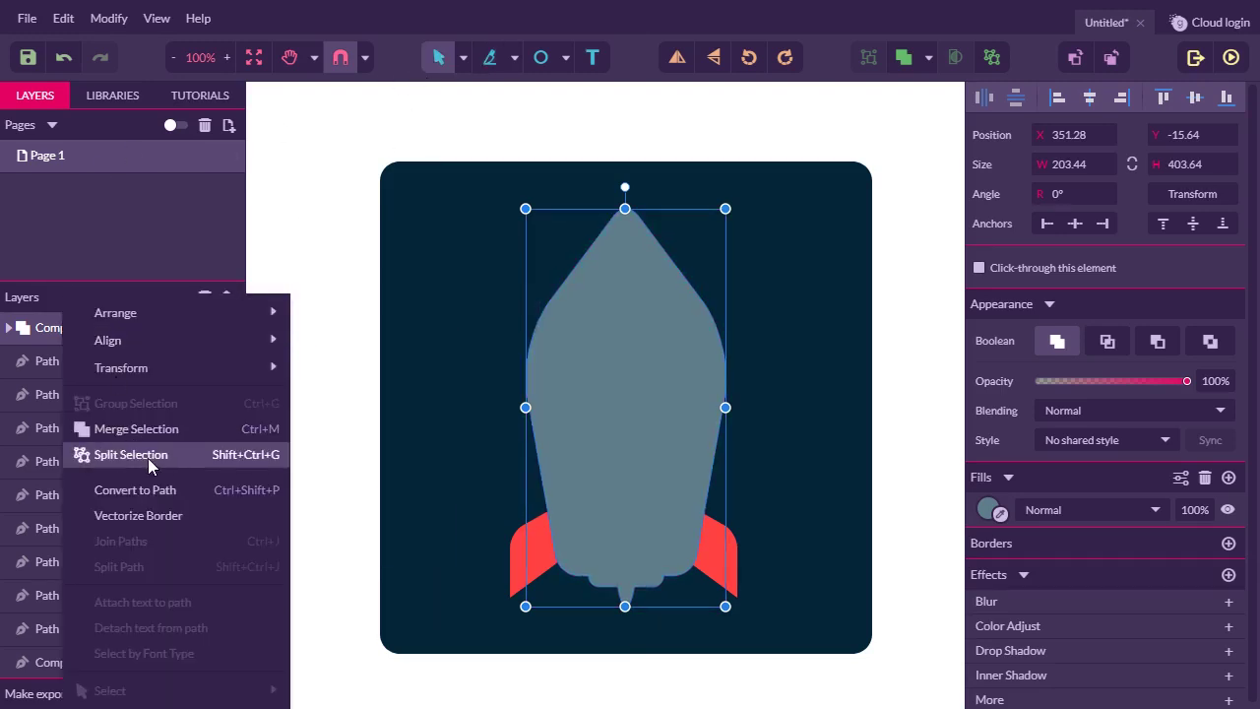
pyautogui.click(156, 487)
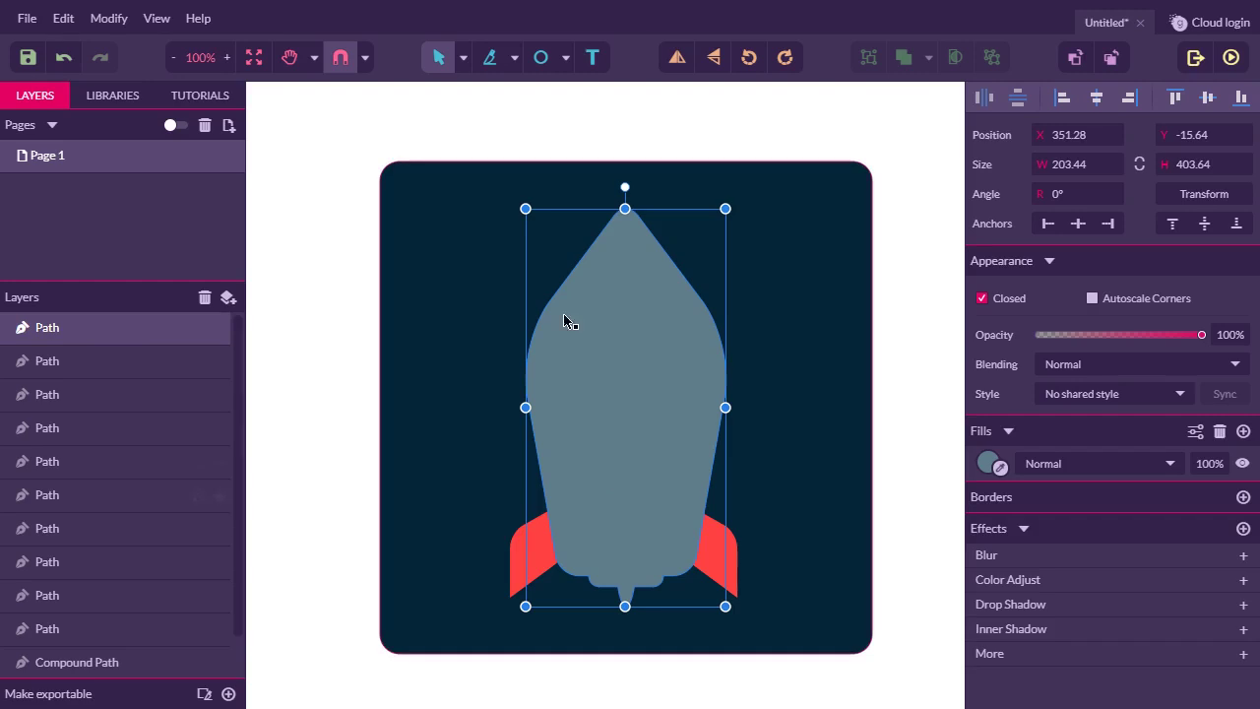
pyautogui.click(489, 57)
pyautogui.moveTo(630, 187)
pyautogui.mouseDown()
pyautogui.moveTo(641, 585)
pyautogui.moveTo(630, 640)
pyautogui.mouseUp()
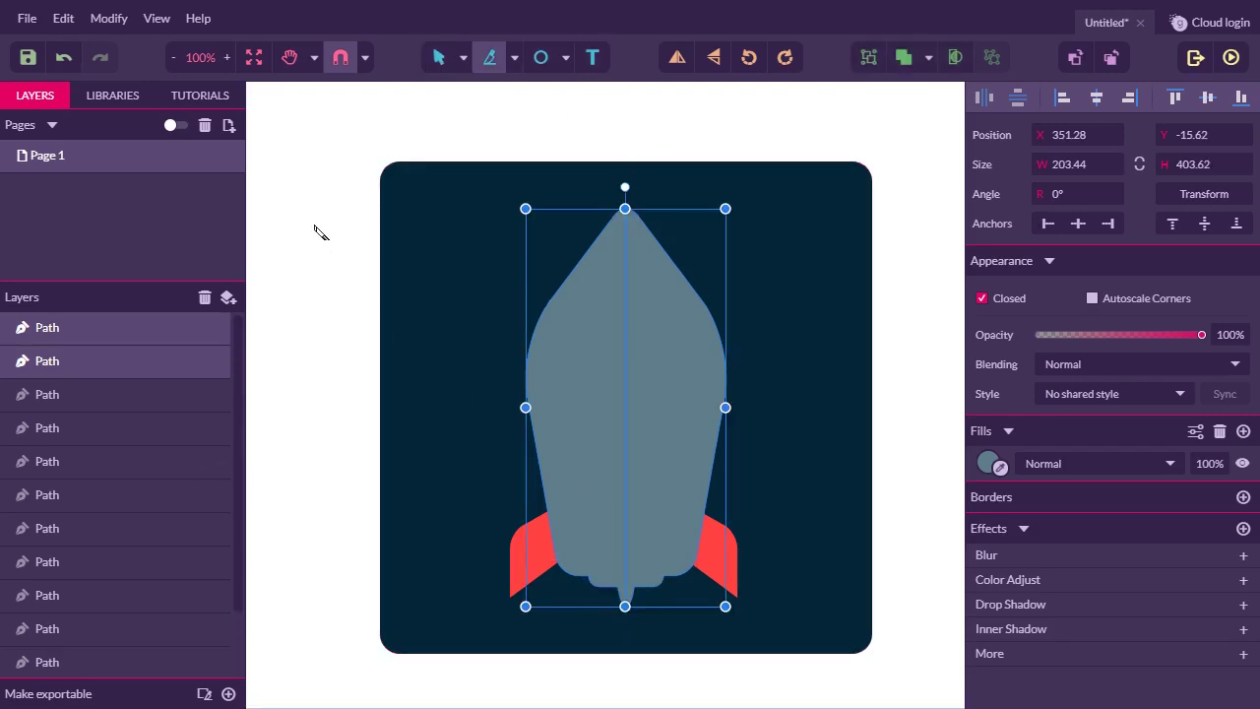
pyautogui.click(439, 57)
# Delete the left half of the cut grey silhouette.
pyautogui.click(916, 339)
pyautogui.click(597, 318)
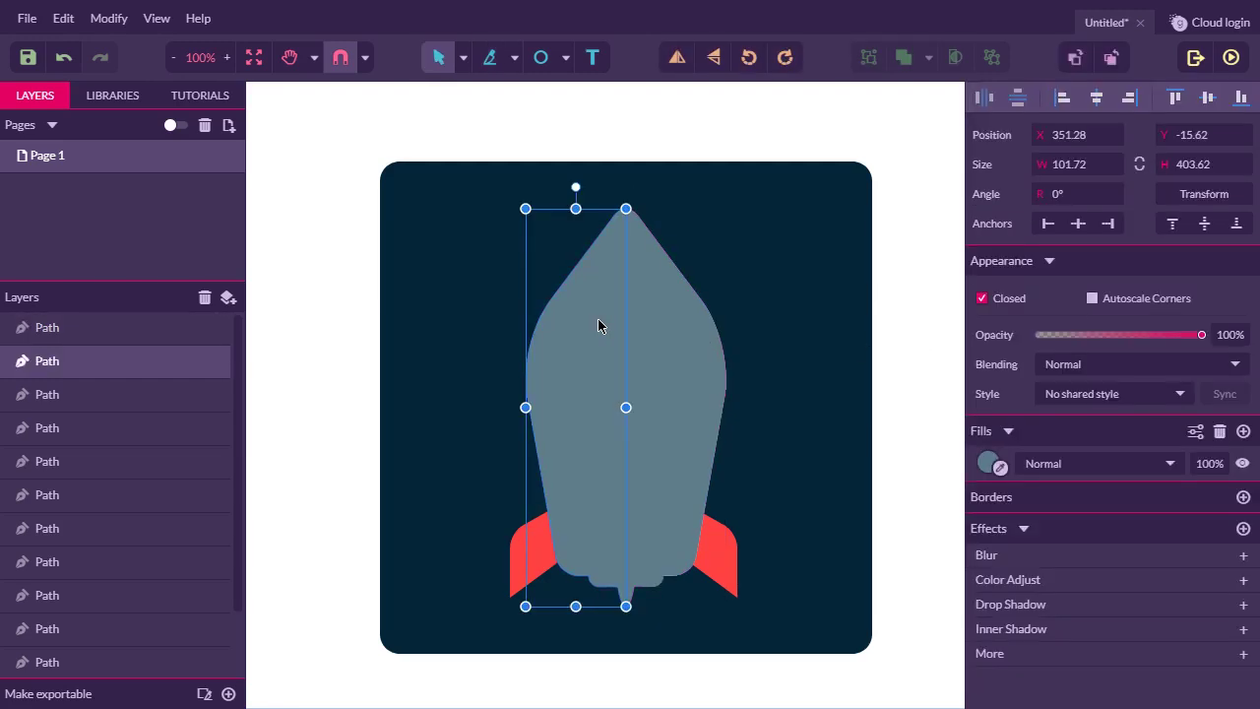
pyautogui.press('Delete')
# Fill the remaining right half of the silhouette with black #000000 at 19% alpha as a shadow over the rocket.
pyautogui.click(641, 317)
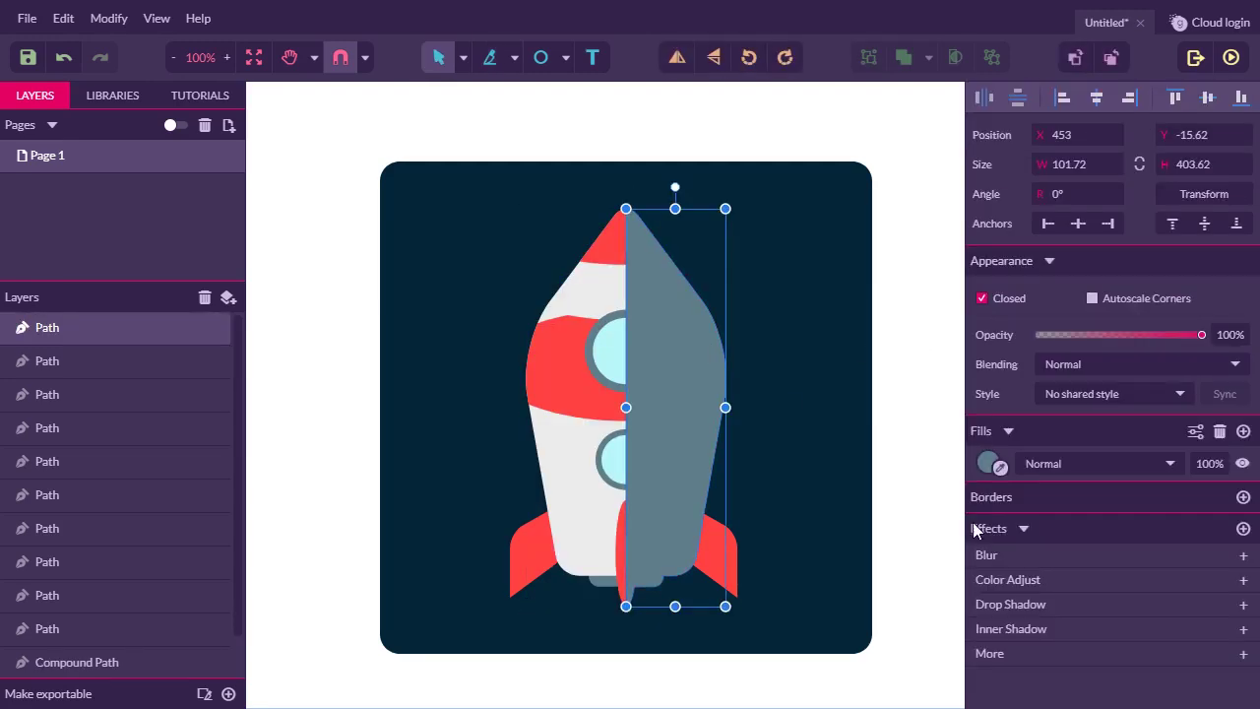
pyautogui.click(987, 463)
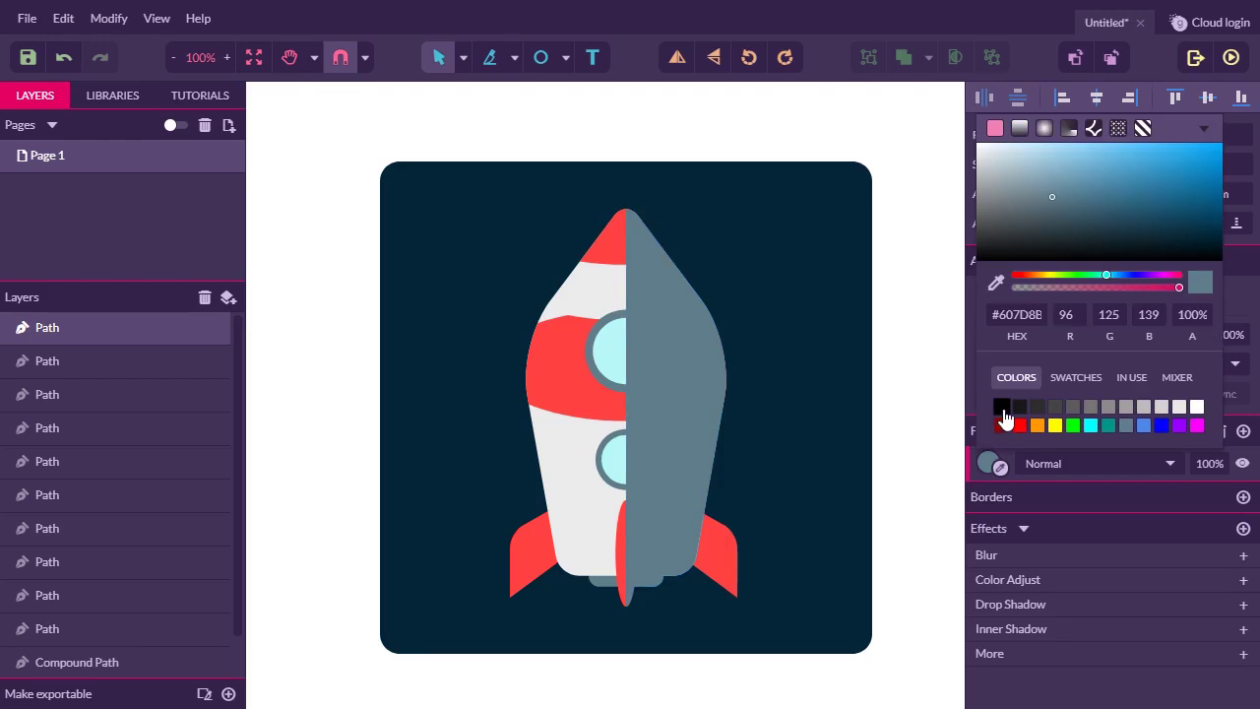
pyautogui.click(1001, 405)
pyautogui.moveTo(1127, 287); pyautogui.dragTo(1049, 300)
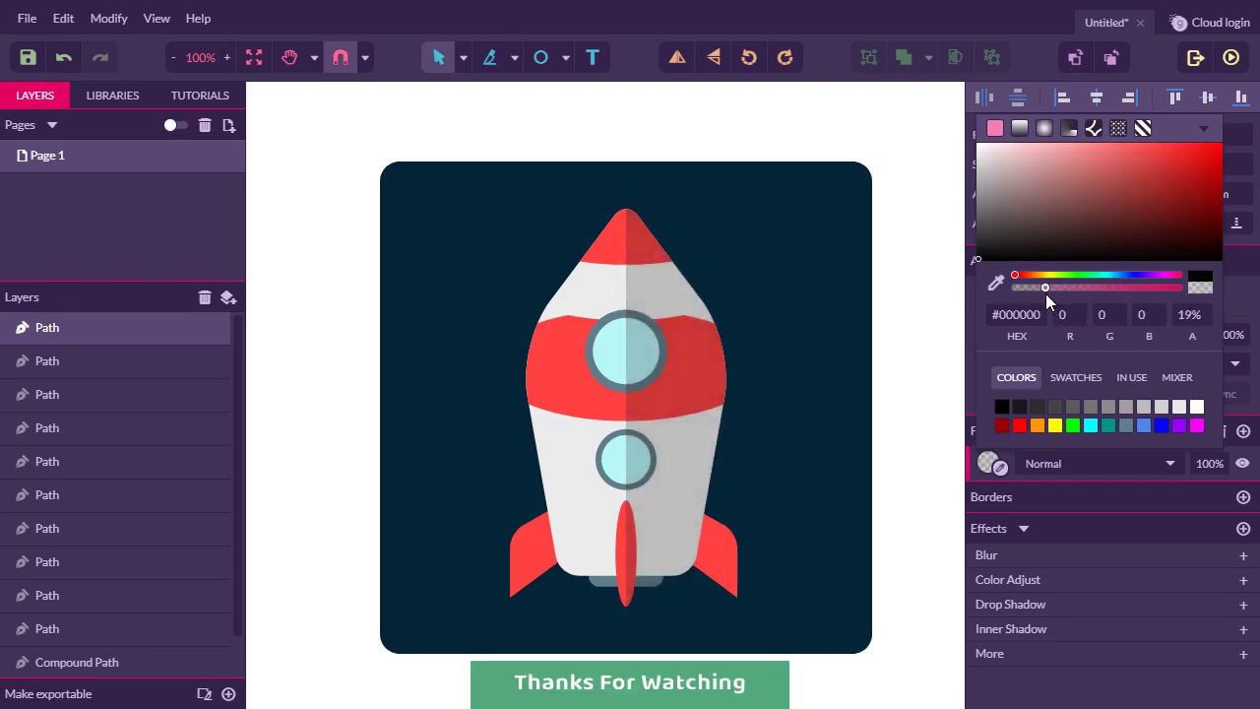
pyautogui.click(909, 401)
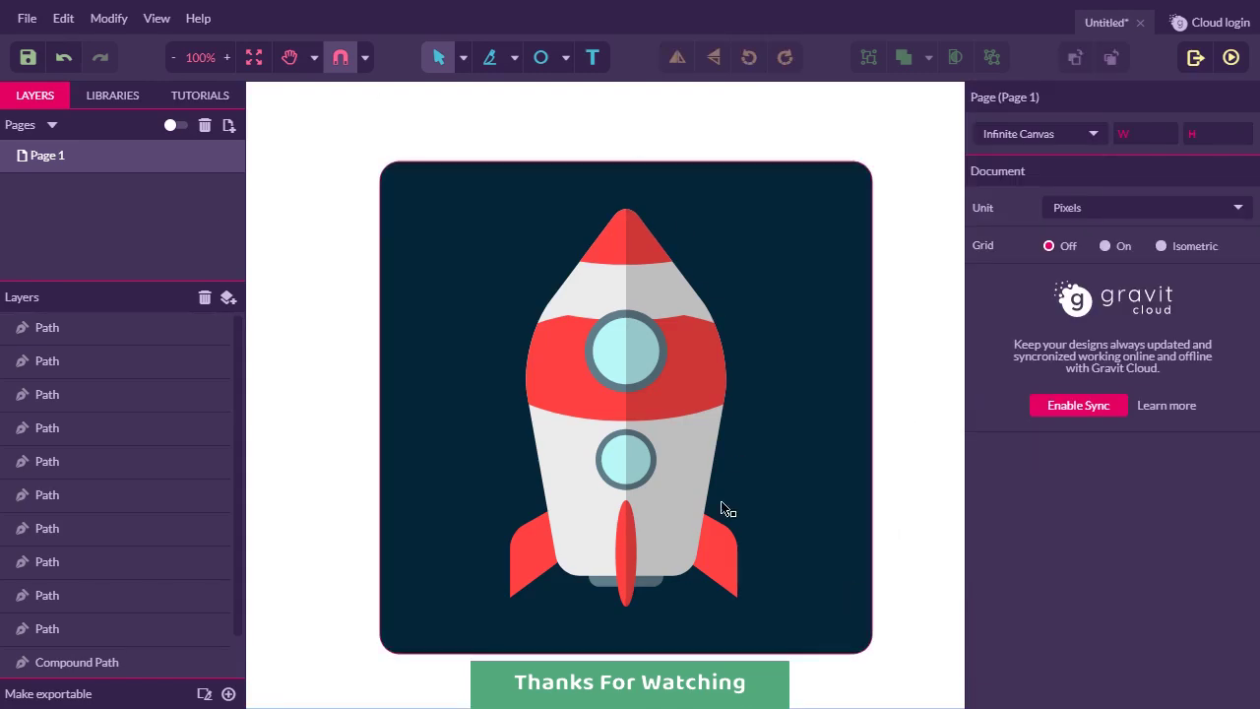